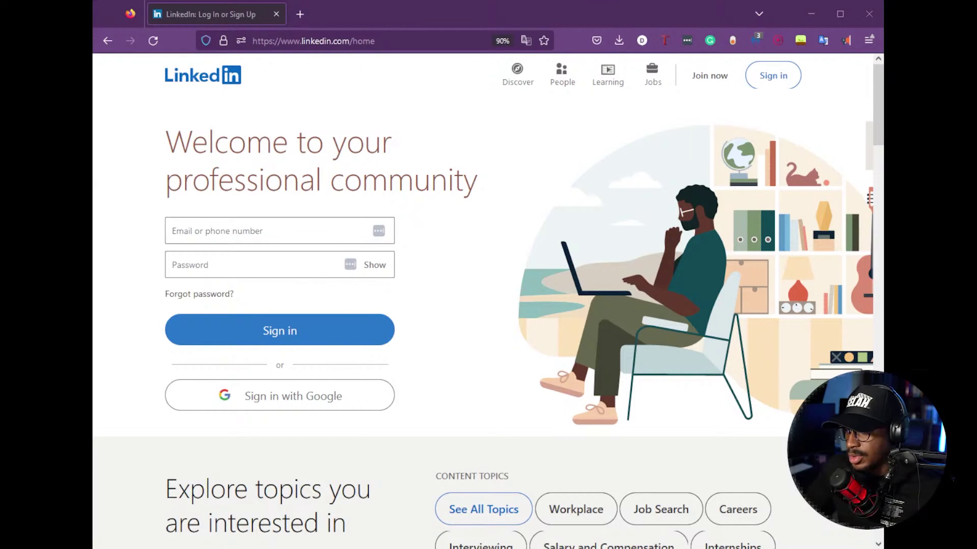
Paste the account e-mail address into the 'Email or phone number' field of the sign-in form
left_click(209, 238)
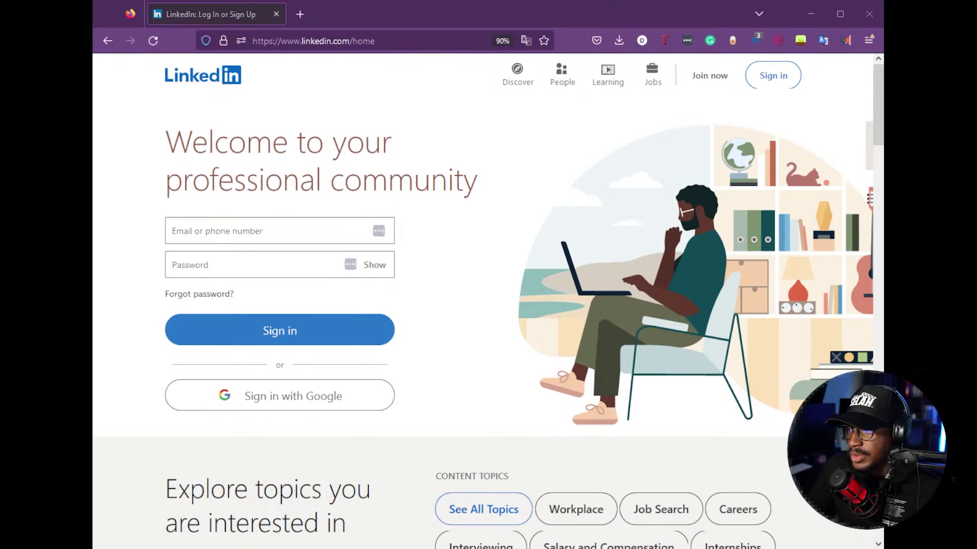
key("alt+Tab")
key("ctrl+v")
left_click(291, 268)
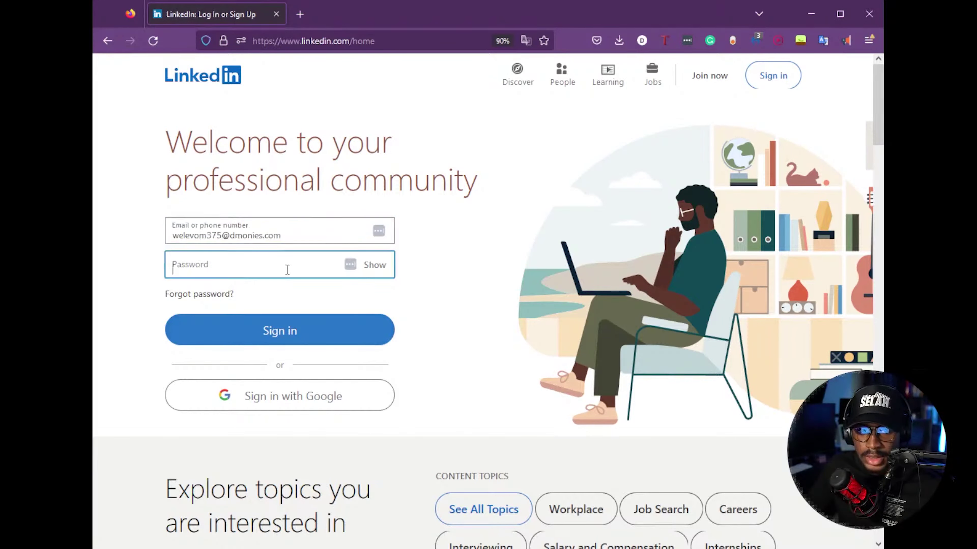
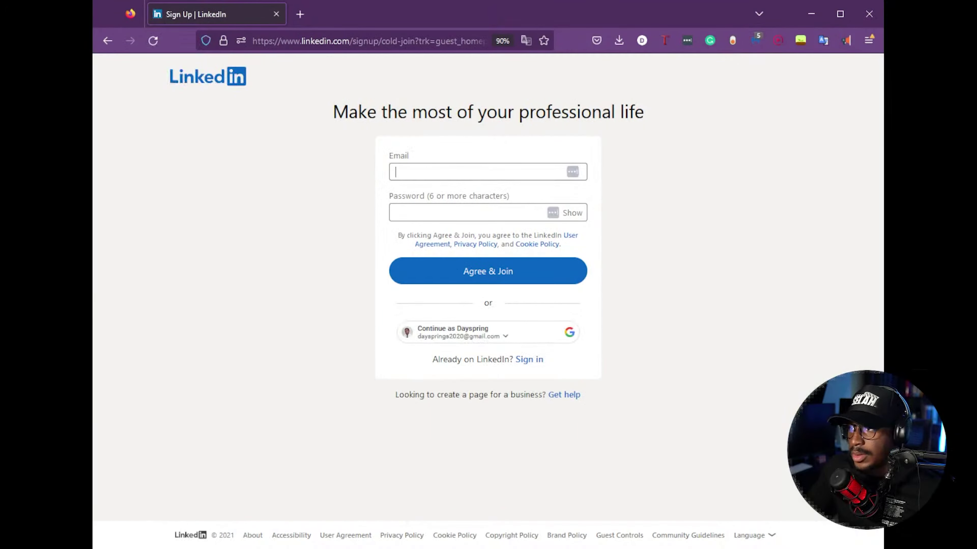
Paste the new account's email and password and agree to join
key("ctrl+v")
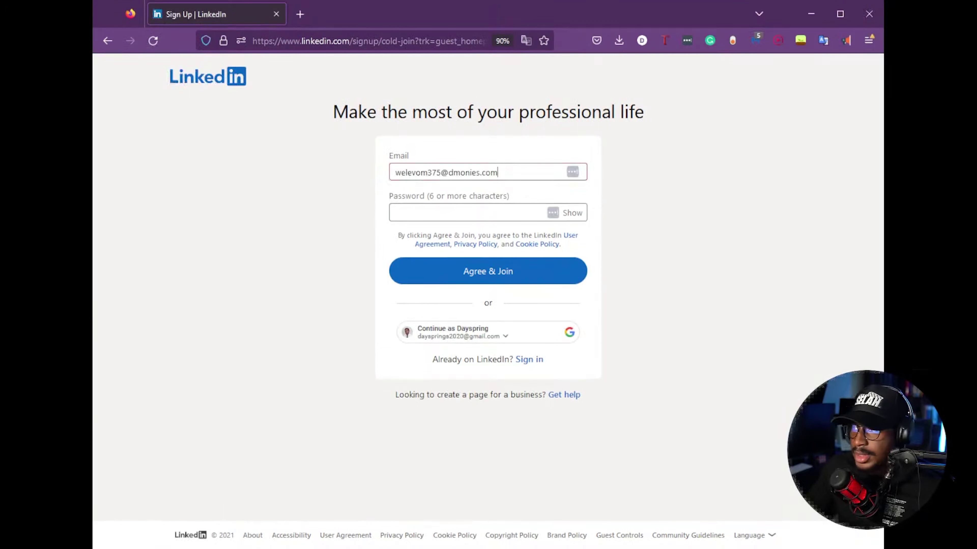
key("ctrl+v")
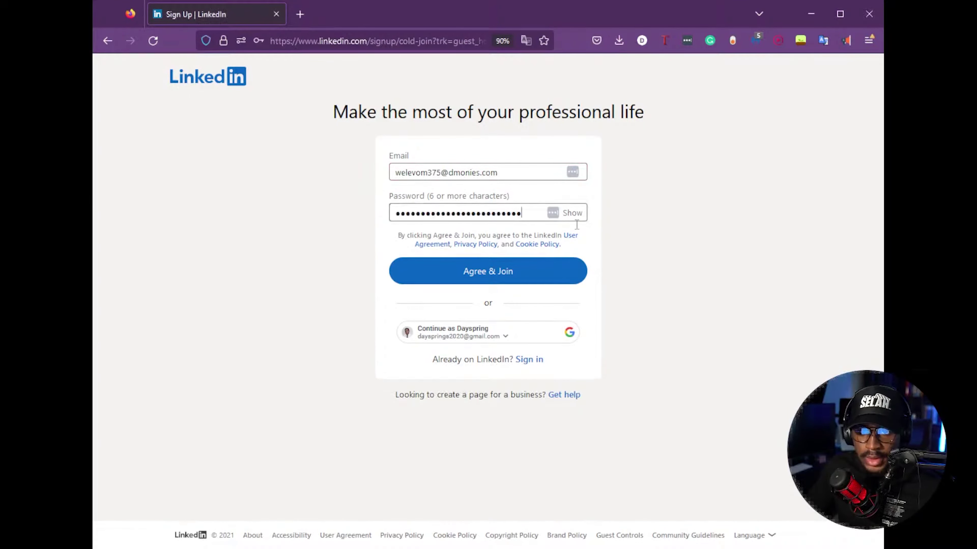
left_click(528, 271)
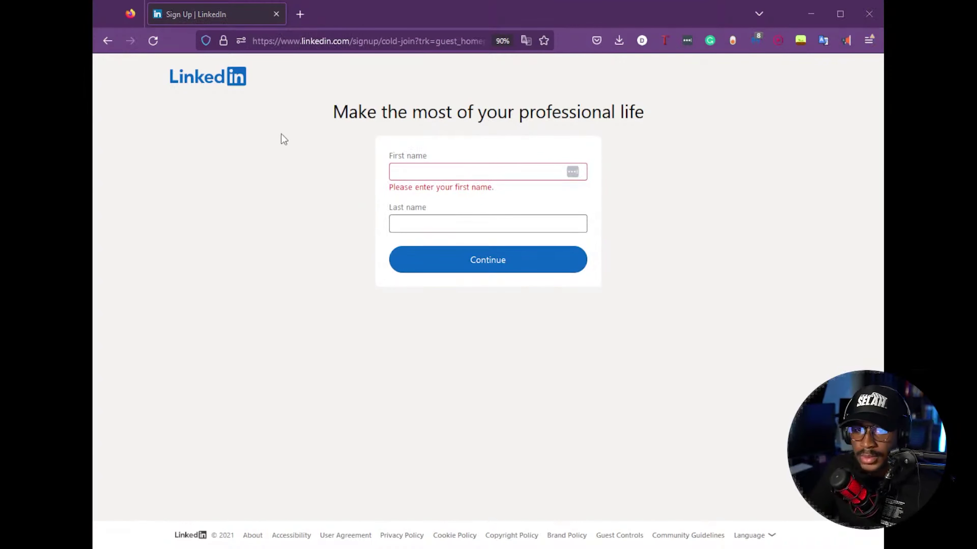
Enter the first and last name, continue, and pass the image-orientation security check
left_click(430, 173)
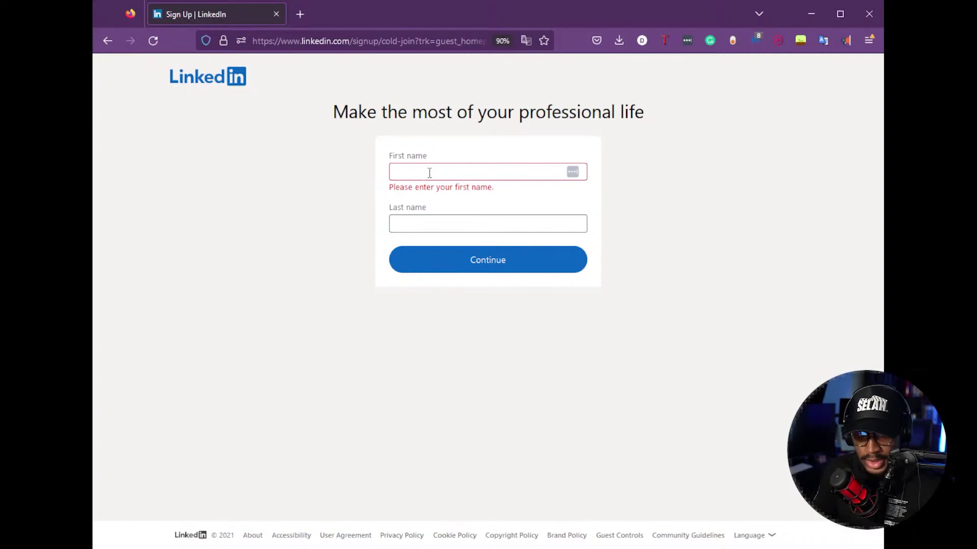
left_click(425, 217)
left_click(413, 250)
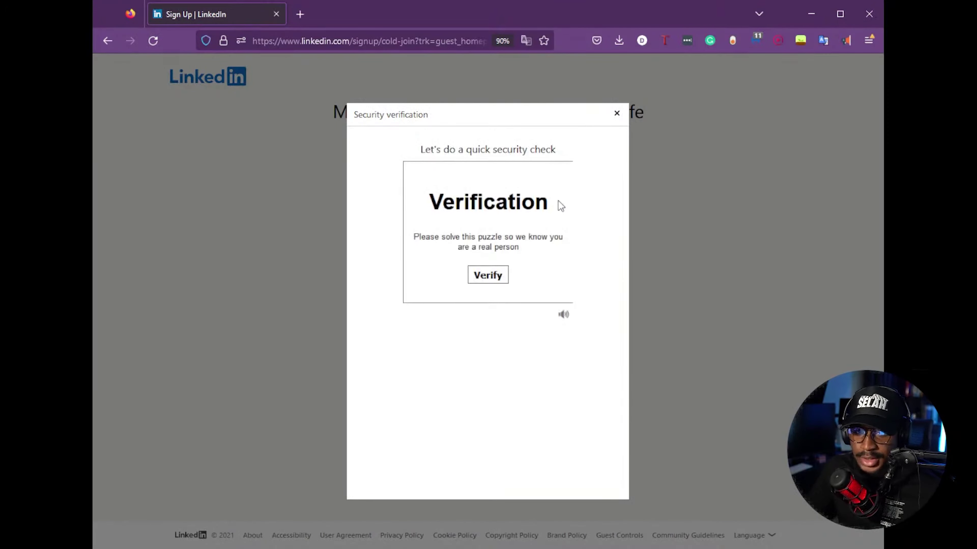
left_click(487, 275)
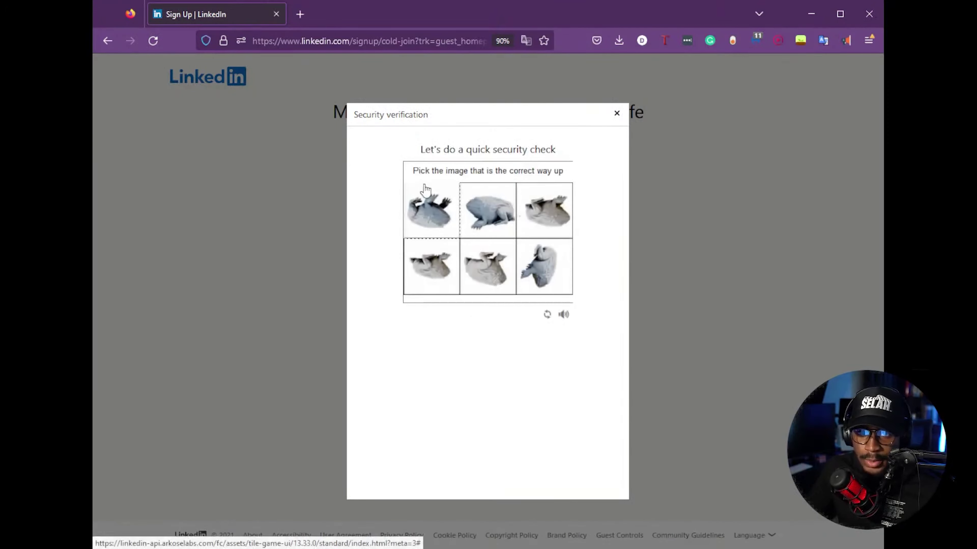
left_click(491, 201)
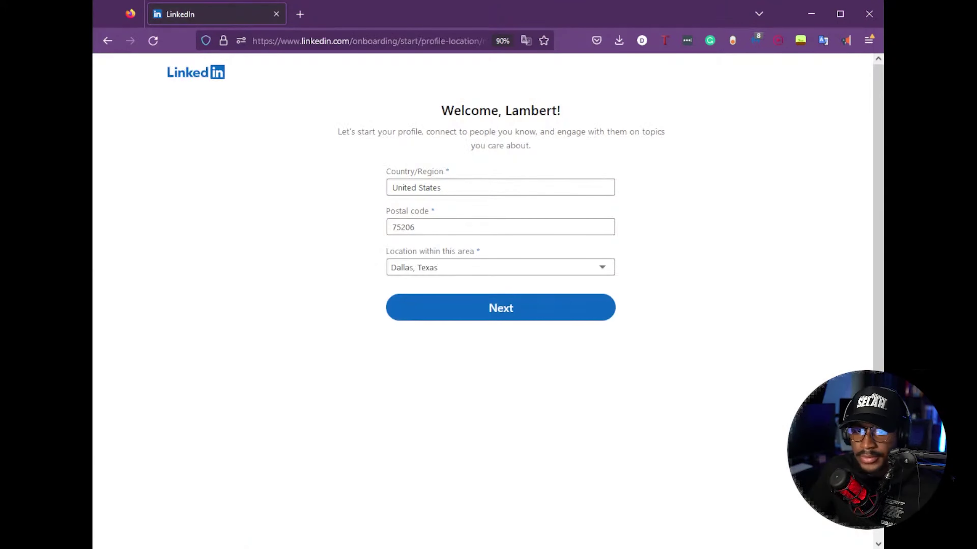
Confirm the prefilled country and postal code location details
left_click(476, 192)
left_click(469, 223)
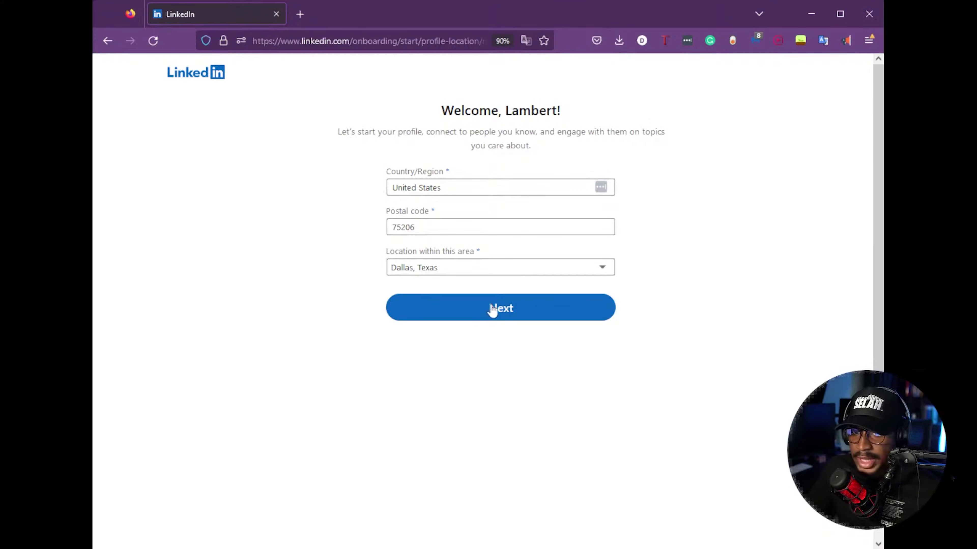
left_click(490, 314)
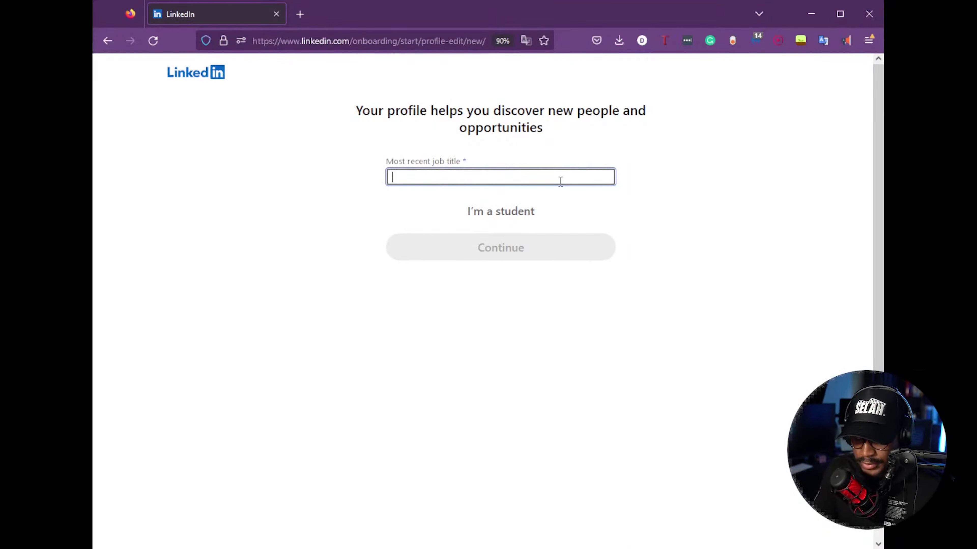
Submit Information Technology Intern, employment type Internship, at GE as the most recent job
type("In")
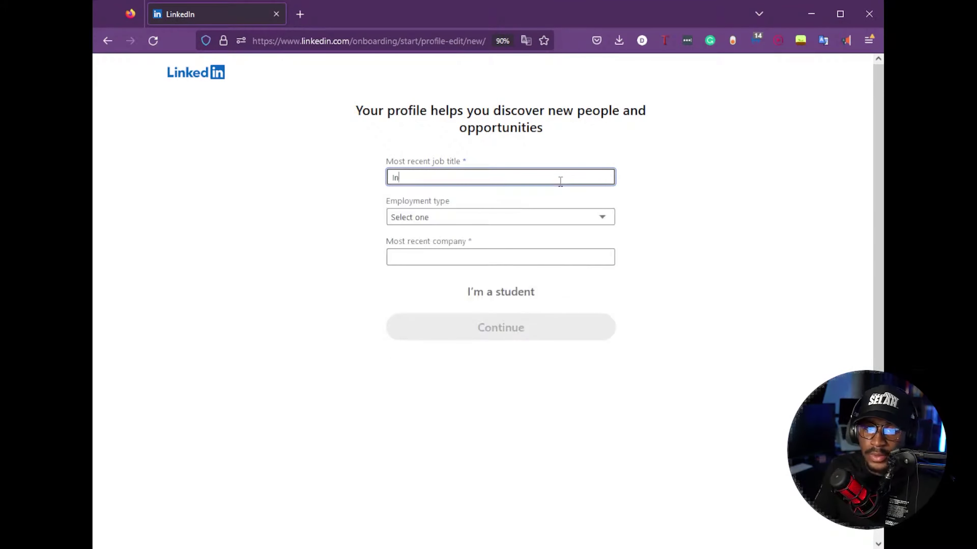
type("formatio")
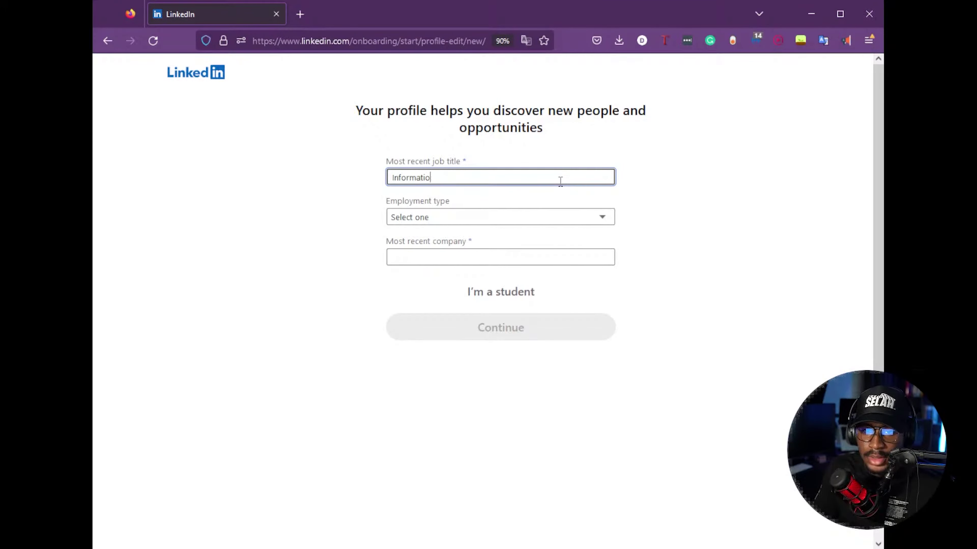
type("n Technology Intern")
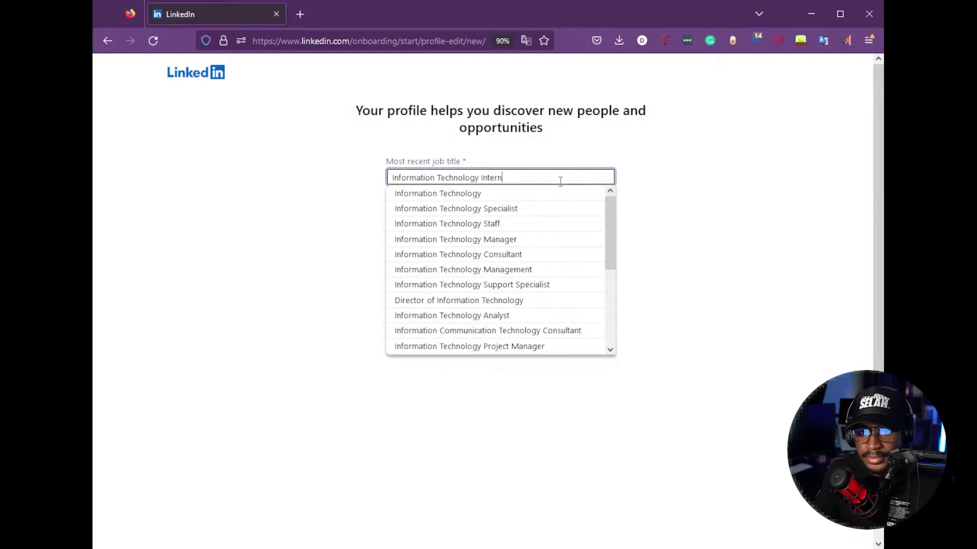
key("Escape")
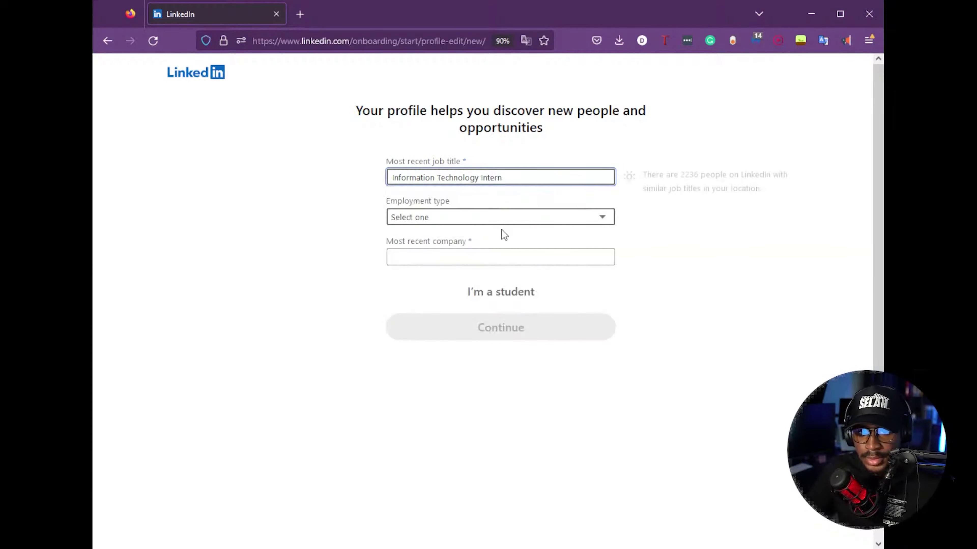
left_click(455, 222)
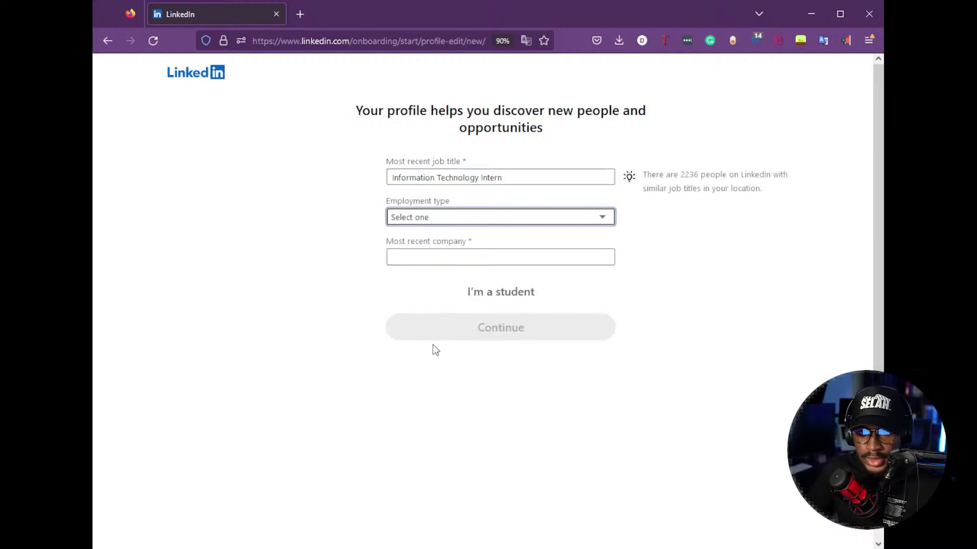
left_click(447, 344)
left_click(447, 256)
type("G")
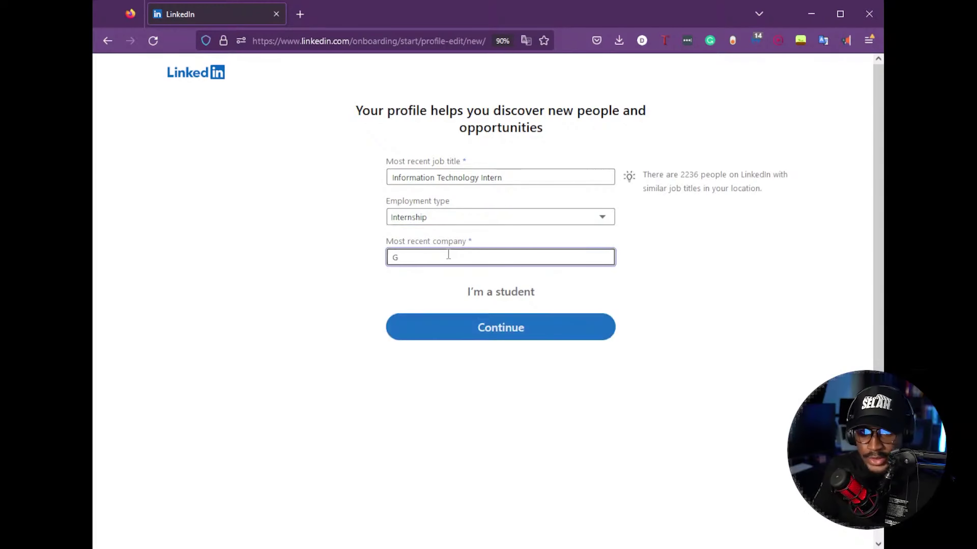
type("en")
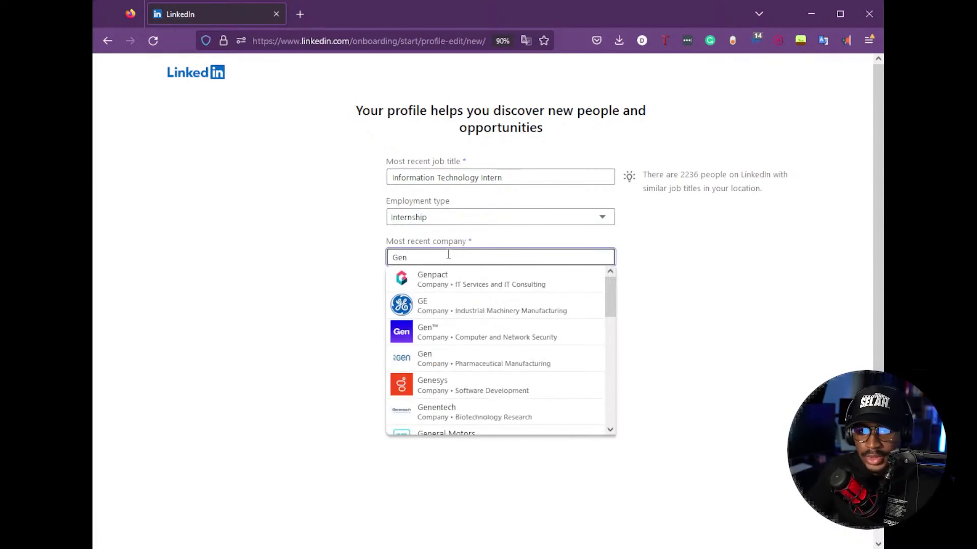
left_click(457, 305)
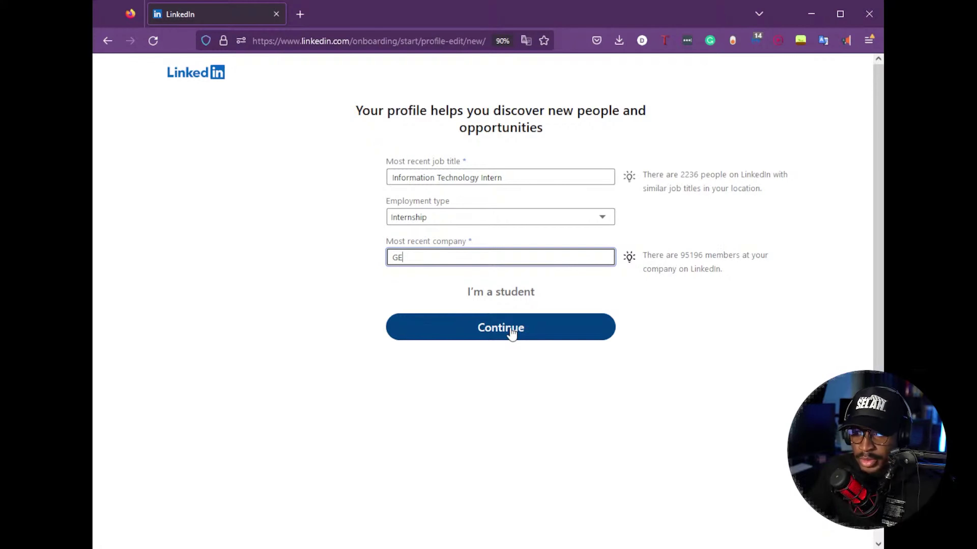
left_click(491, 339)
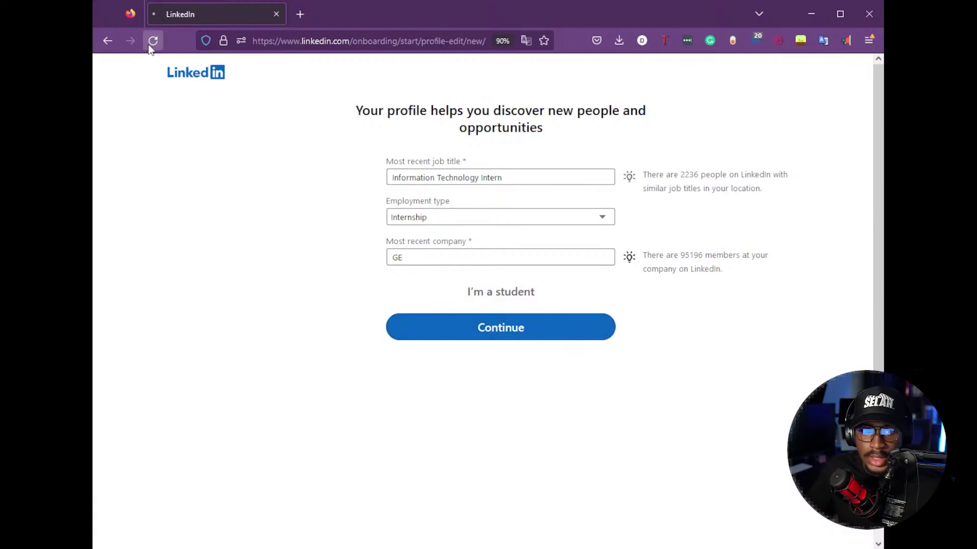
left_click(485, 329)
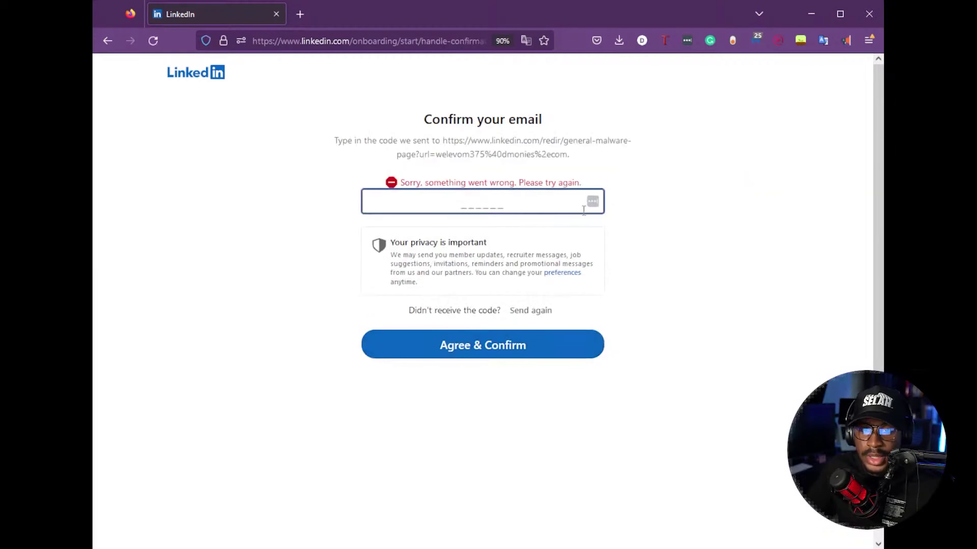
Close the extra LinkedIn browser tab
key("alt+Tab")
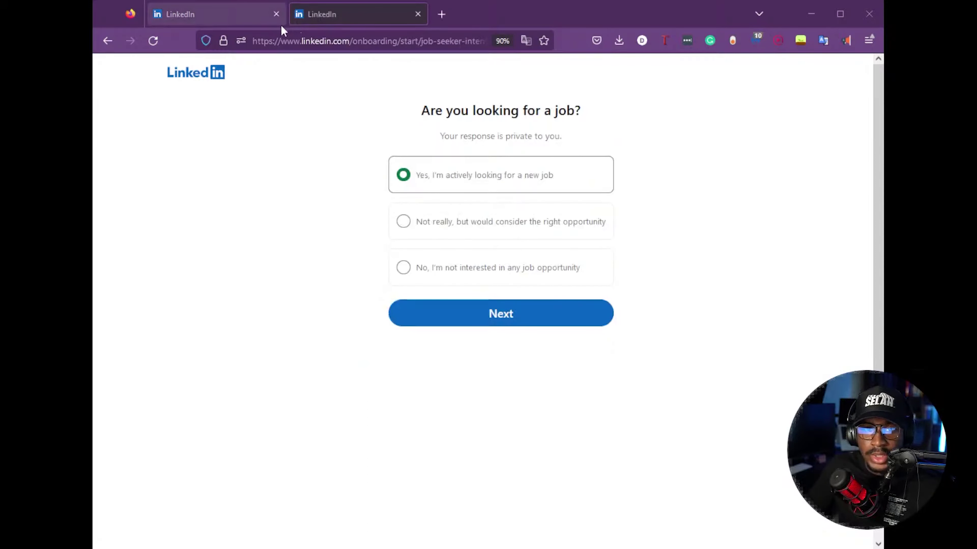
left_click(276, 14)
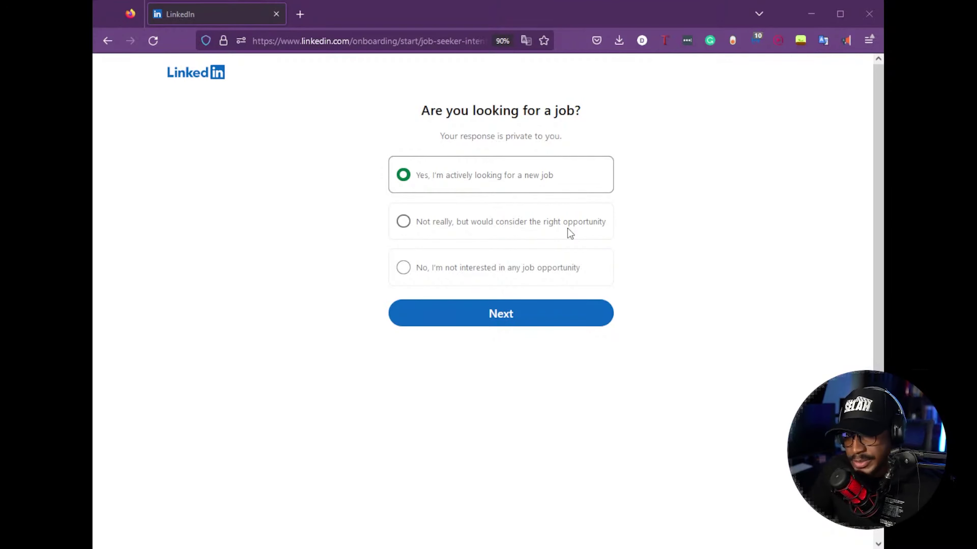
Answer yes, actively looking, and add Cyber Security Analyst as a desired job title
left_click(519, 325)
left_click(410, 179)
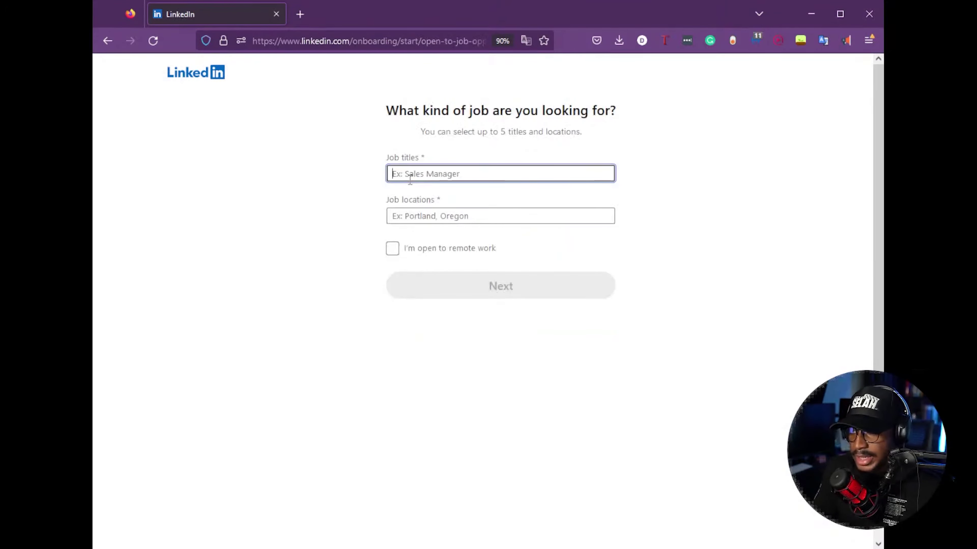
type("Cybersecurti")
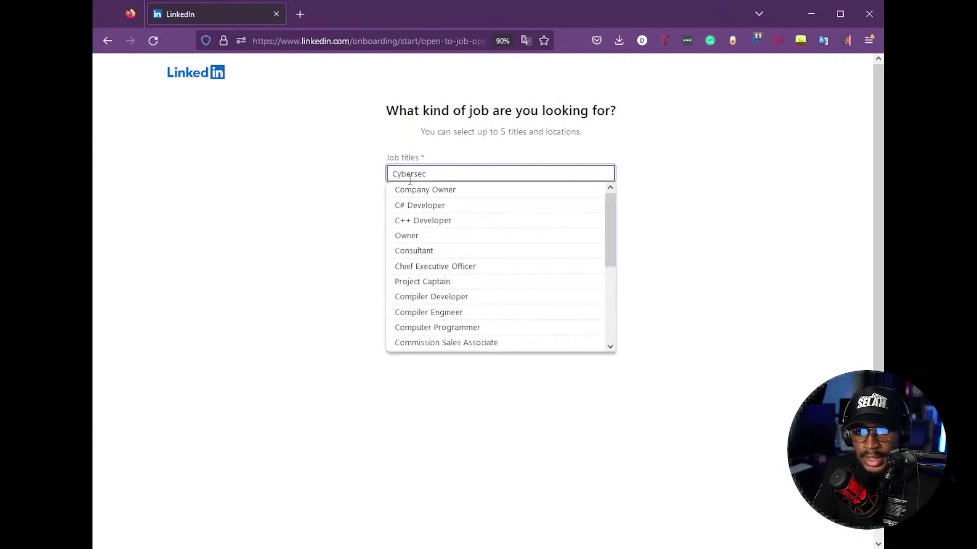
key("BackSpace")
key("BackSpace")
type("ity")
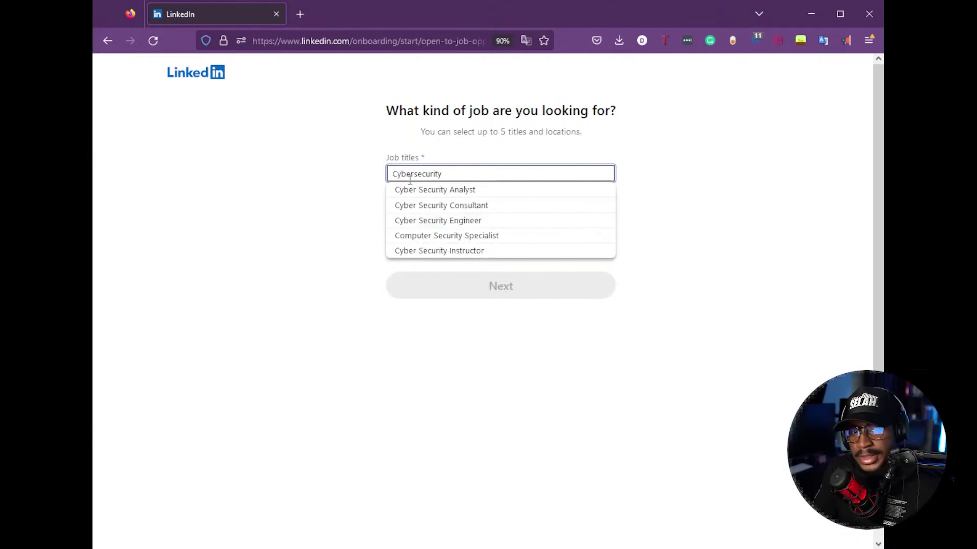
left_click(410, 189)
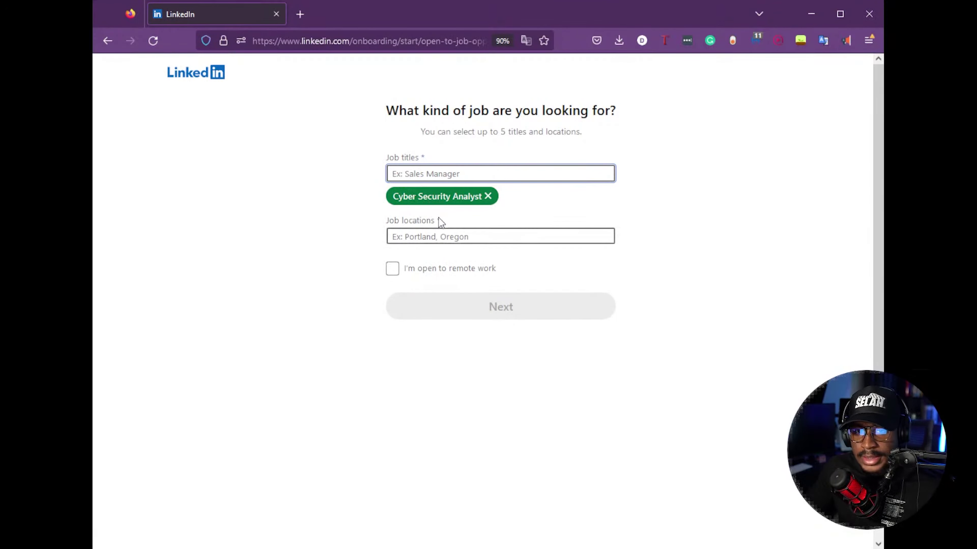
Set Dallas, Texas, United States as job location, open to remote work, and submit
left_click(437, 237)
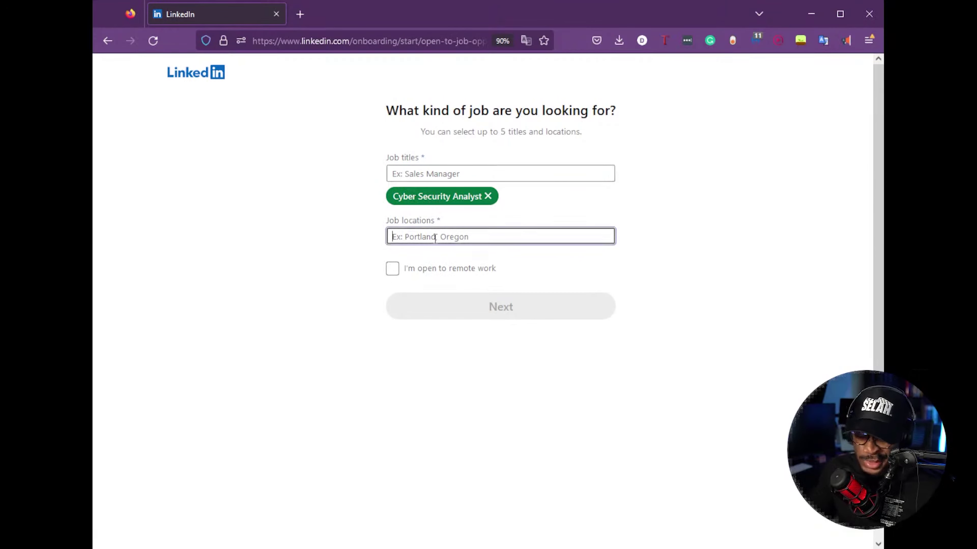
type("Dallas")
left_click(419, 255)
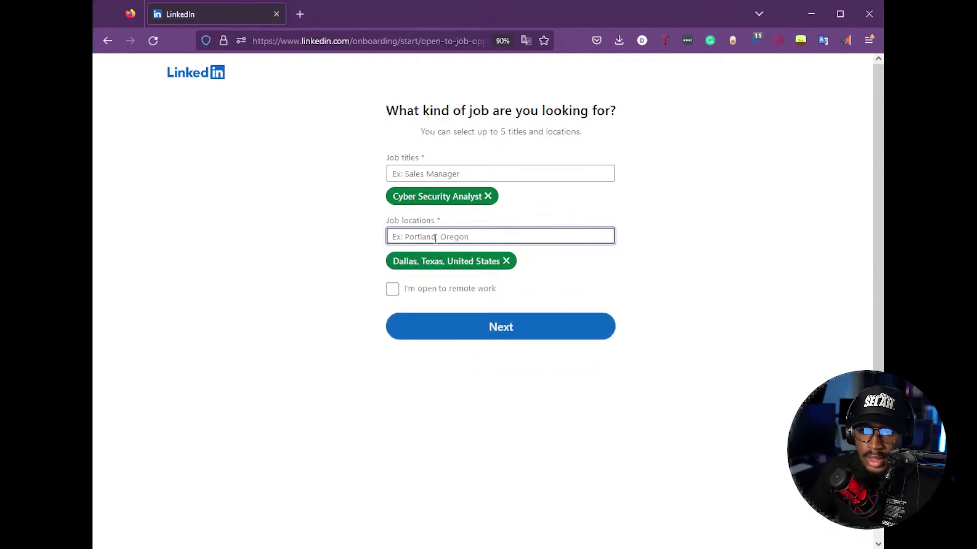
left_click(393, 289)
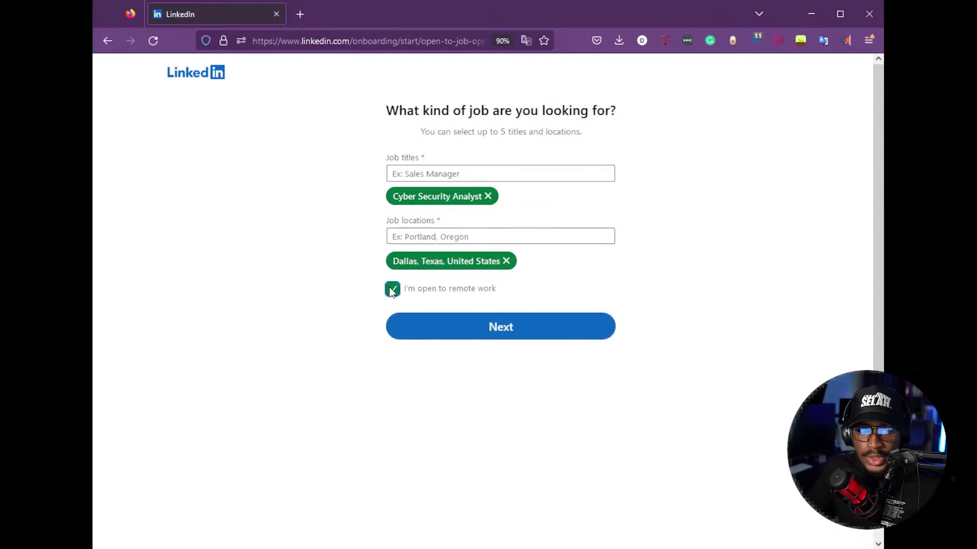
left_click(476, 333)
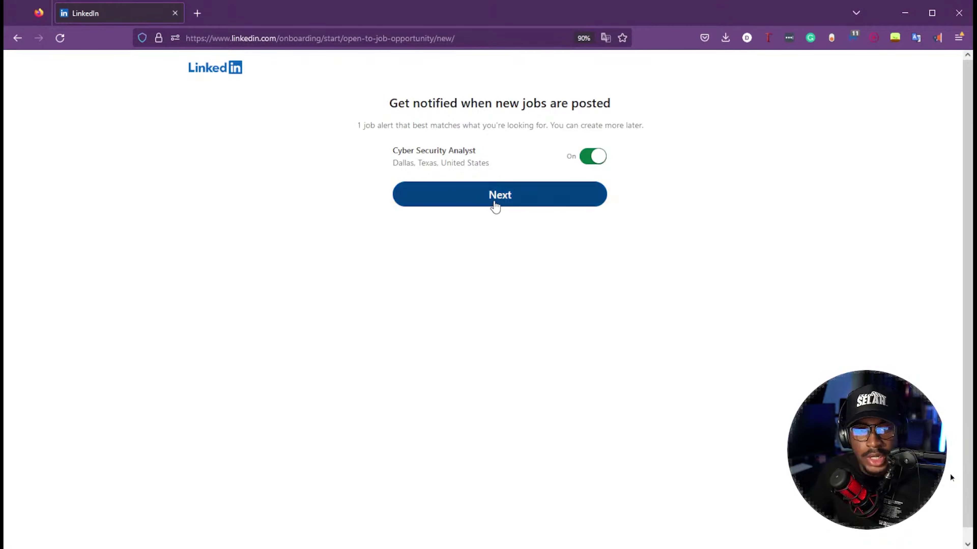
Keep the job alert and recruiter sharing, skip app and connection suggestions, finish onboarding
left_click(495, 207)
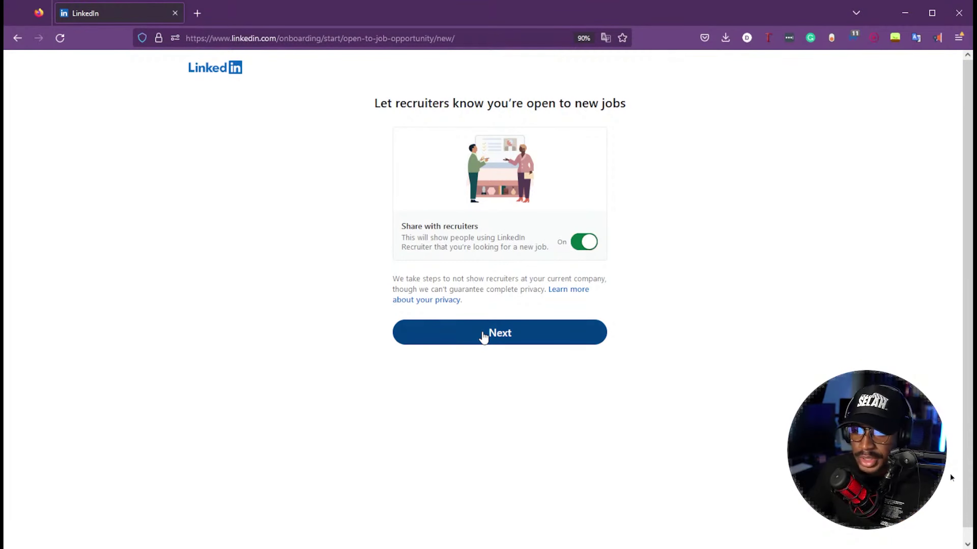
left_click(484, 337)
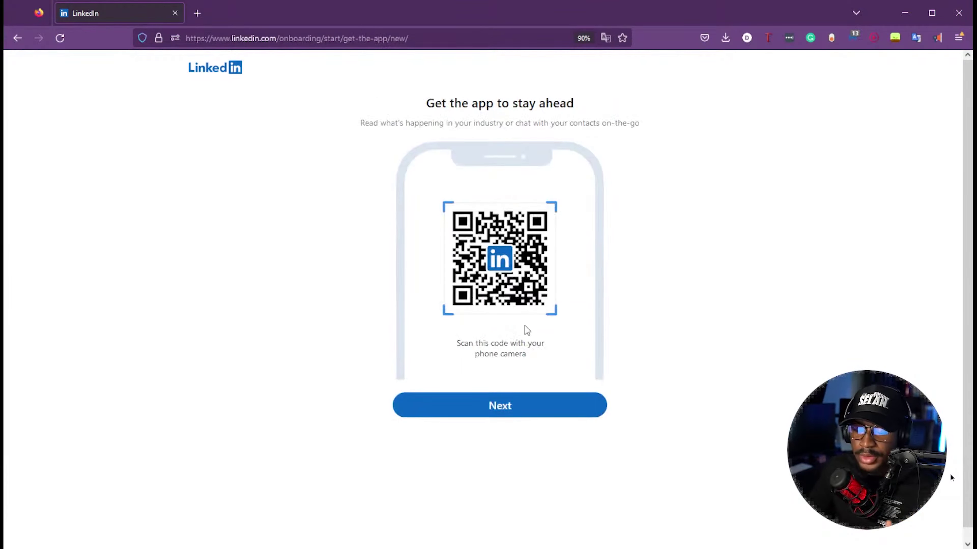
left_click(538, 407)
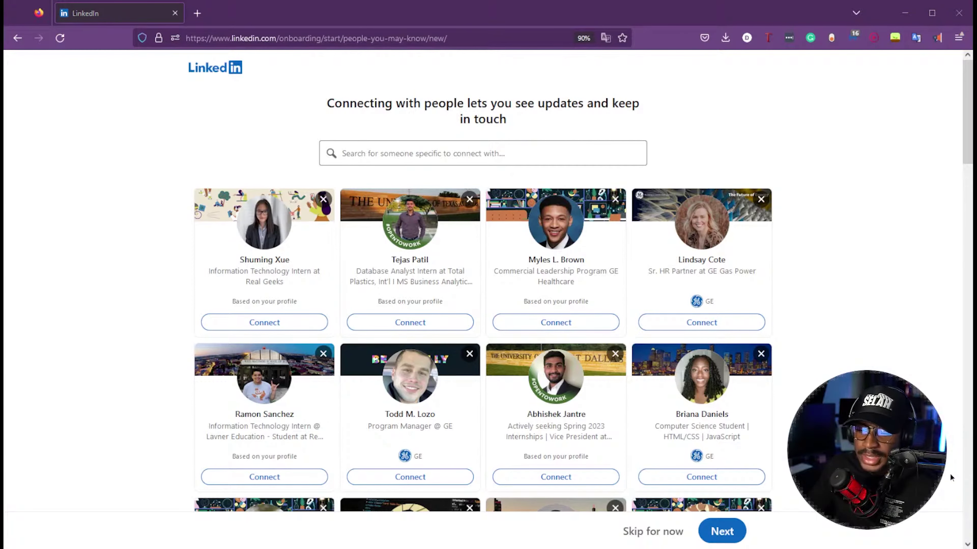
left_click(652, 532)
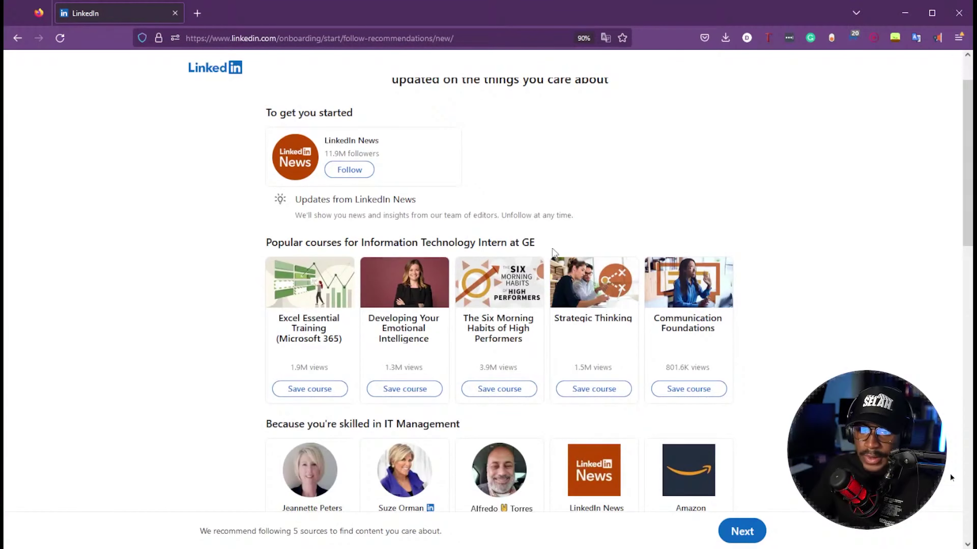
scroll(471, 252, "down", 3)
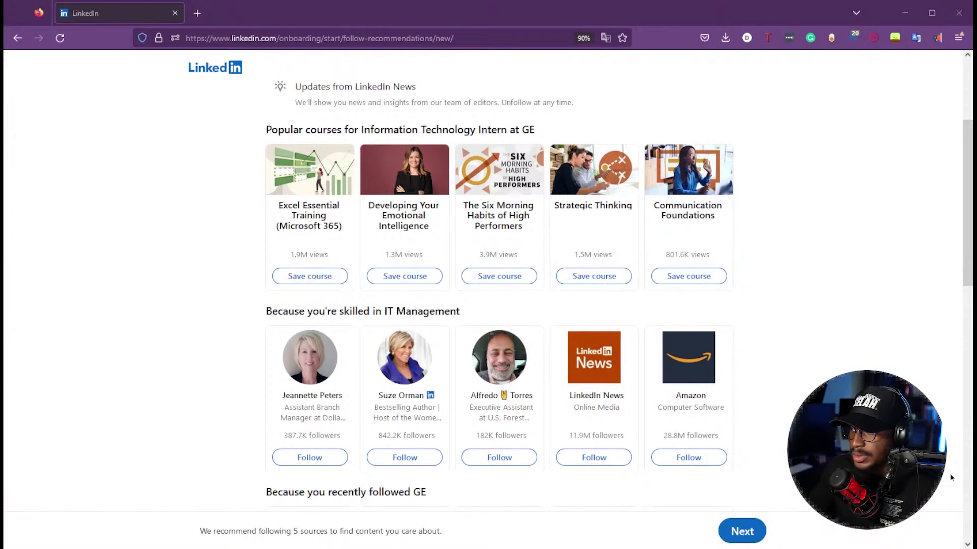
left_click(738, 529)
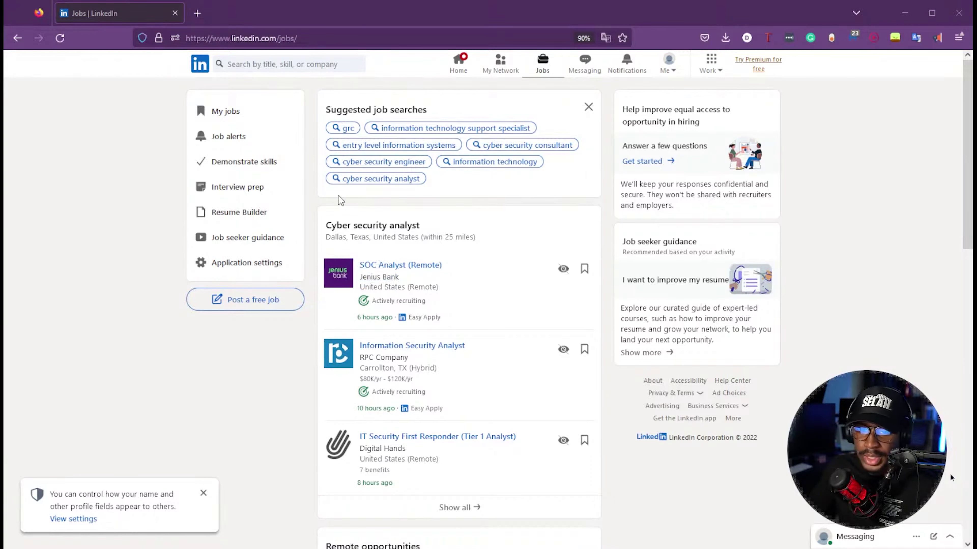
Go to your own profile from the Me menu and start adding a profile photo
scroll(462, 331, "down", 7)
scroll(453, 300, "up", 7)
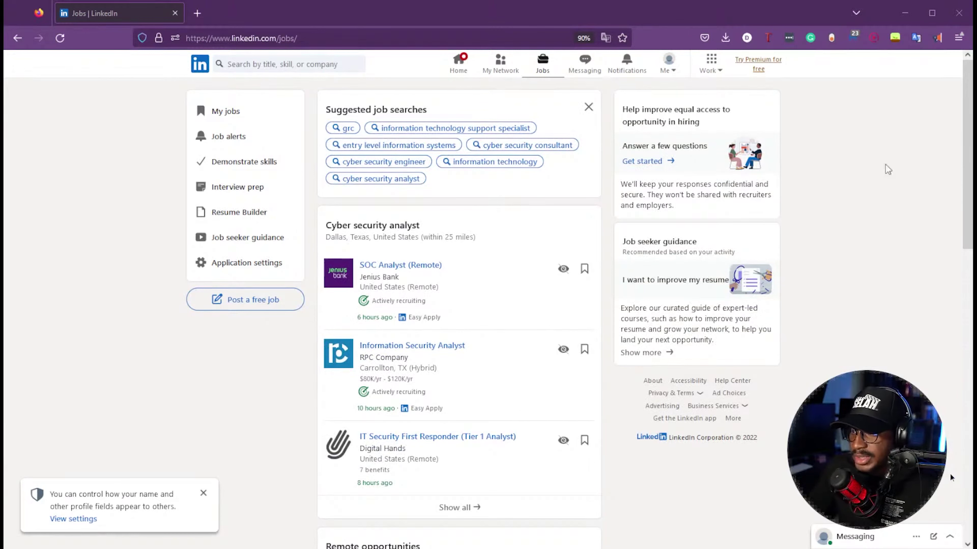
left_click(668, 63)
left_click(661, 131)
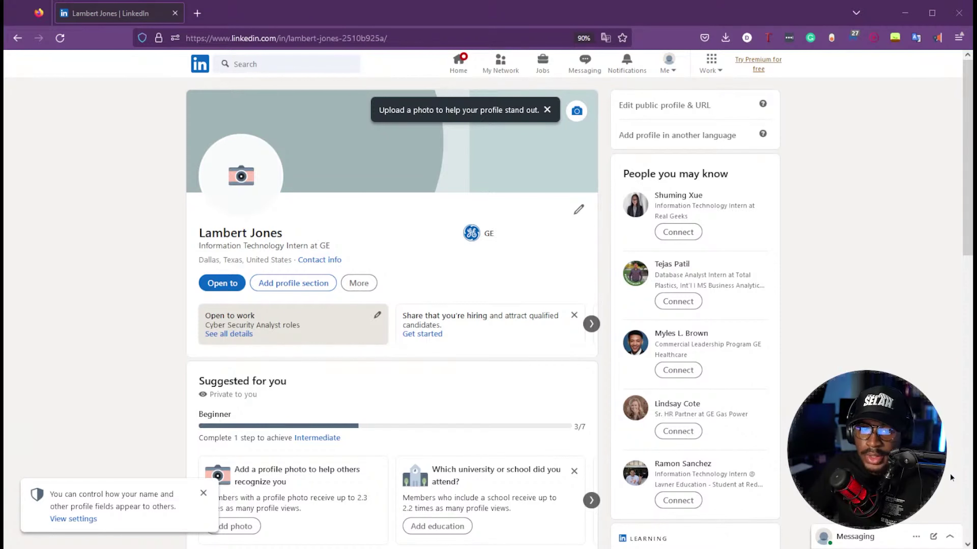
left_click(241, 186)
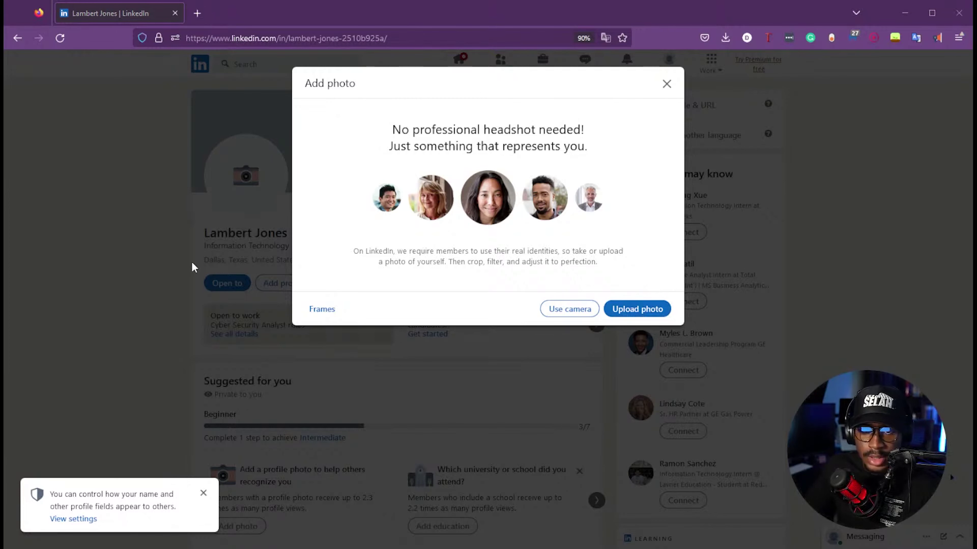
Centre the headshot's face in the crop circle and save it as the profile photo
mouse_move(481, 193)
left_mouse_down()
mouse_move(473, 193)
mouse_move(495, 193)
left_mouse_up()
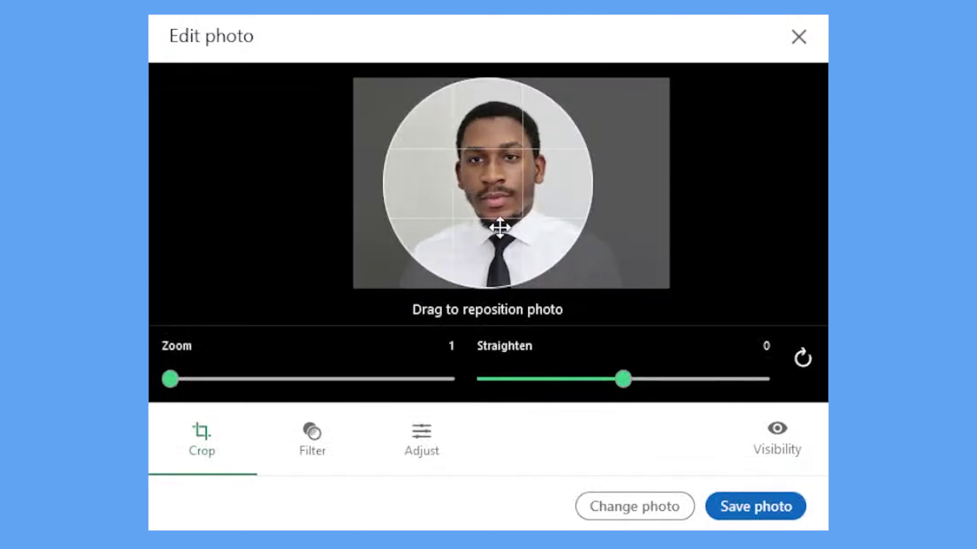
left_click_drag(499, 227, 468, 239)
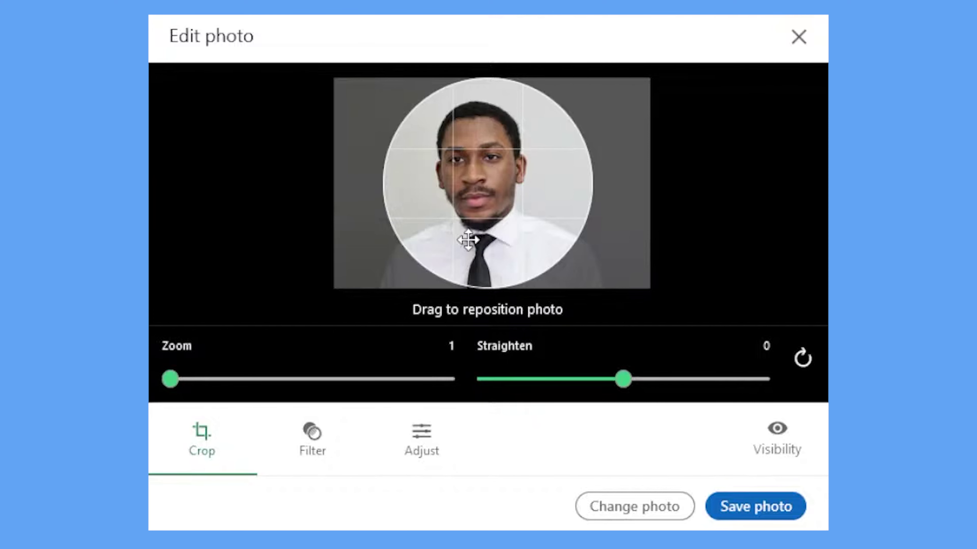
left_click_drag(468, 240, 476, 239)
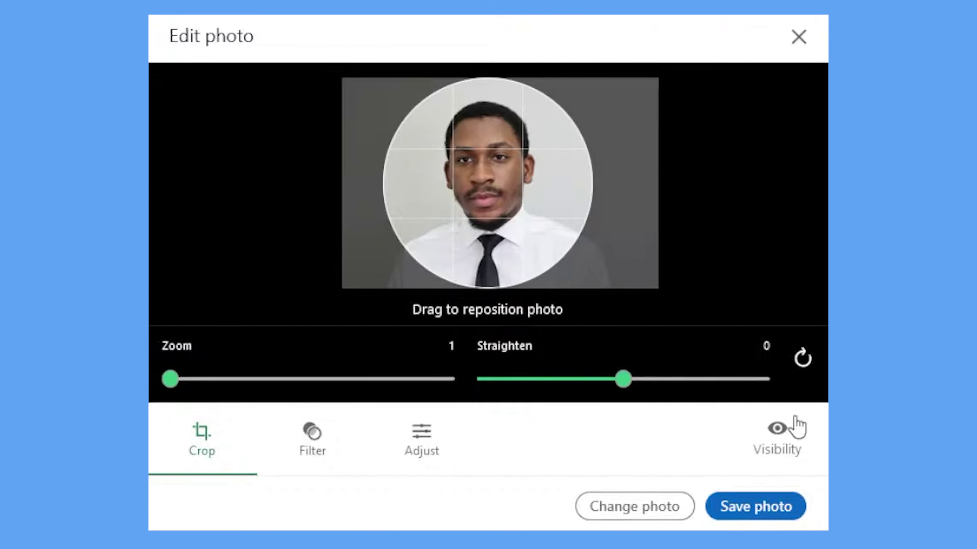
left_click(767, 509)
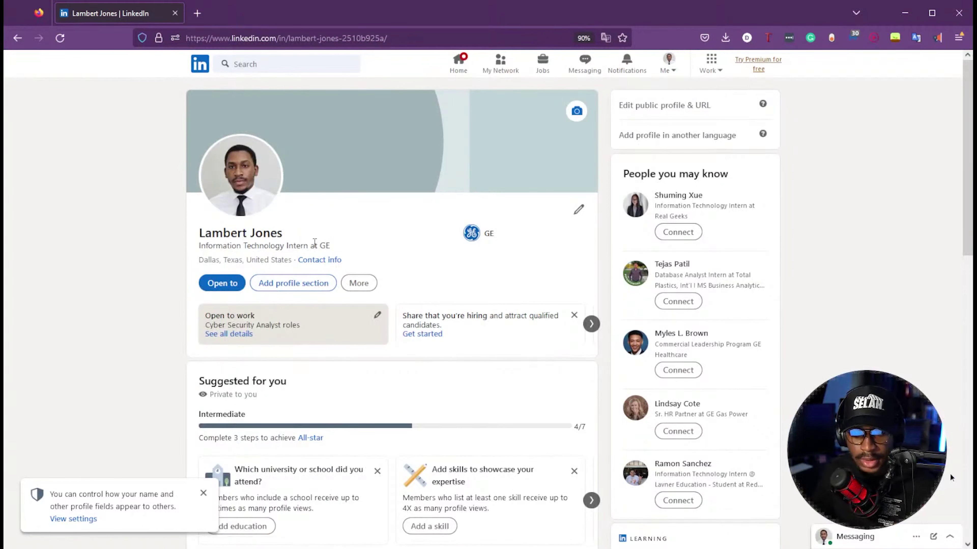
Scroll to Suggested for you and start adding an education entry
scroll(451, 349, "down", 3)
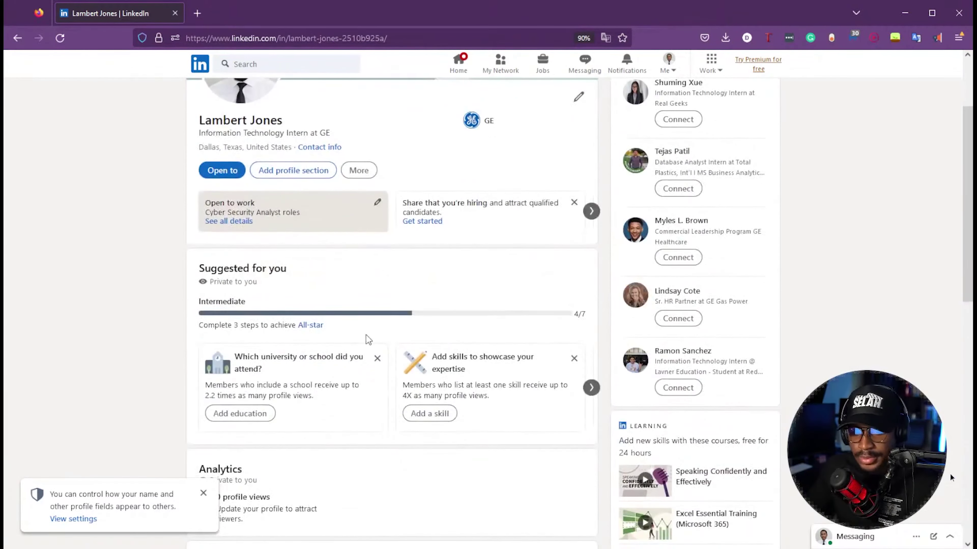
scroll(423, 281, "down", 3)
scroll(461, 244, "down", 3)
scroll(427, 313, "up", 3)
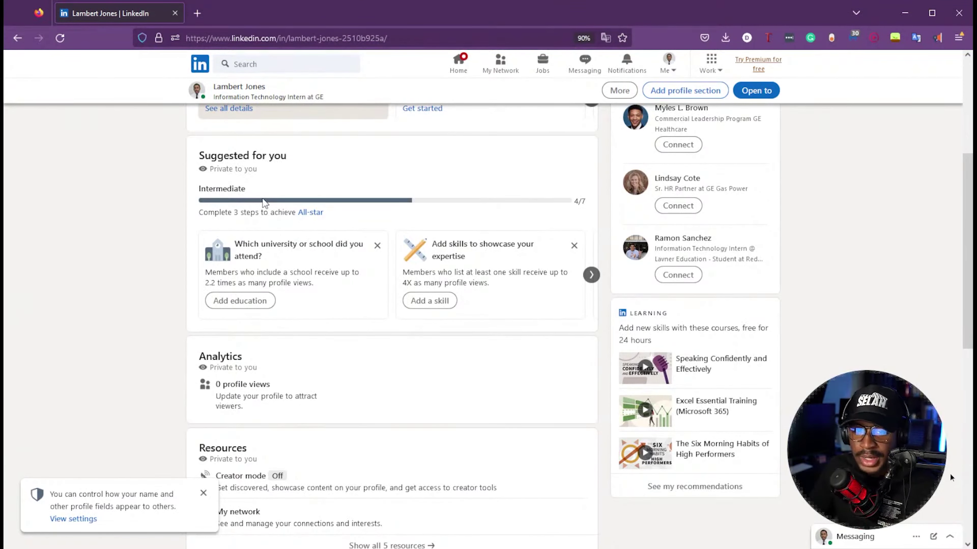
left_click(232, 301)
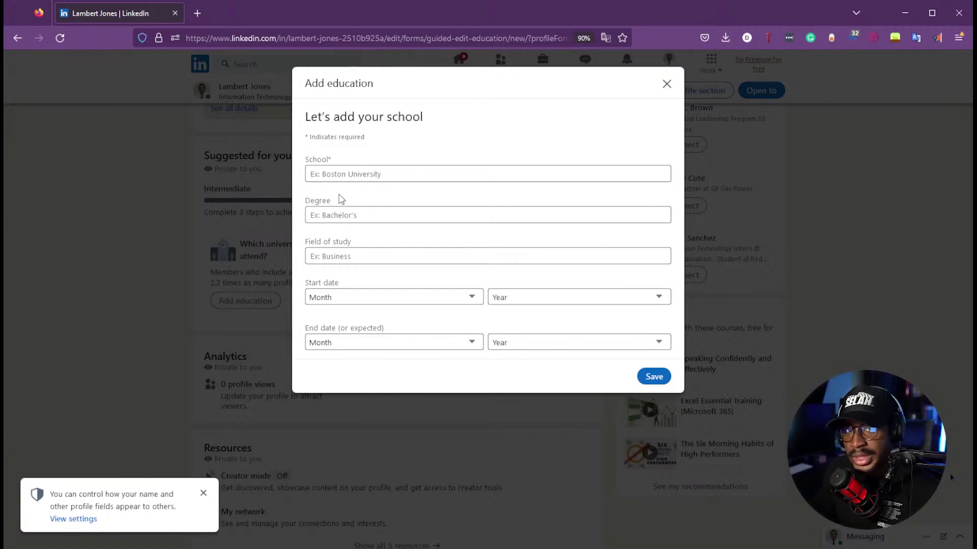
Enter The University of Texas at San Antonio, Bachelor of Science - BS, field Cybersecurity
left_click(374, 176)
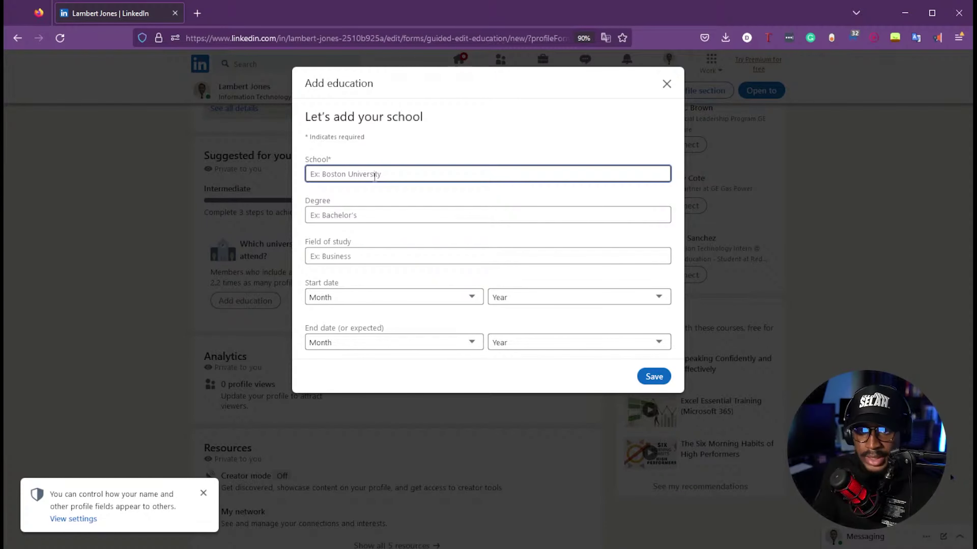
type("UTSA")
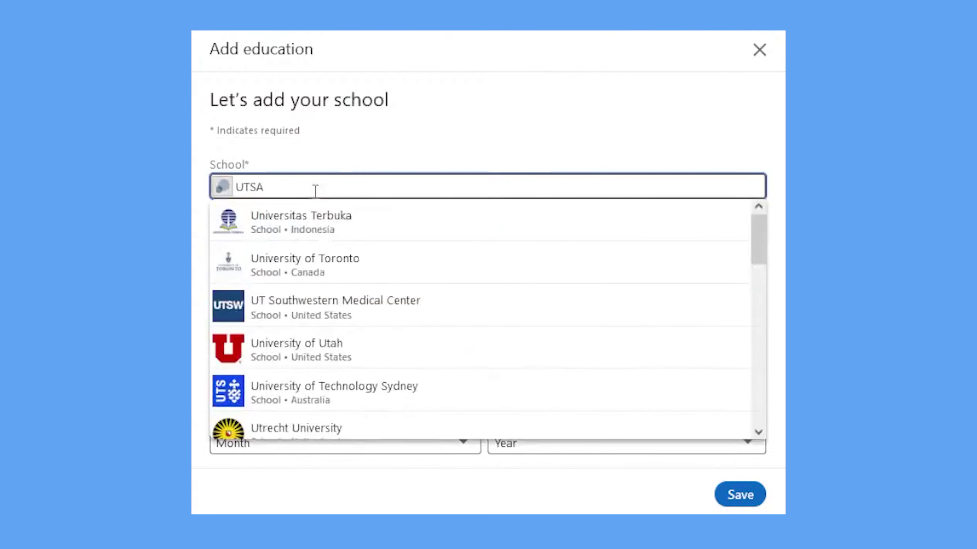
left_click(270, 226)
left_click(262, 250)
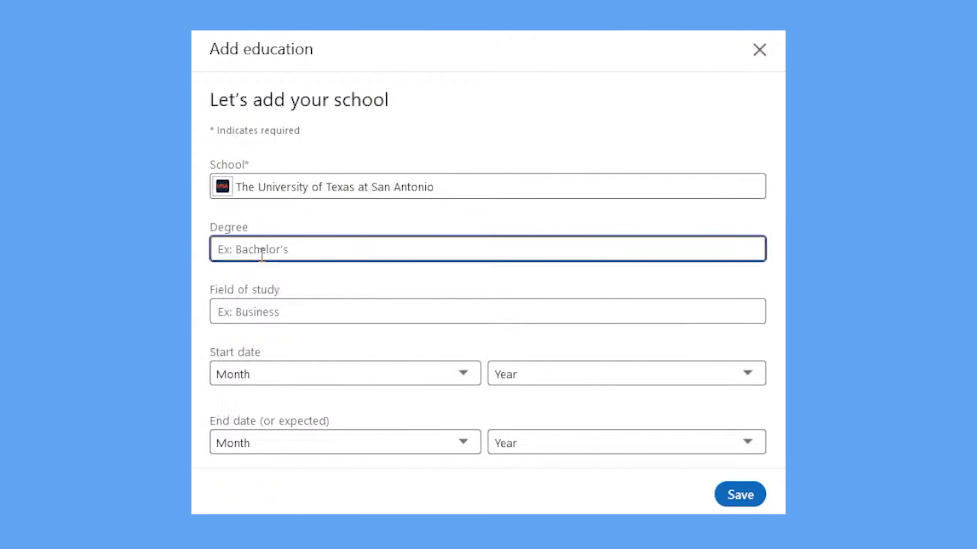
type("Cybersecu")
key("ctrl+a")
type("Bachelor")
scroll(269, 415, "down", 4)
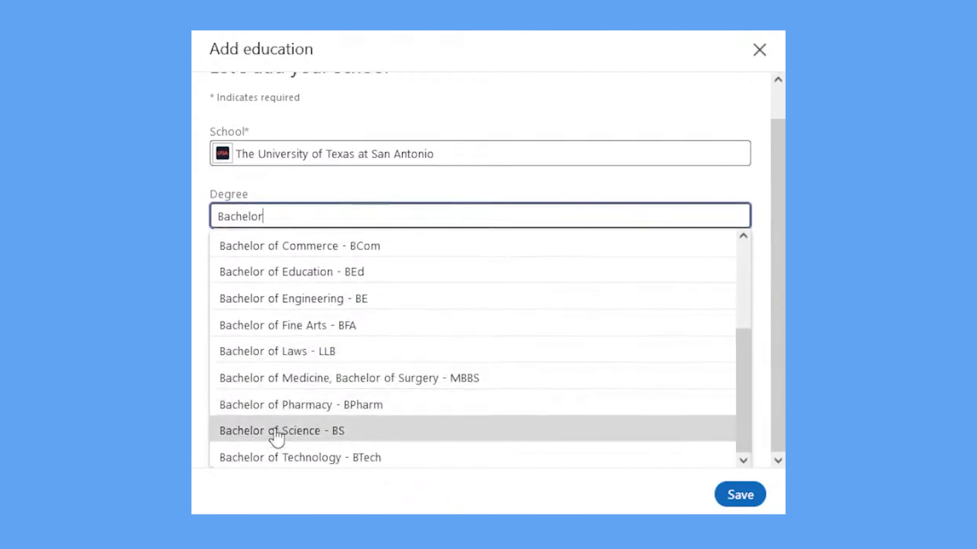
left_click(276, 432)
left_click(272, 323)
type("Cybersecurity")
Set dates August 2019 to July 2023 and save the education entry
left_click(278, 377)
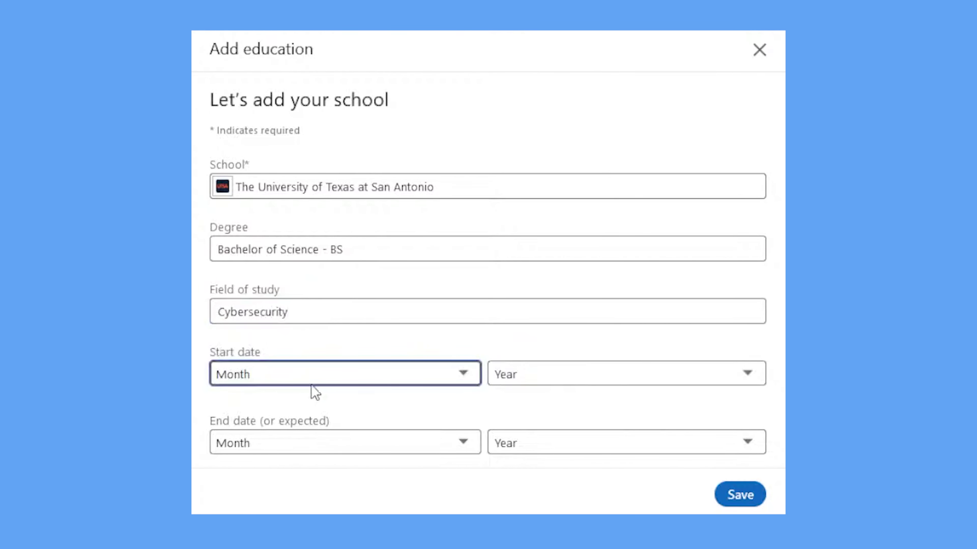
type("August")
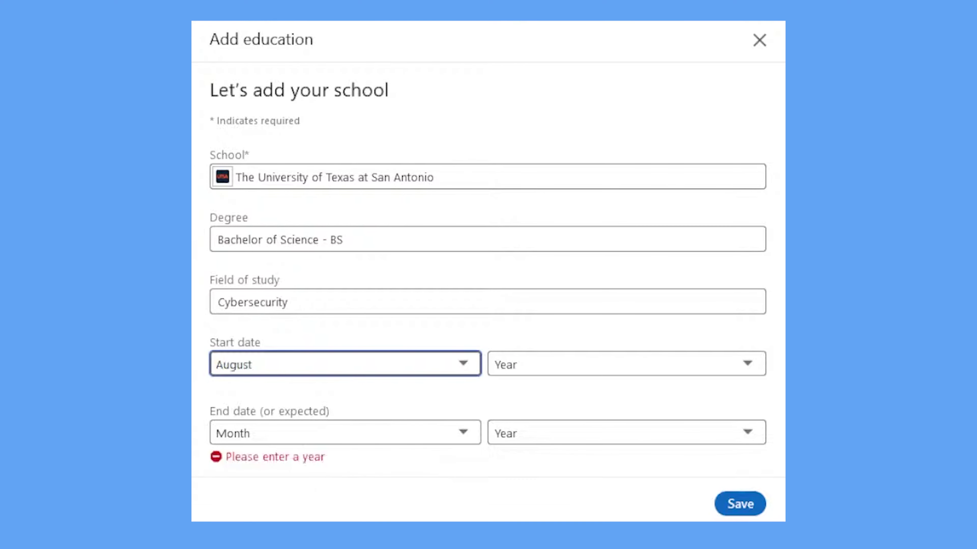
left_click(552, 368)
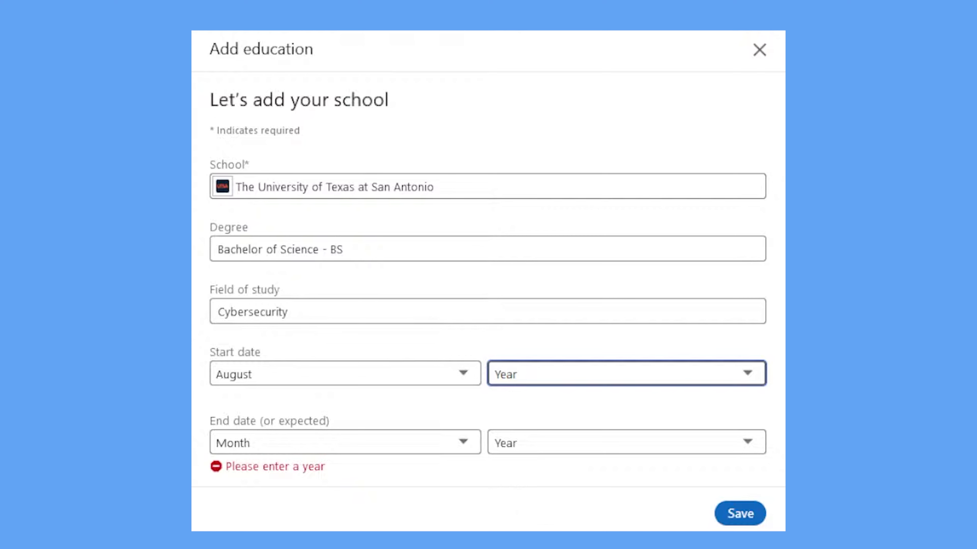
type("2019")
key("Tab")
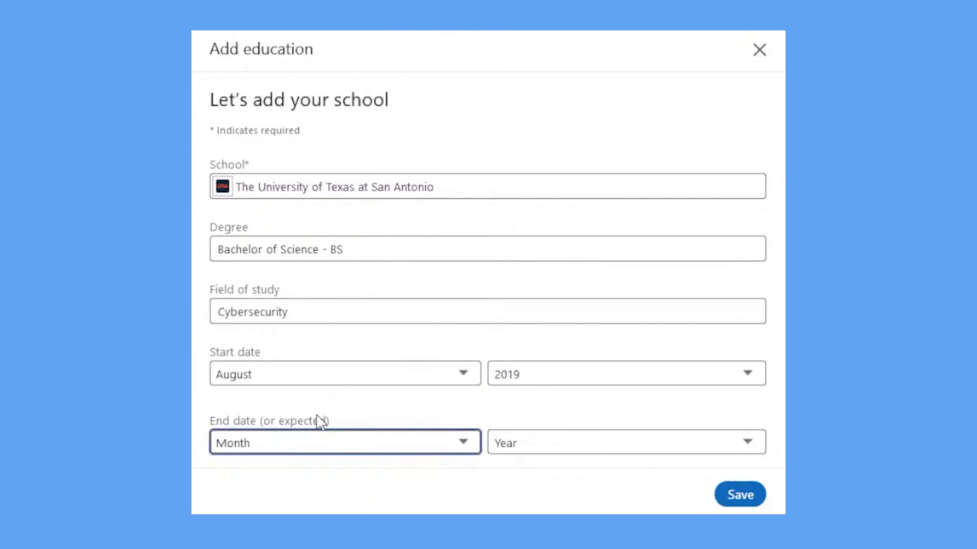
type("July")
key("Tab")
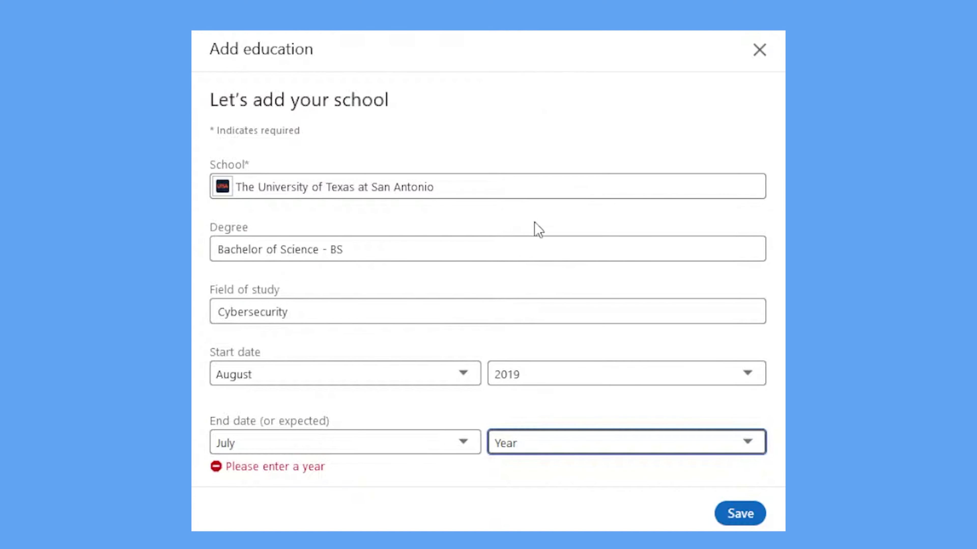
type("2023")
left_click(736, 513)
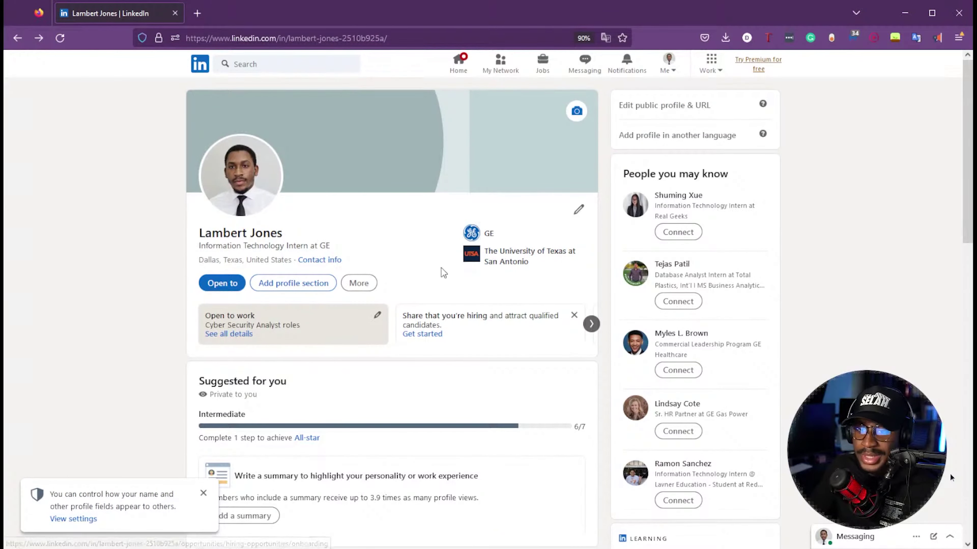
Scroll down to Suggested for you and start writing a profile summary
scroll(448, 270, "down", 4)
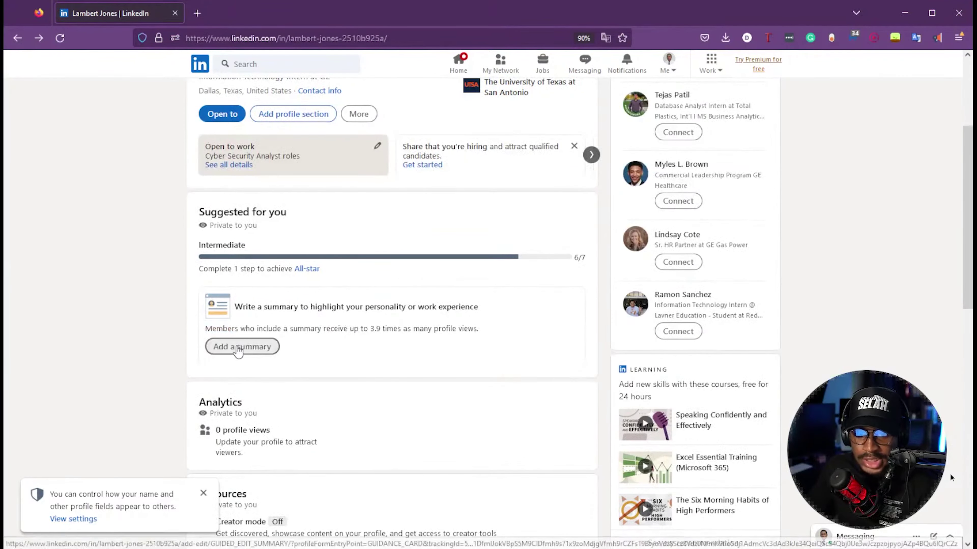
left_click(237, 347)
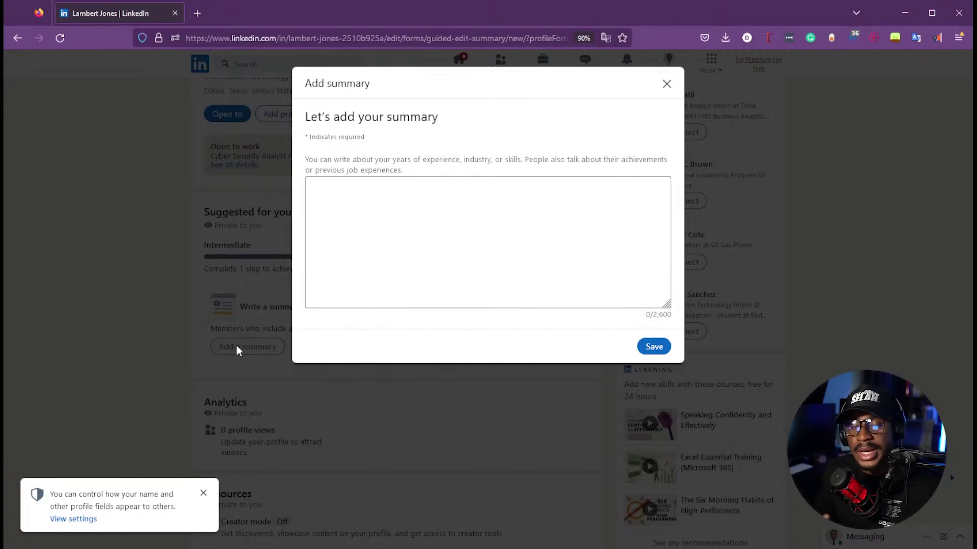
Write 'Information Technology Engineer with experience implementing IT systems and providing support for enterprise application'
left_click(476, 227)
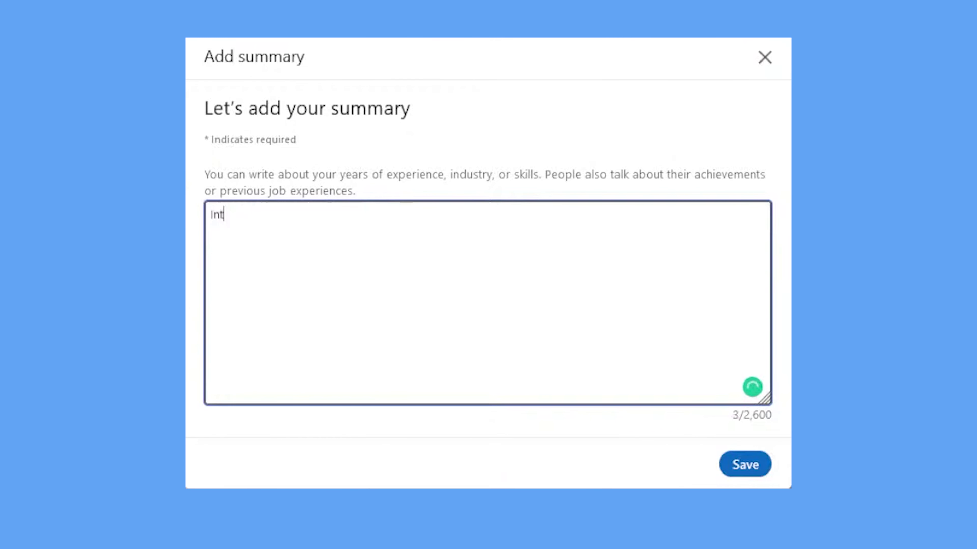
type("Information Technology Engineer with e")
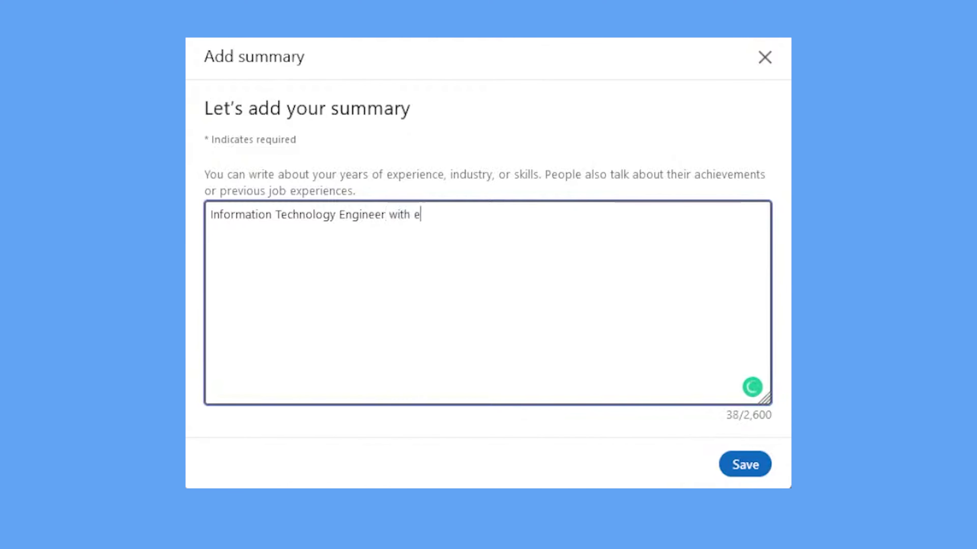
type("xperience designinh")
key("BackSpace")
key("BackSpace")
key("BackSpace")
key("BackSpace")
key("BackSpace")
key("BackSpace")
key("BackSpace")
key("BackSpace")
key("BackSpace")
key("BackSpace")
type("implementin")
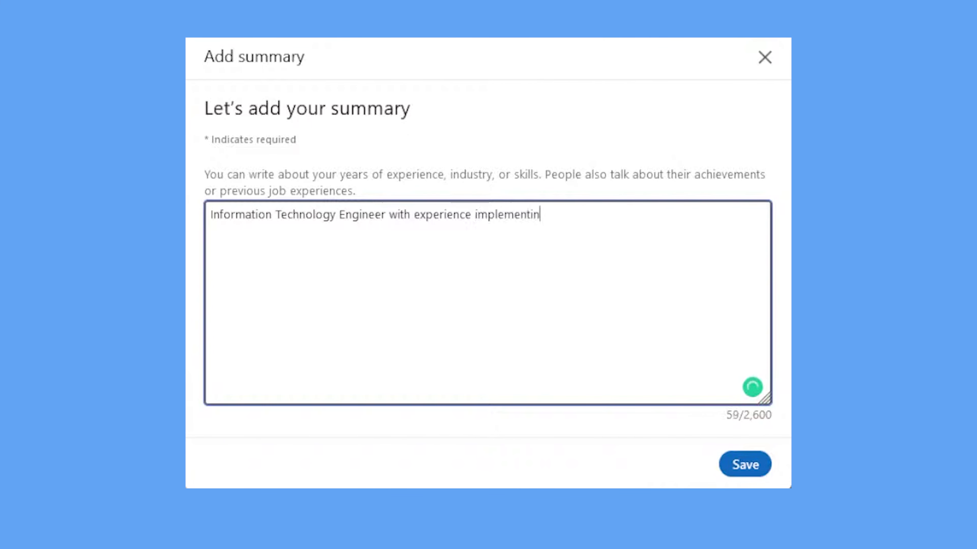
type("g IT systems and p")
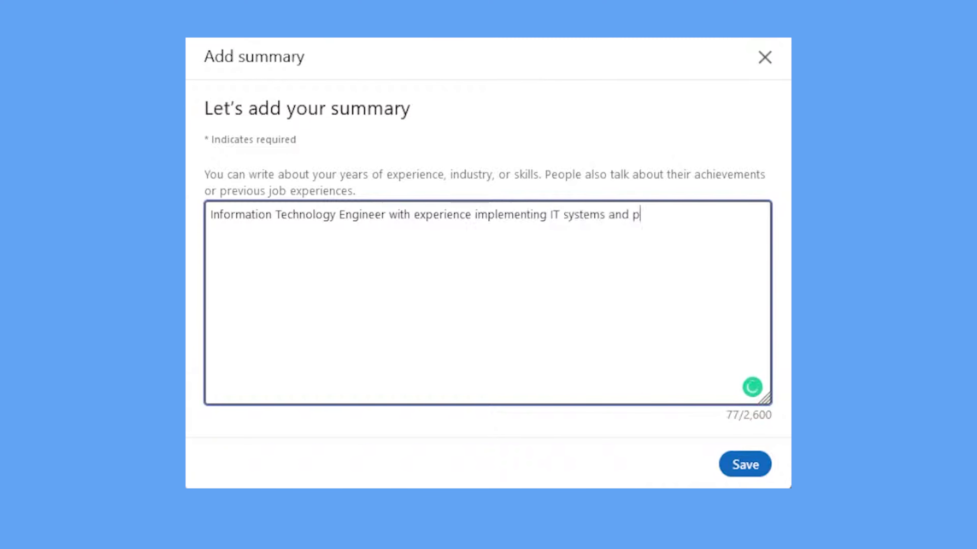
type("roviding support for enrise applications at scale")
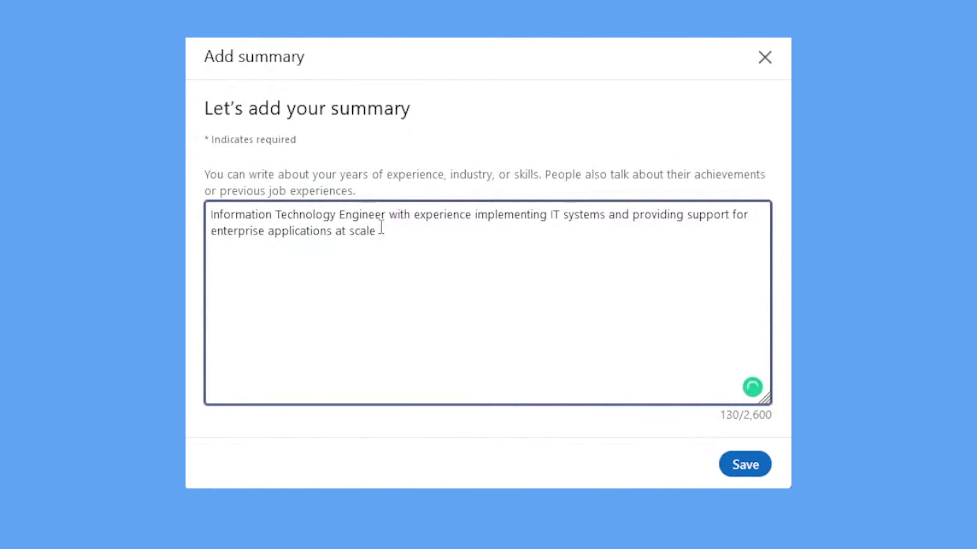
Insert '2 years of' after 'with', add the Active Directory, network troubleshooting and endpoint security skillset, and accept Grammarly's comma
left_click(408, 215)
type("2 years of experience implementing IT systems and providing support for enterprise applications at scale")
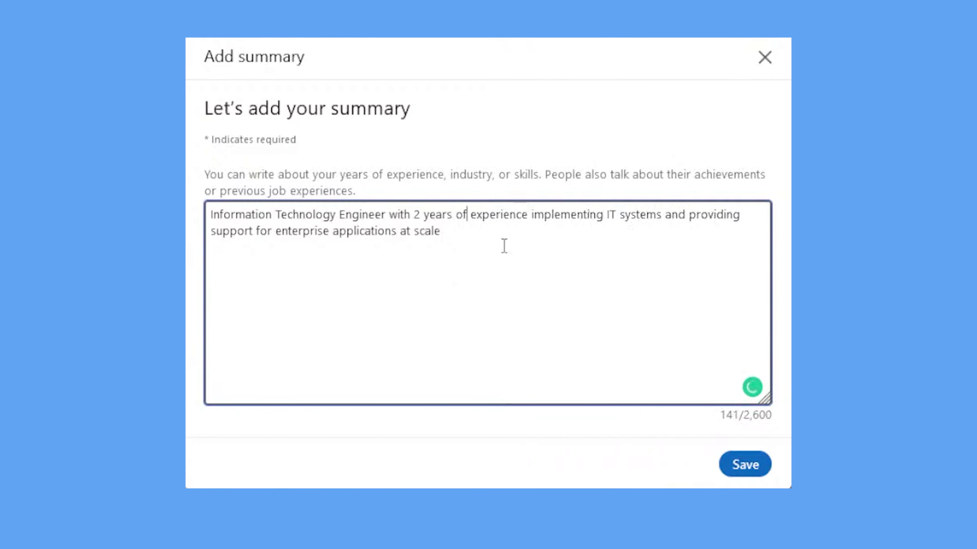
type(". Strong skillset in Active Directory implementation, net")
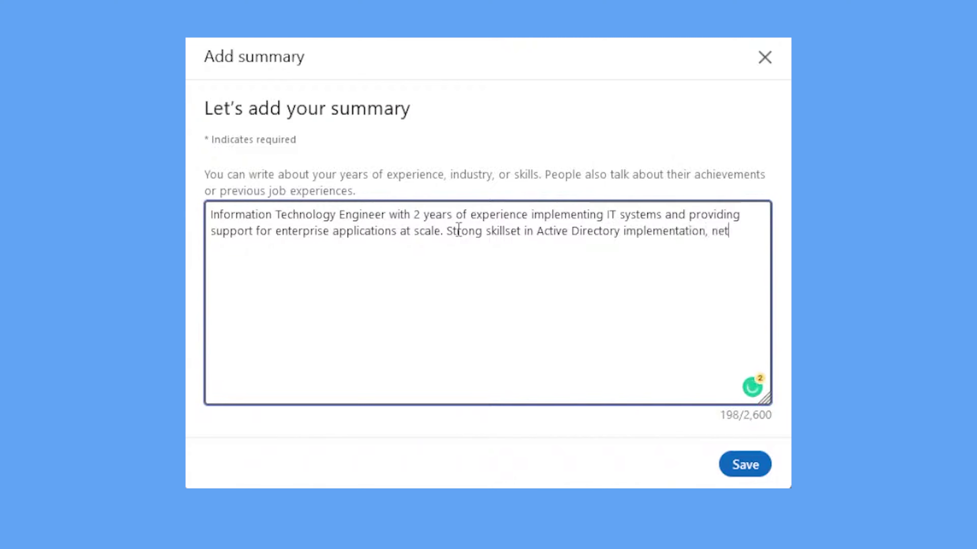
type("work troublesho")
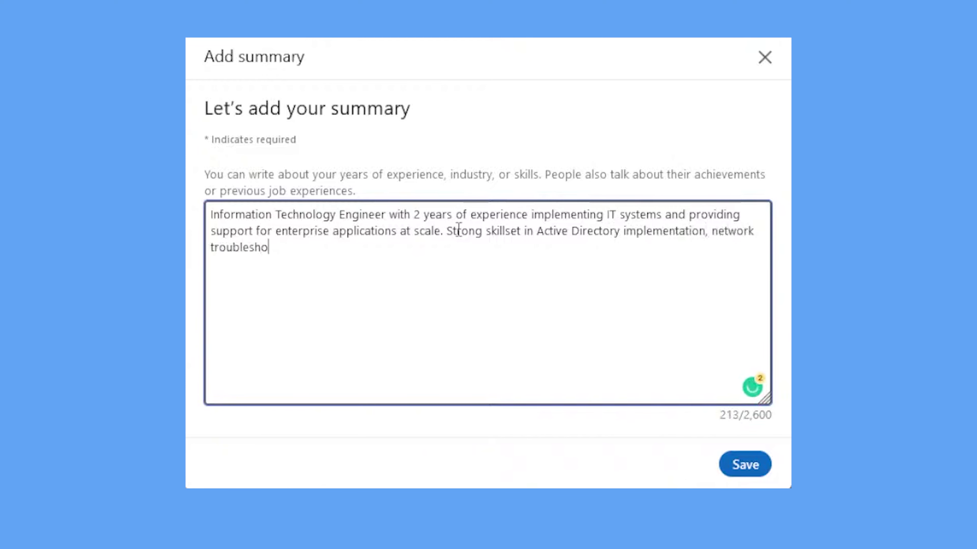
type("oting and endpoint security.")
mouse_move(308, 248)
left_click(324, 285)
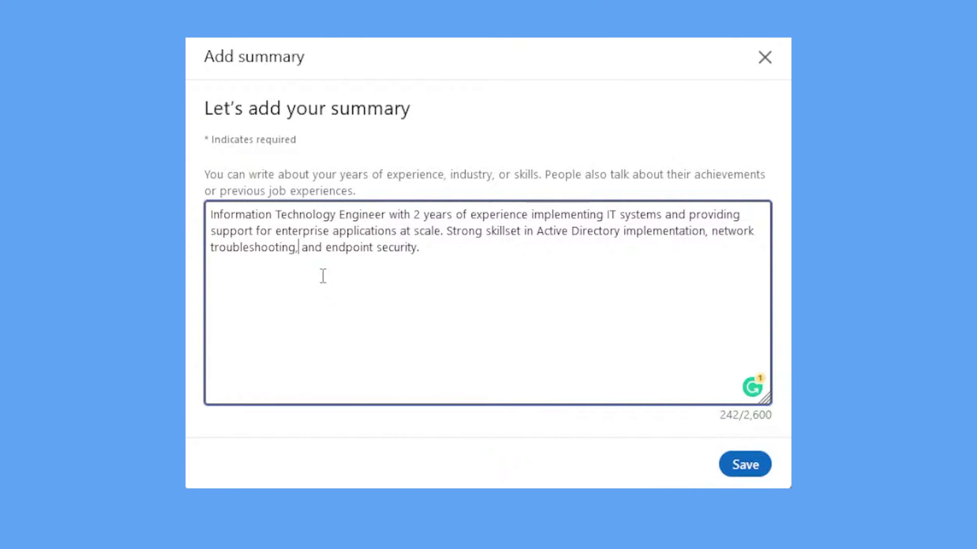
left_click(476, 271)
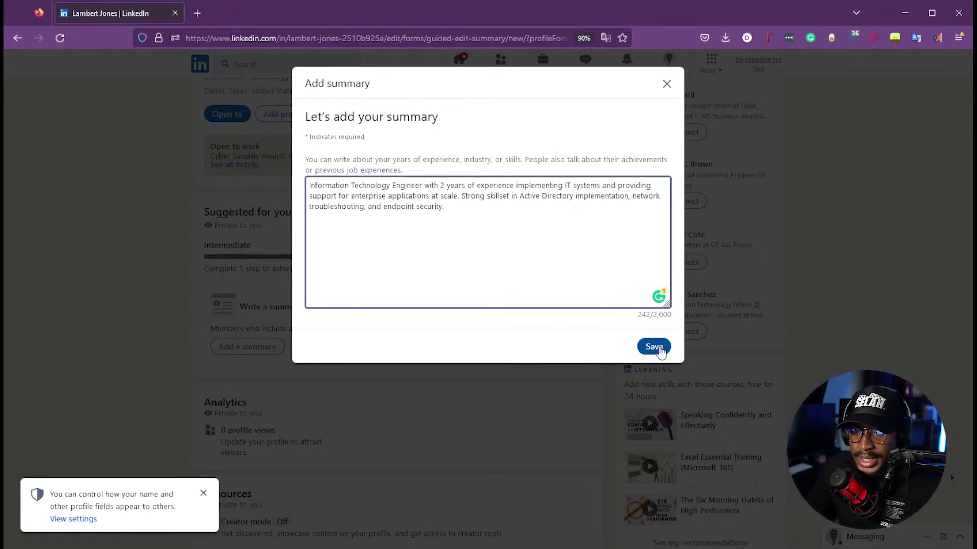
Save the summary to About, then review the About and Experience sections
left_click(744, 464)
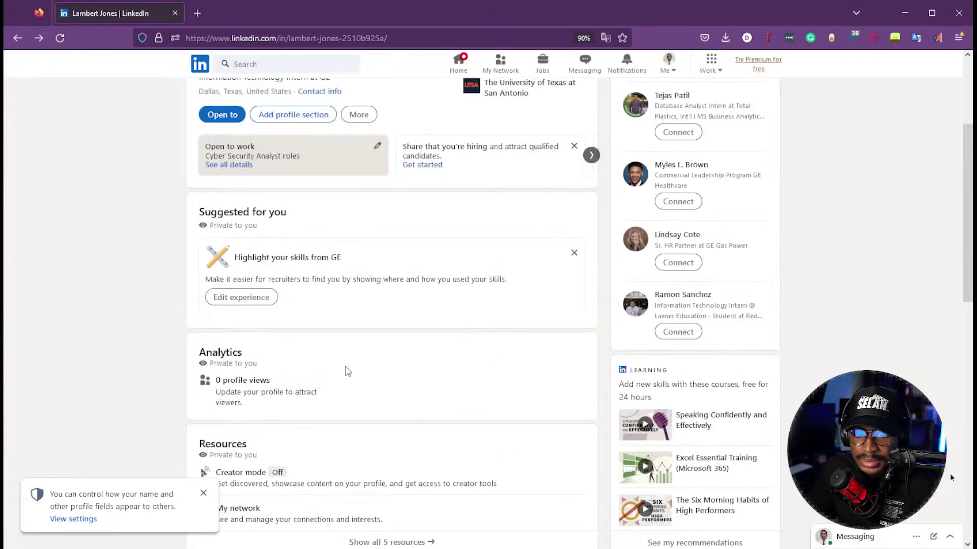
scroll(380, 369, "up", 4)
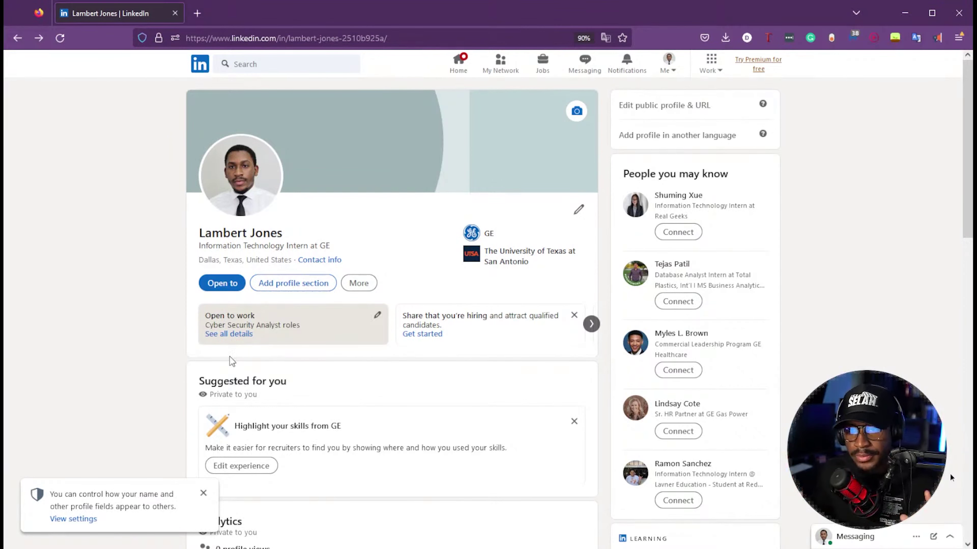
scroll(340, 372, "down", 5)
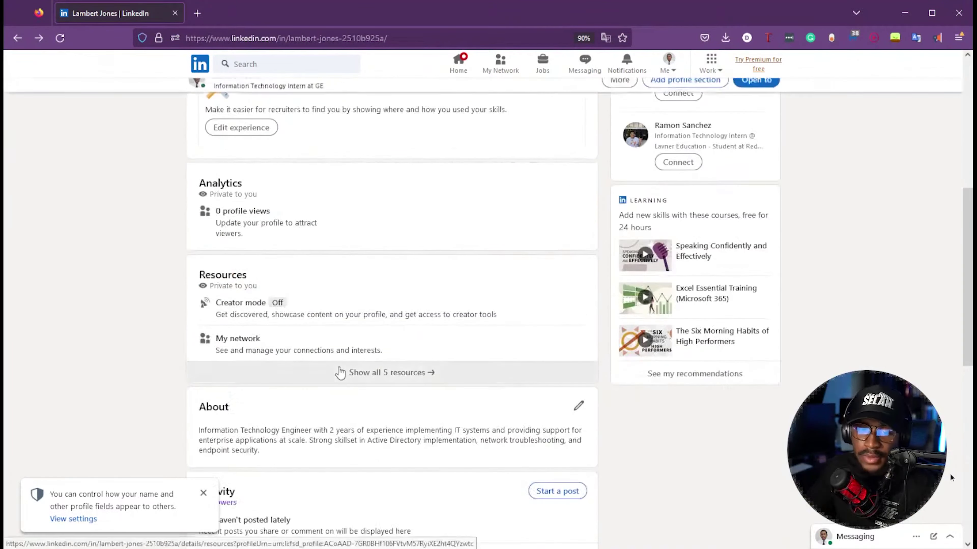
scroll(340, 372, "down", 5)
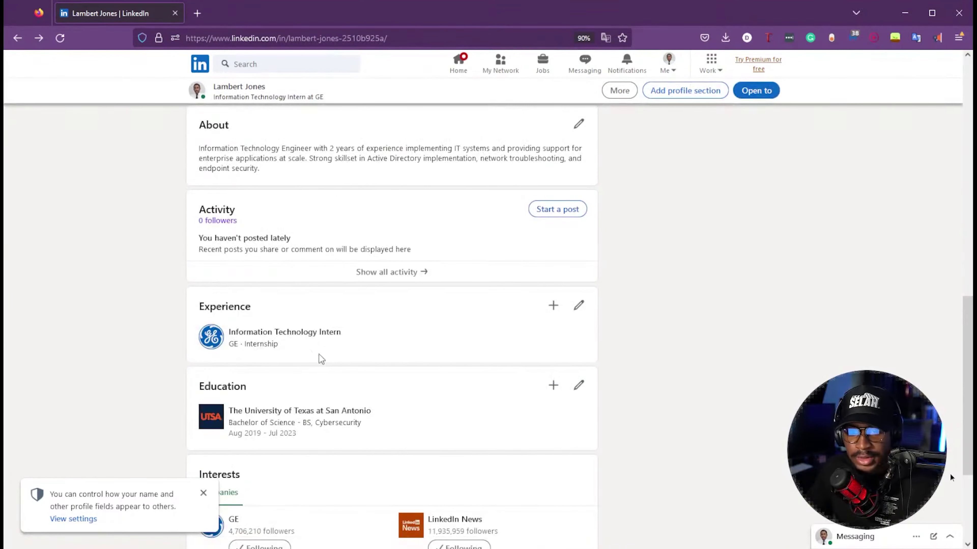
left_click(578, 306)
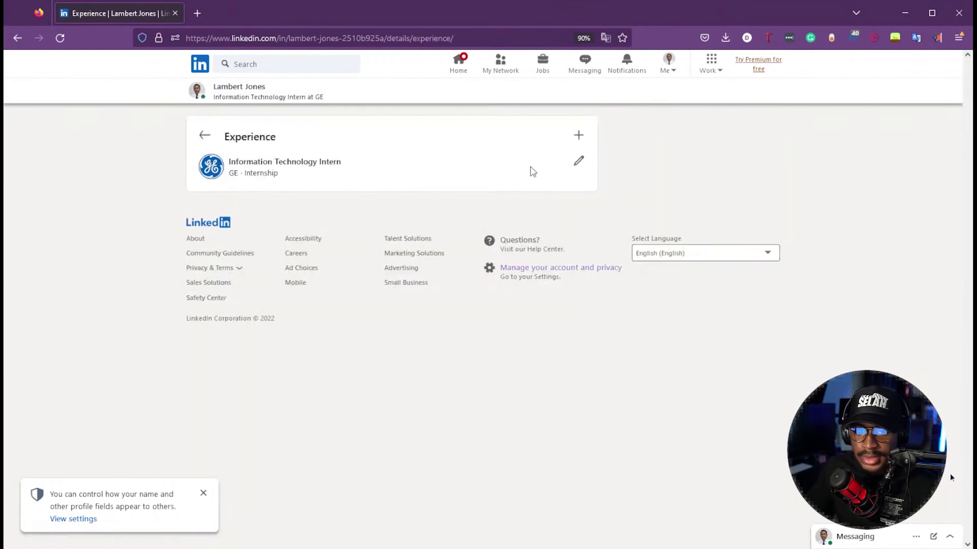
left_click(205, 145)
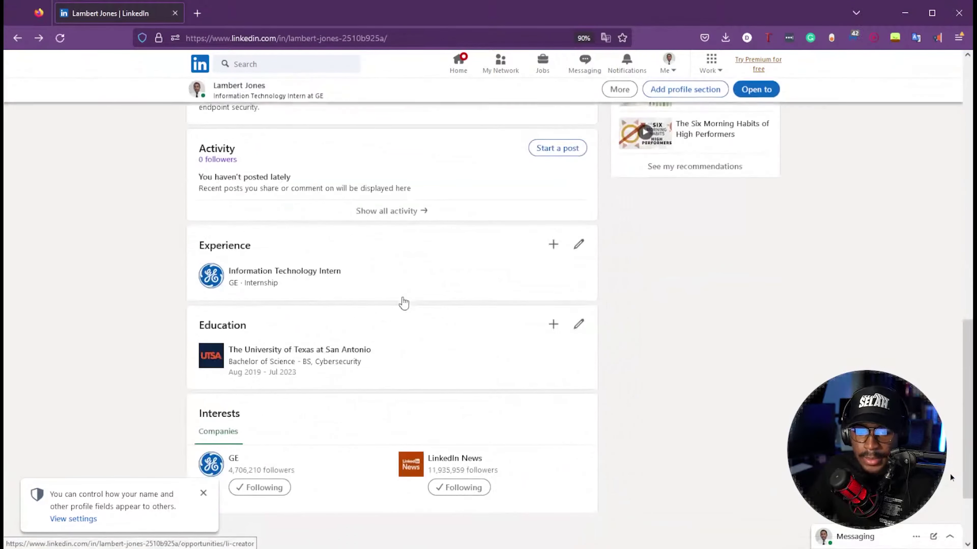
scroll(462, 349, "up", 5)
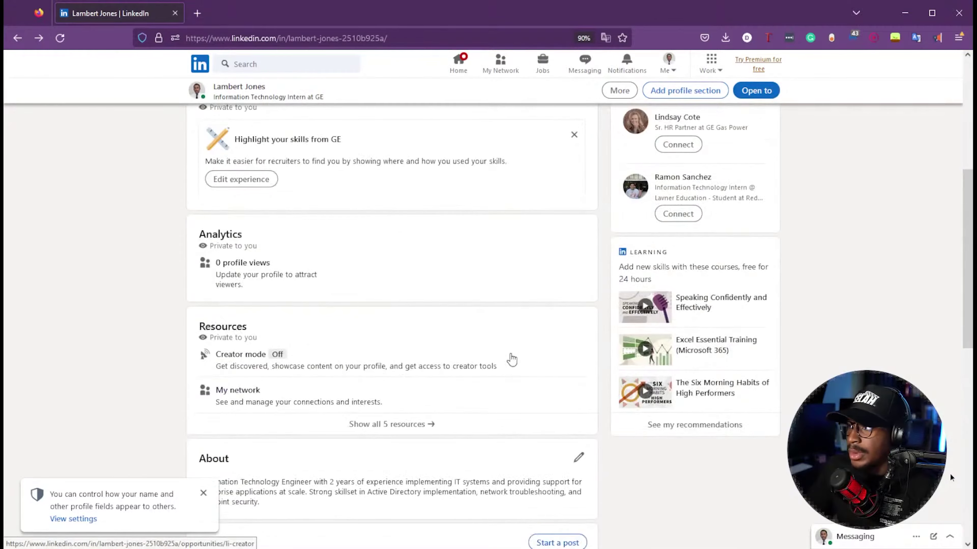
scroll(511, 359, "up", 4)
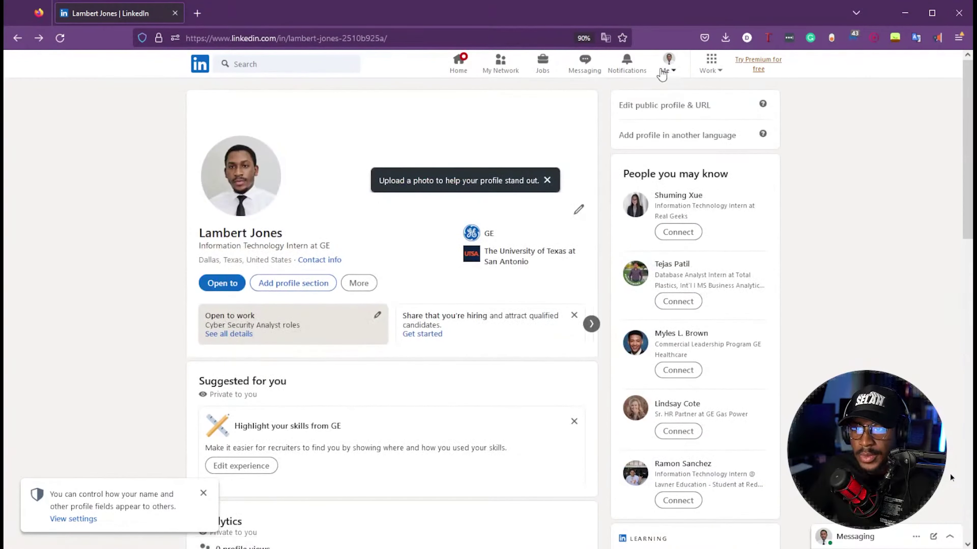
Open Settings & Privacy from the Me account menu in a new tab
left_click(662, 74)
left_click(585, 143)
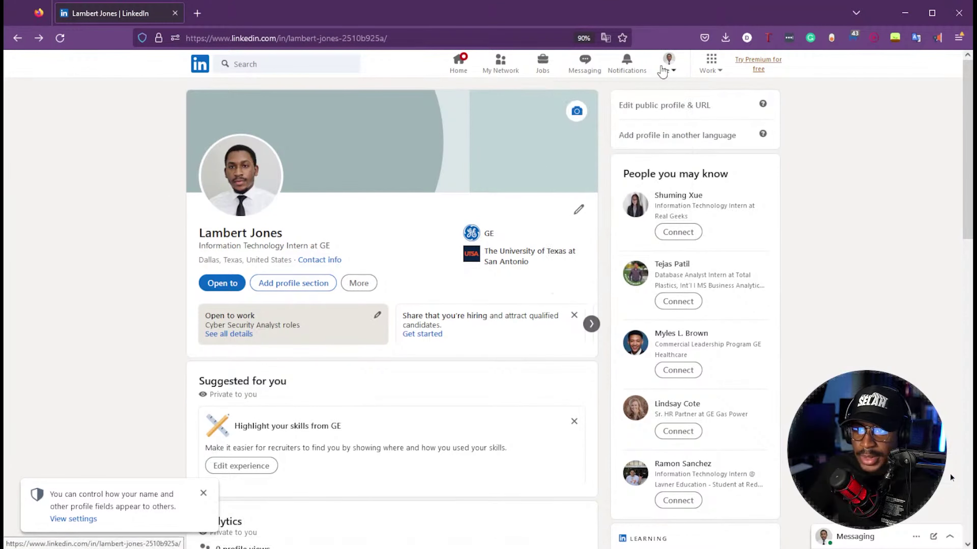
left_click(662, 71)
left_click(619, 130)
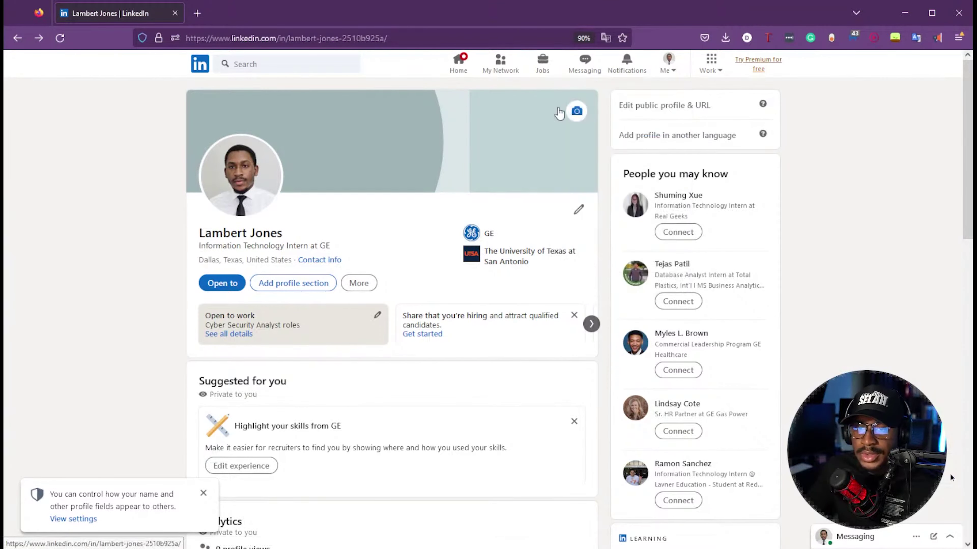
left_click(678, 69)
left_click(600, 185)
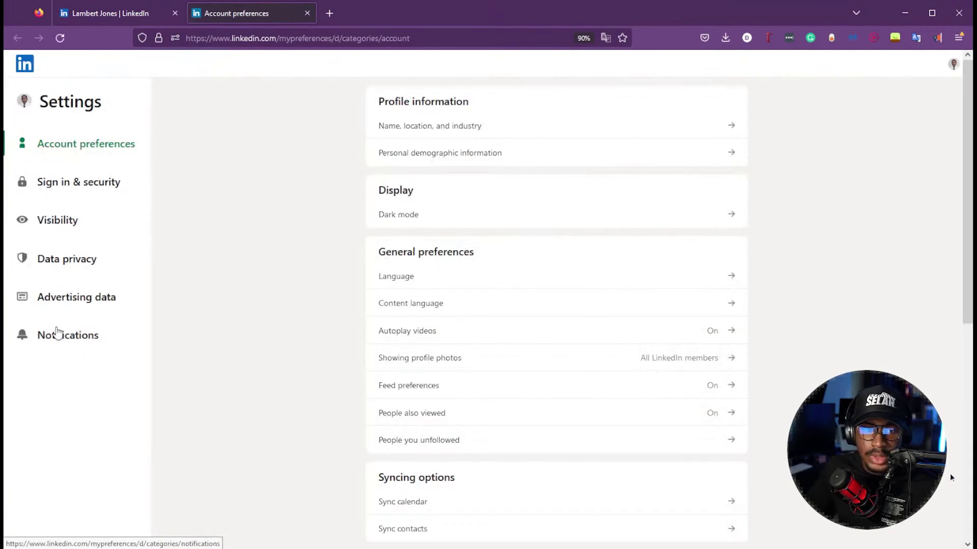
Start closing the account with 'I have a duplicate account' as the reason, enter the password, and unsubscribe from emails
scroll(438, 284, "down", 5)
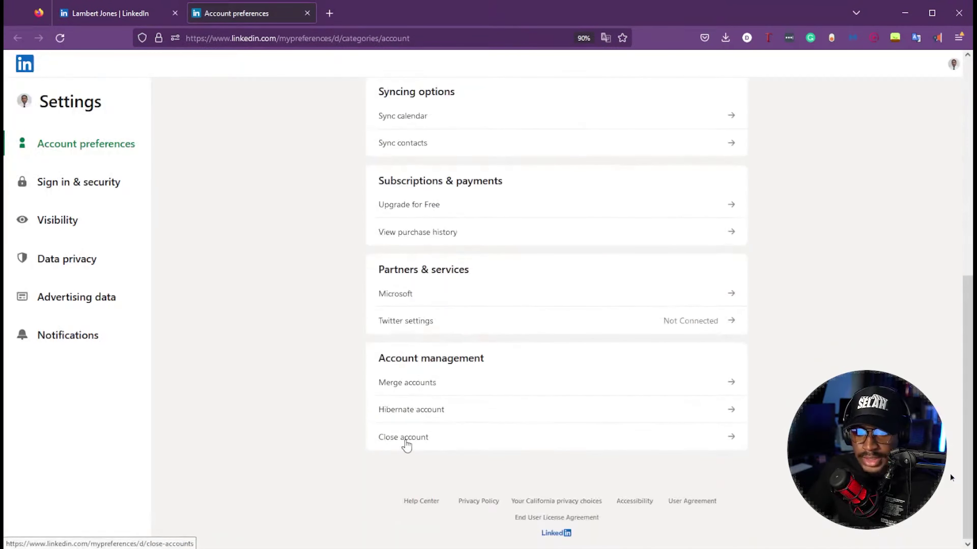
left_click(406, 441)
left_click(421, 207)
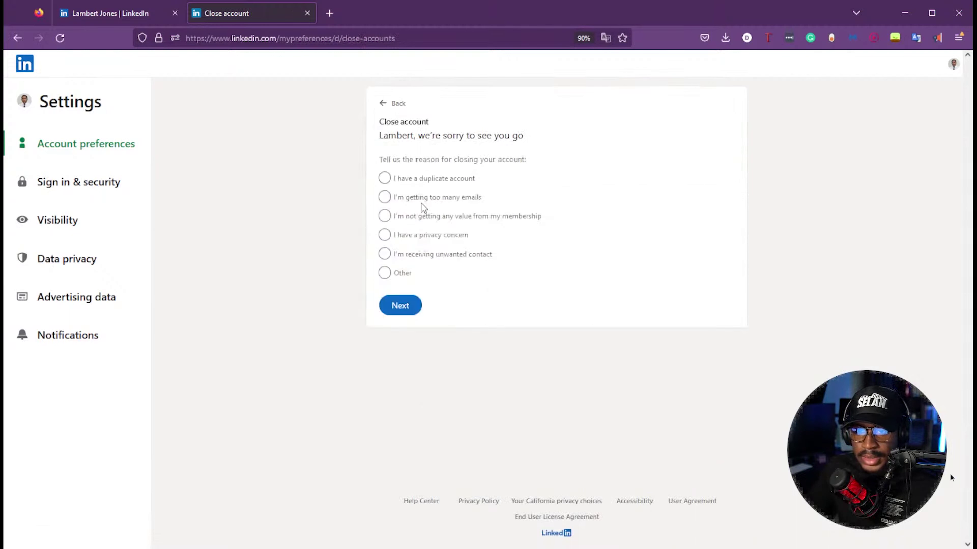
left_click(385, 178)
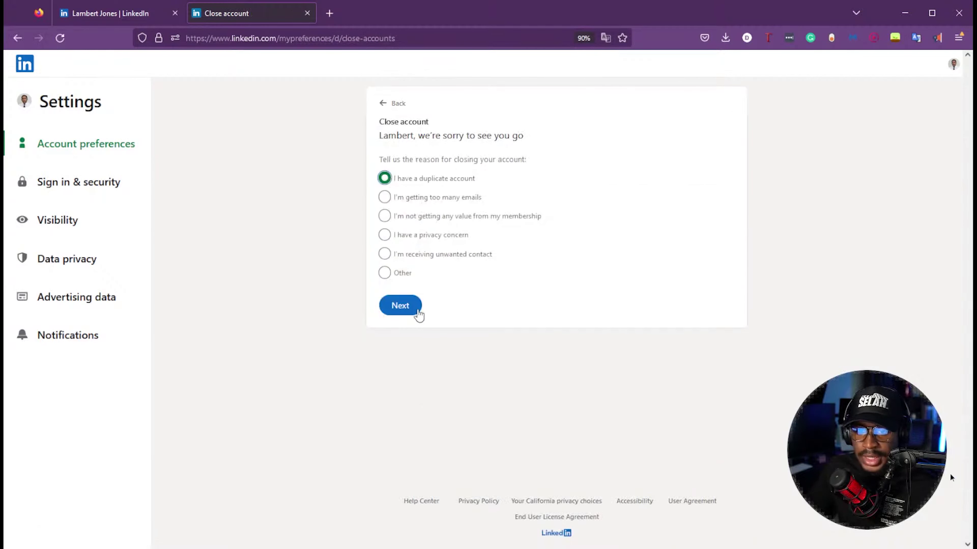
left_click(421, 308)
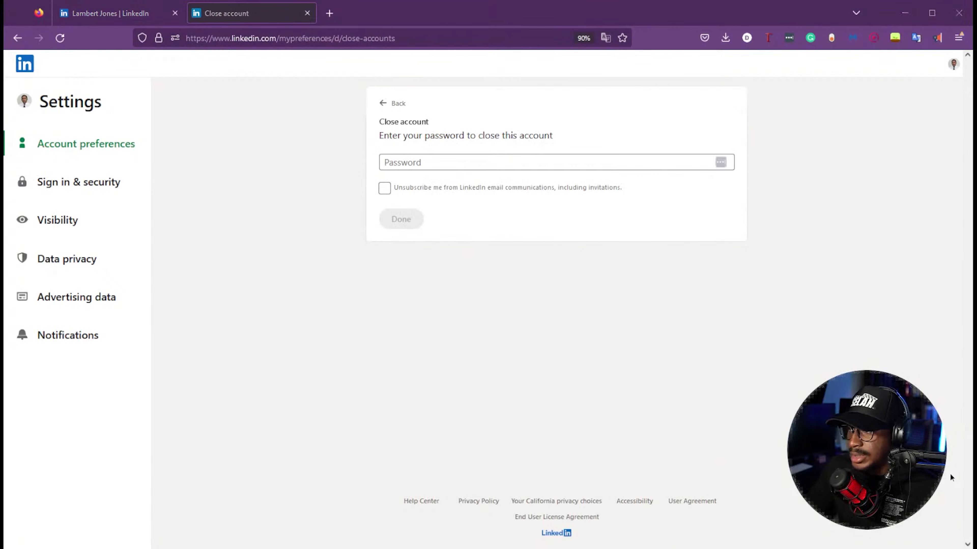
left_click(539, 162)
key("ctrl+v")
left_click(385, 188)
Confirm the account closure, close the confirmation tab, and bring up your own LinkedIn profile
left_click(408, 221)
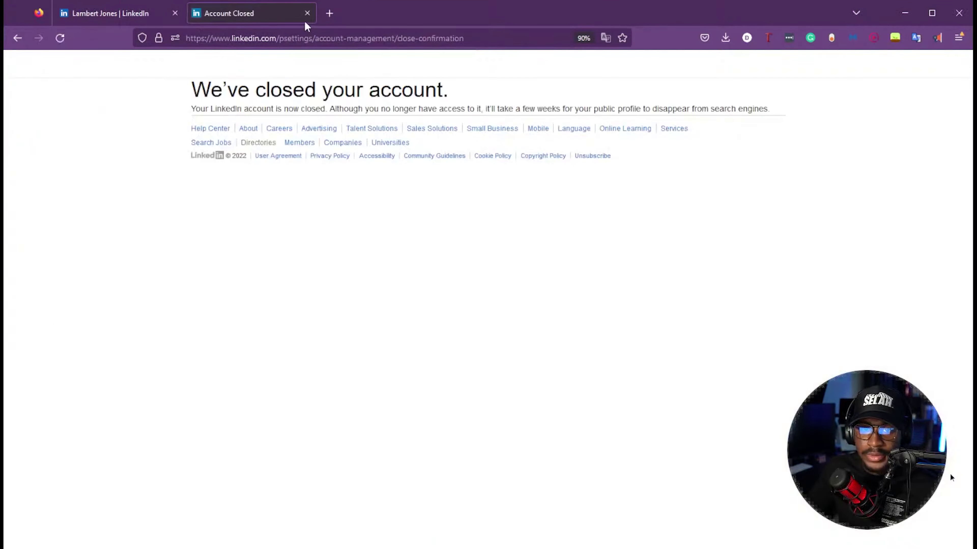
left_click(307, 13)
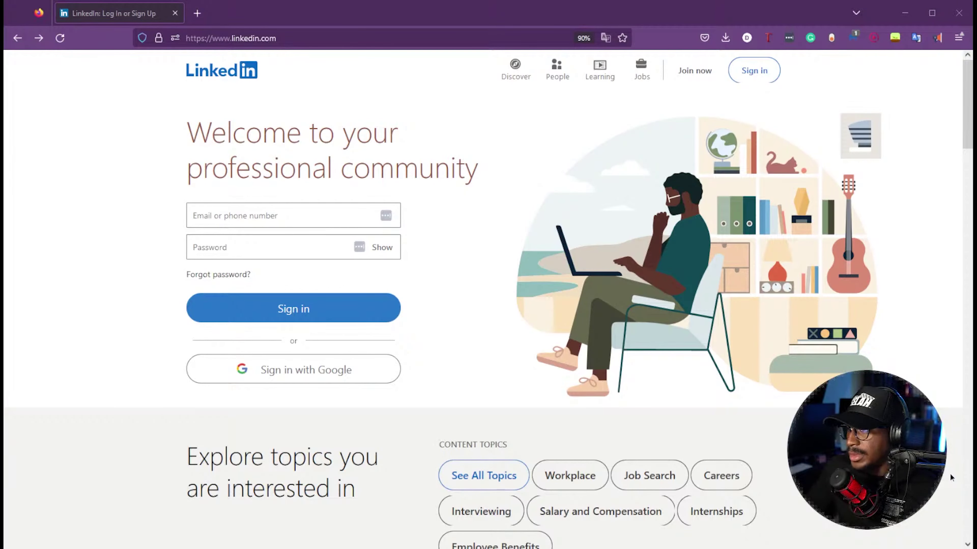
left_click_drag(329, 44, 215, 29)
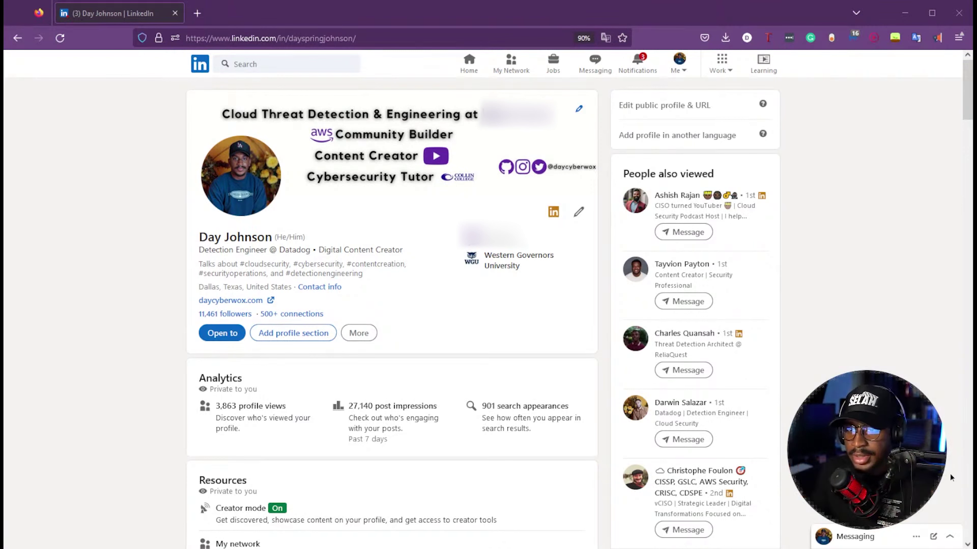
left_click(399, 152)
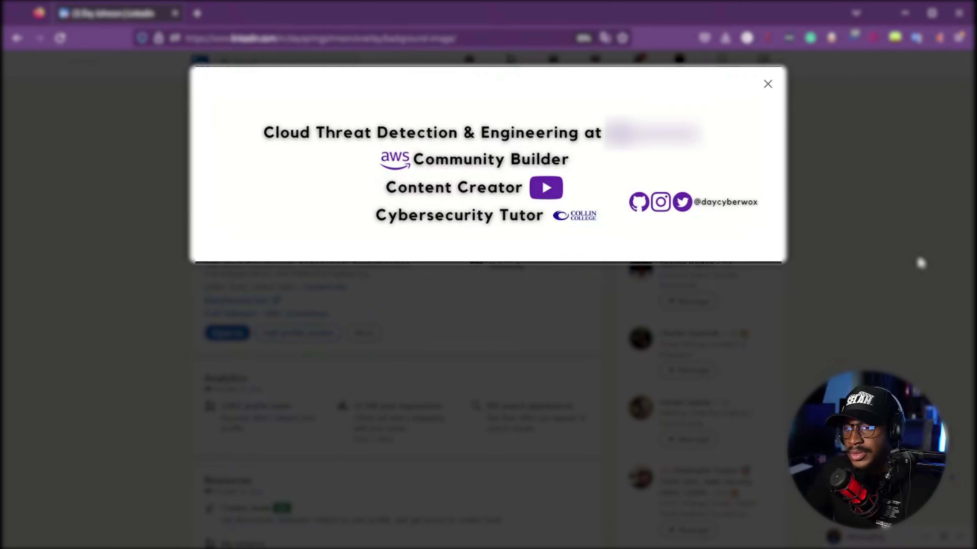
left_click(917, 262)
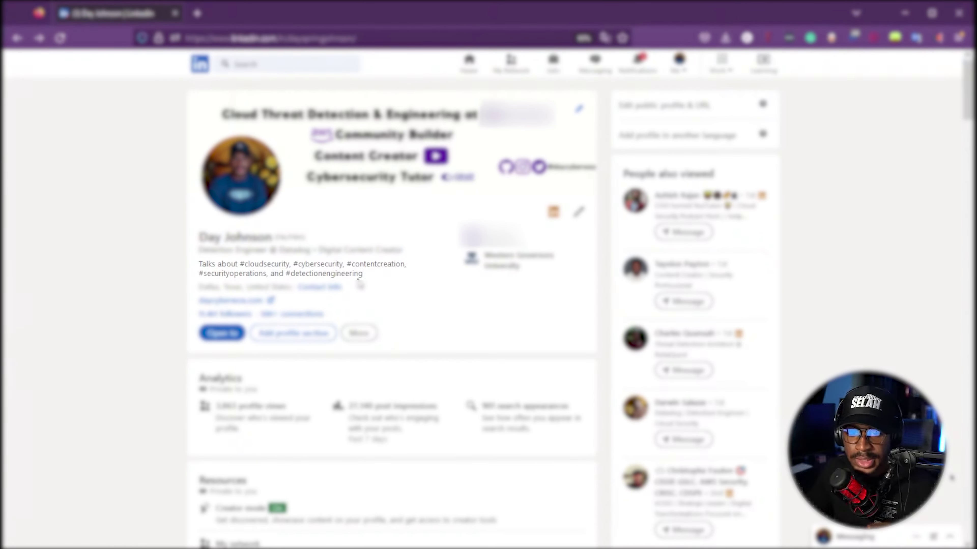
scroll(269, 289, "down", 2)
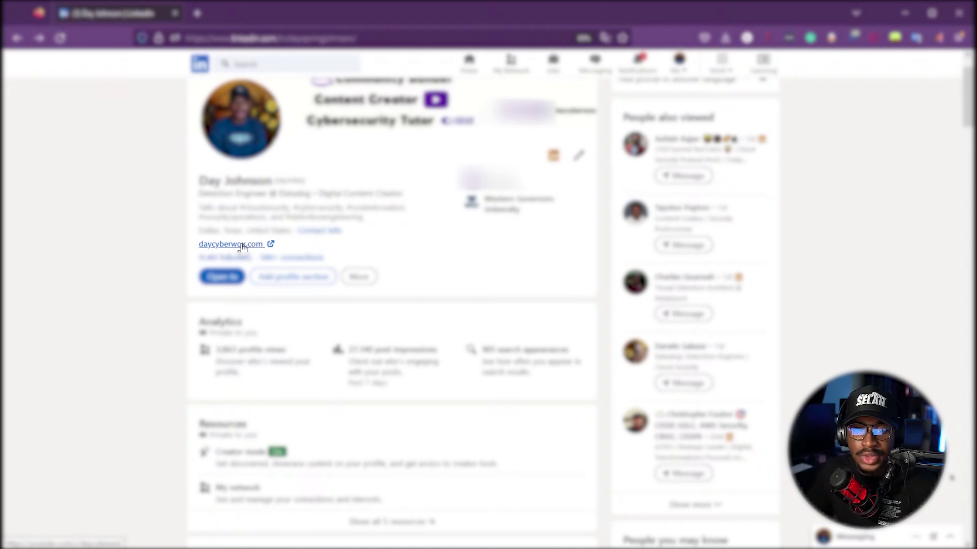
middle_click(232, 246)
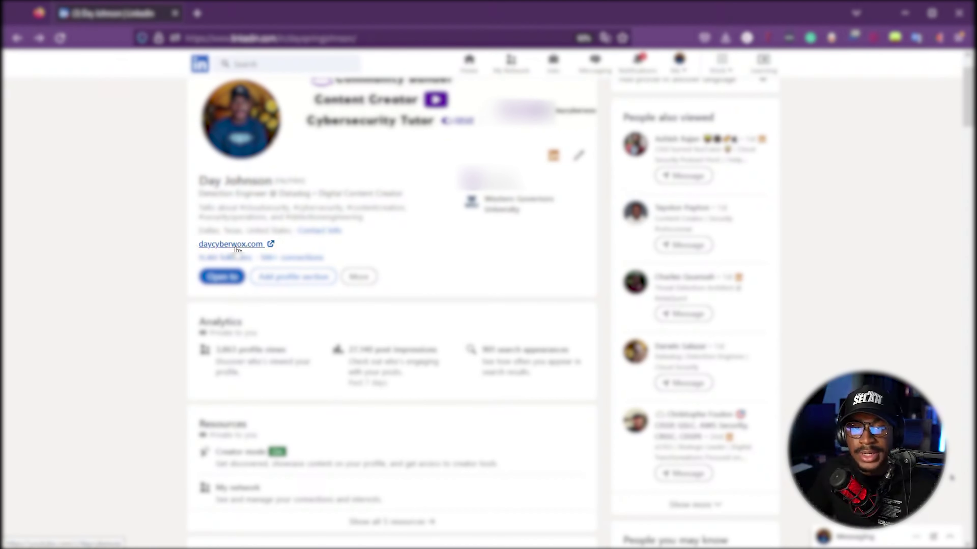
left_click(240, 14)
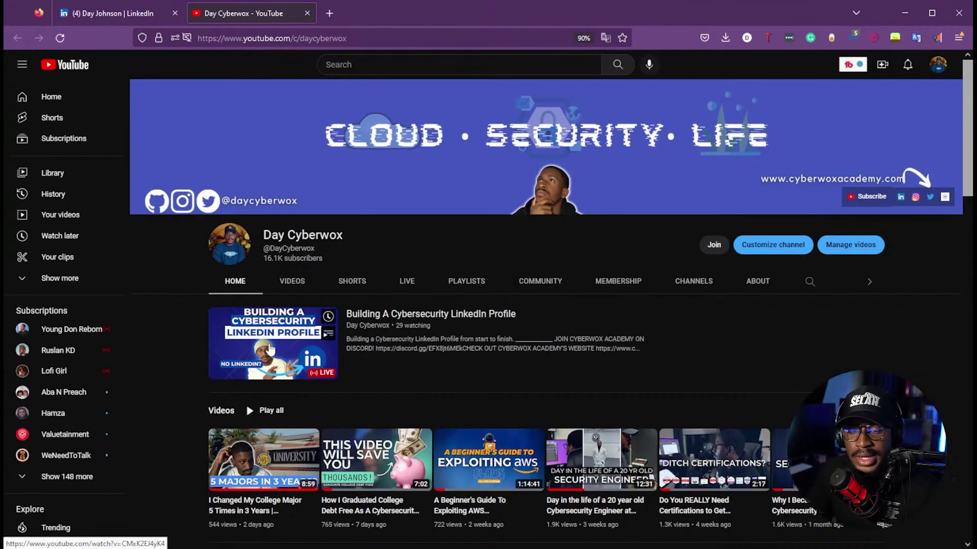
left_click(307, 13)
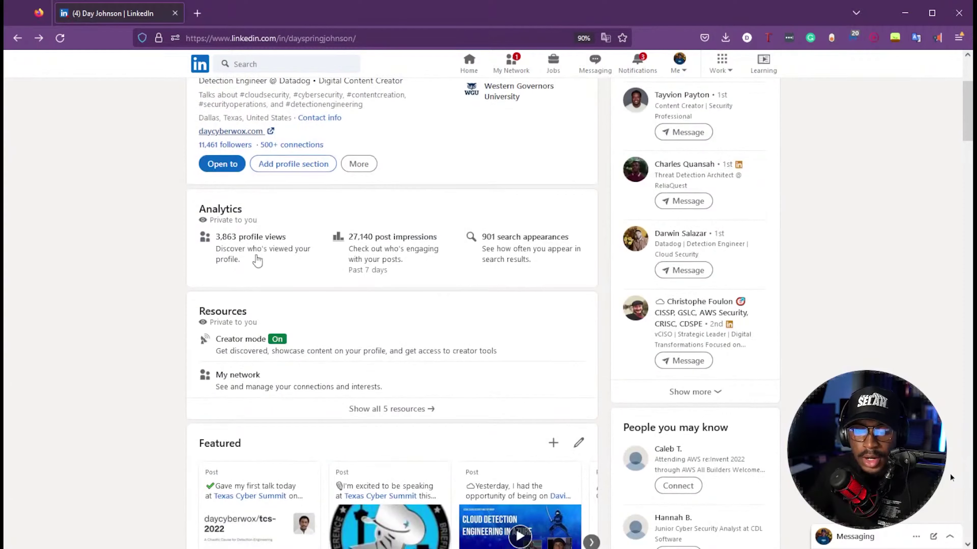
Page through the Featured carousel to its end, then open the full featured items list
scroll(375, 284, "down", 4)
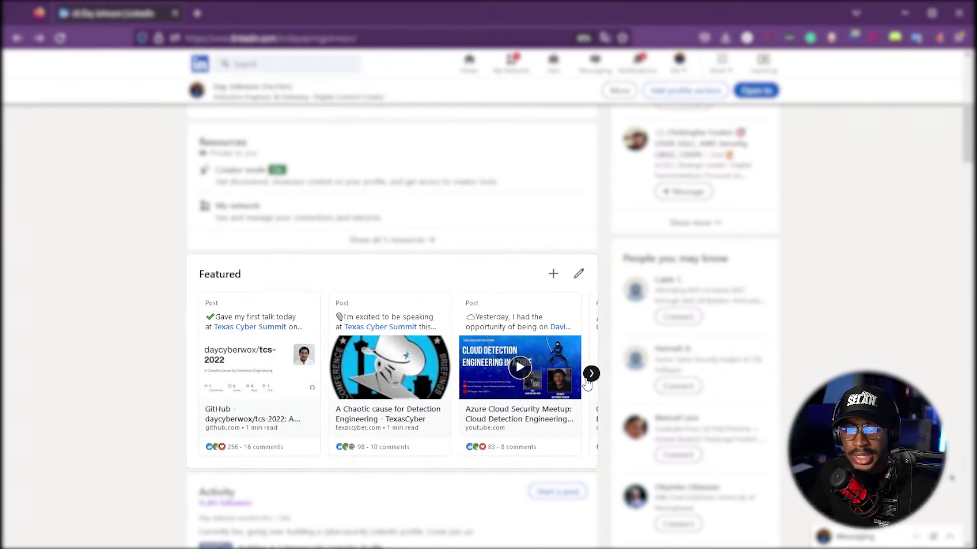
left_click(589, 381)
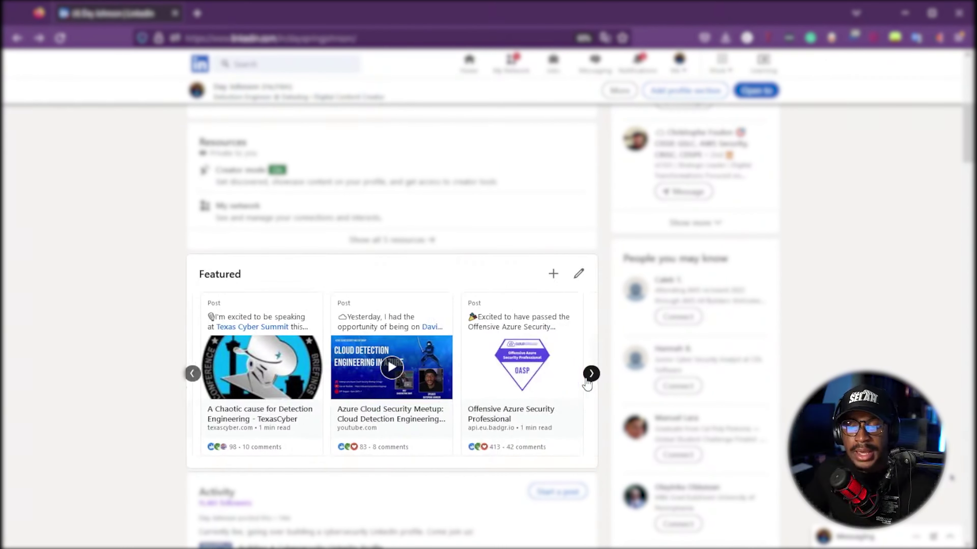
left_click(588, 375)
left_click(589, 375)
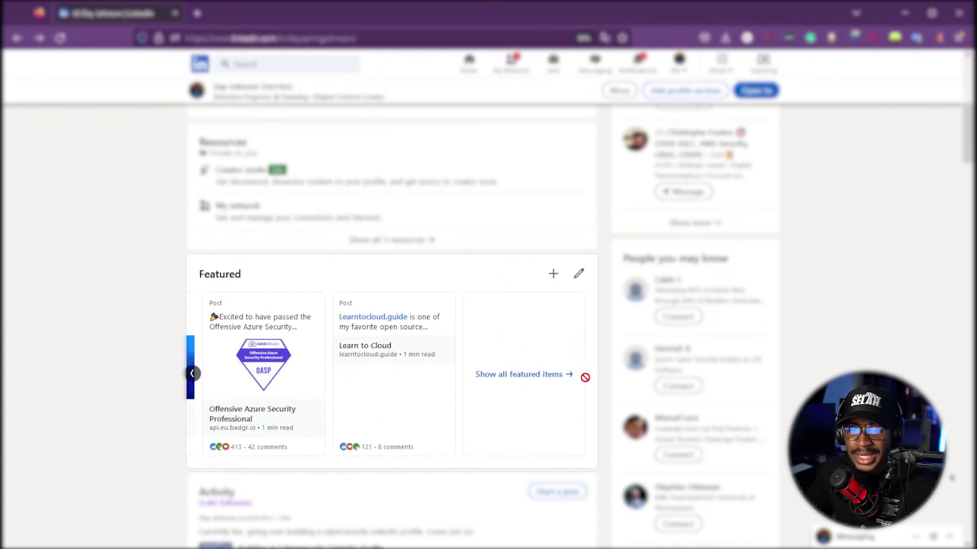
left_click(494, 376)
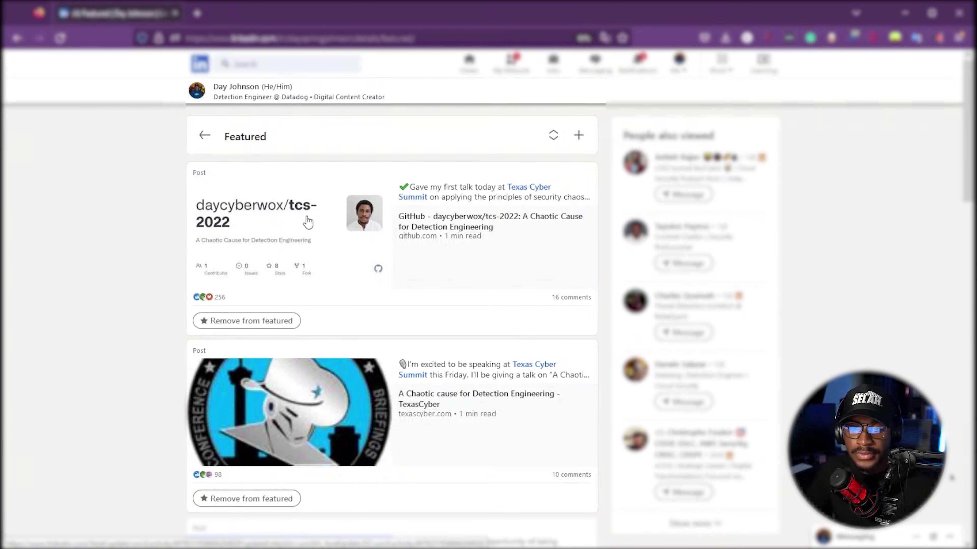
Open the tcs-2022 featured post and its linked daycyberwox/tcs-2022 GitHub repository, closing the post tab
middle_click(259, 249)
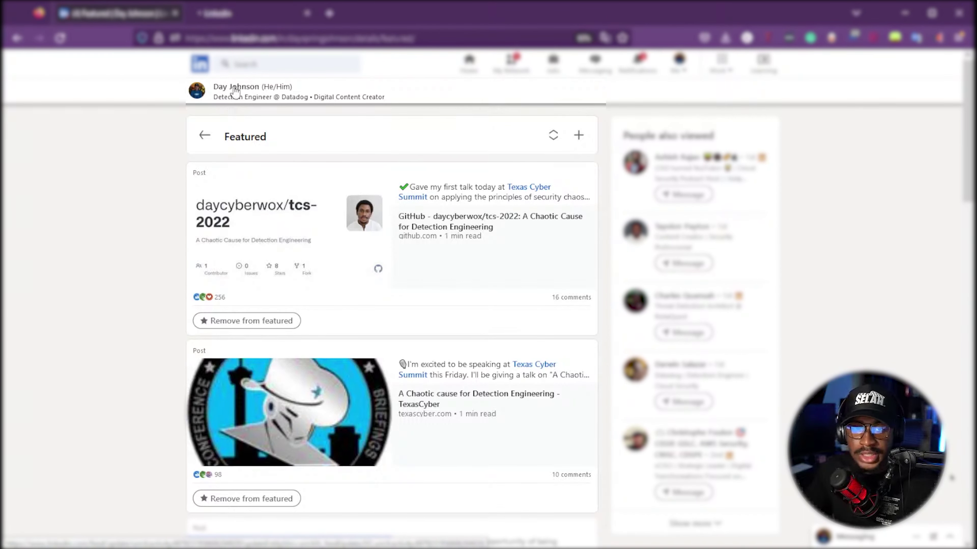
left_click(216, 13)
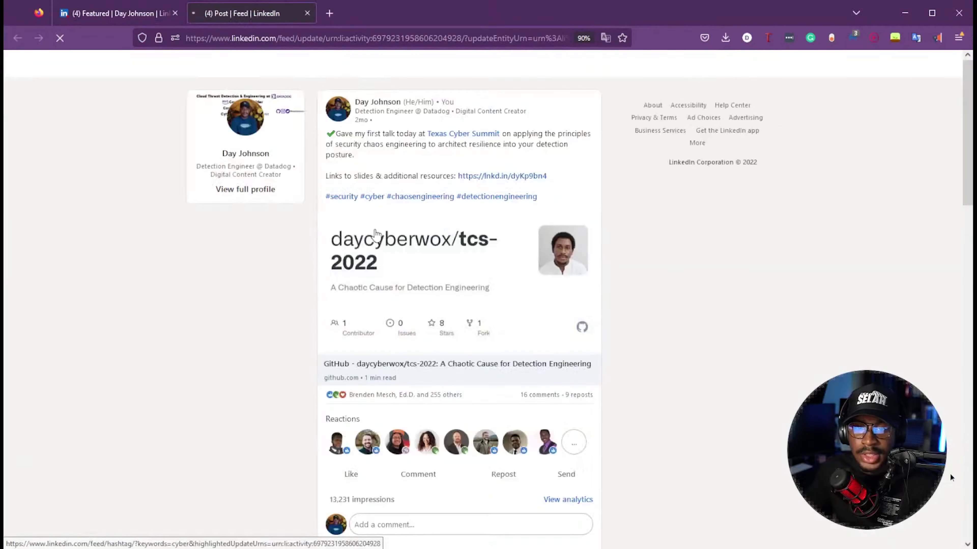
left_click(384, 283)
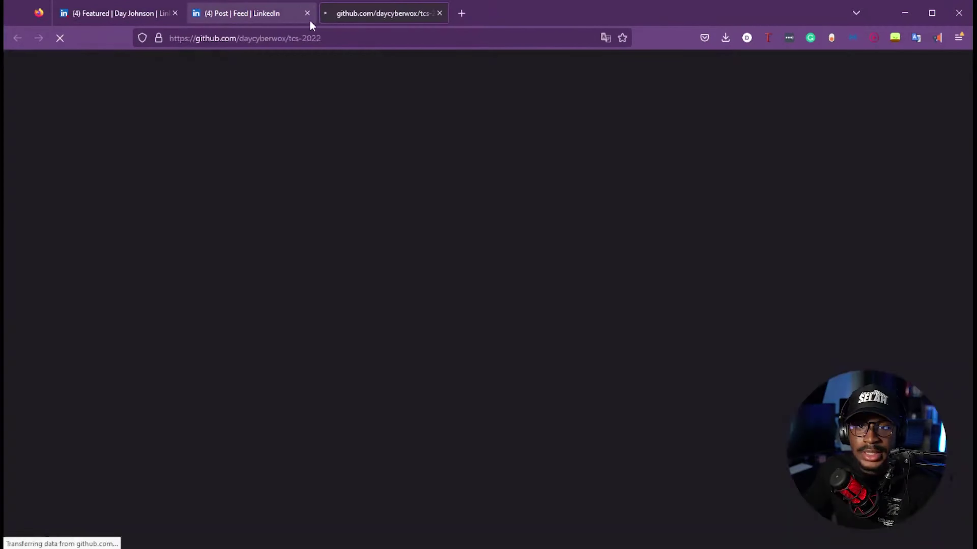
left_click(307, 13)
mouse_move(309, 72)
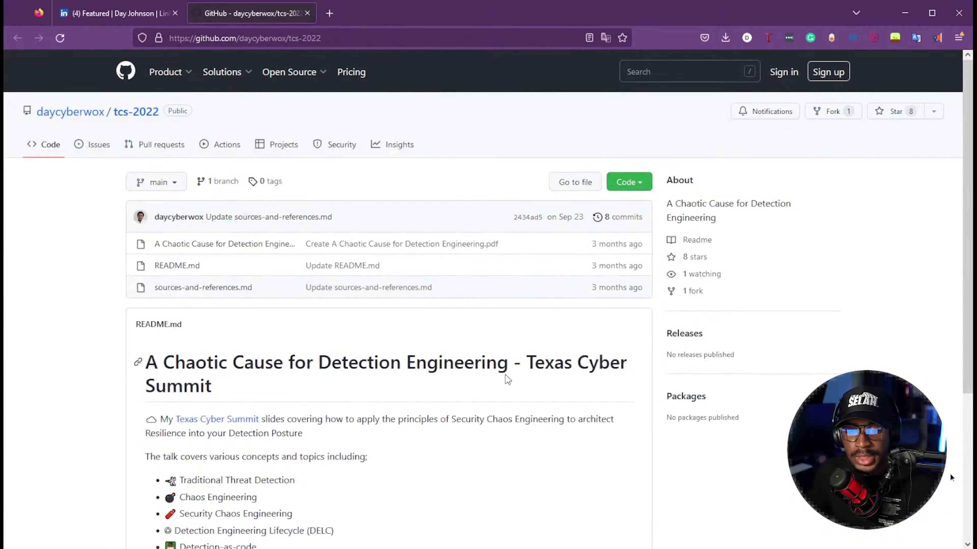
scroll(447, 362, "down", 2)
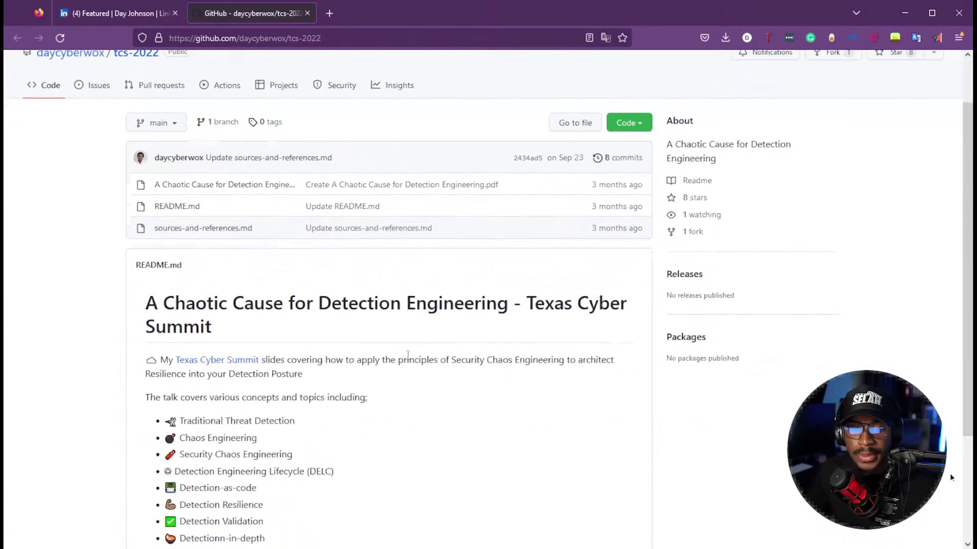
Return to the Featured list, scroll down, and open the Learn to Cloud post in a new tab
key("ctrl+shift+Tab")
scroll(405, 275, "down", 2)
scroll(407, 308, "down", 2)
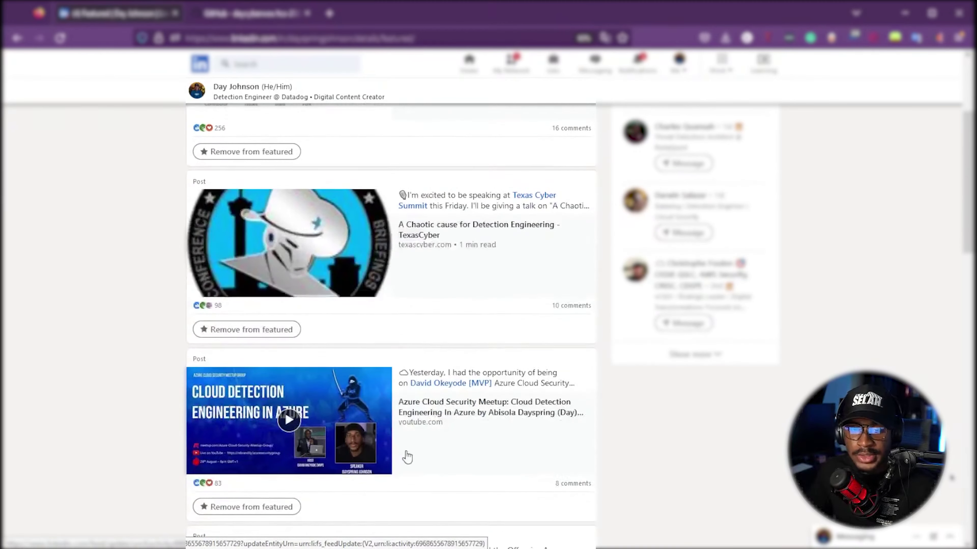
scroll(363, 430, "down", 3)
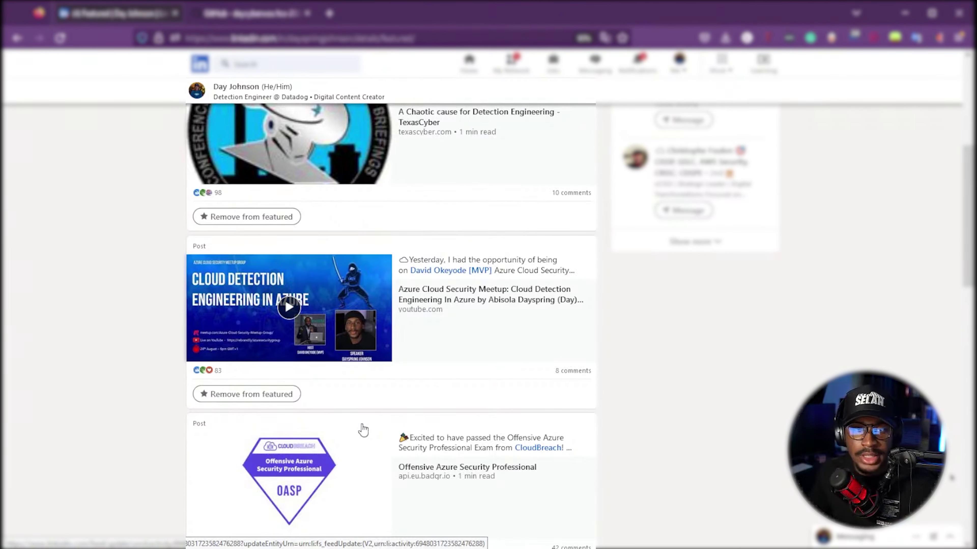
scroll(346, 423, "down", 3)
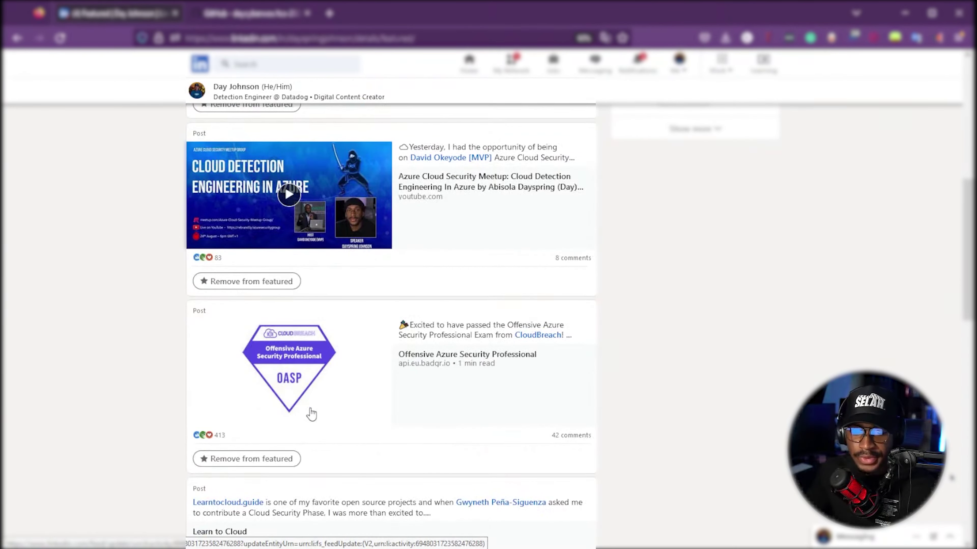
scroll(307, 414, "down", 3)
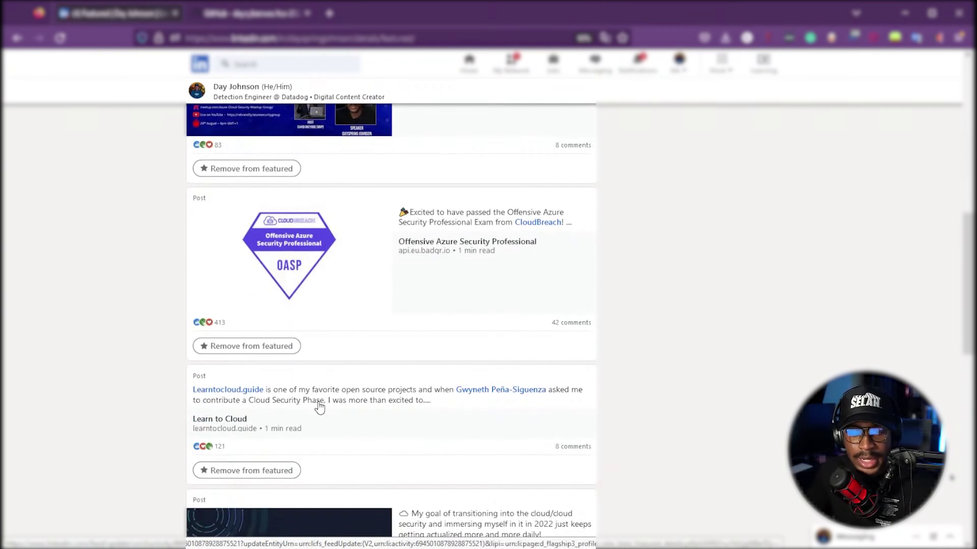
middle_click(326, 404)
Read the Learn to Cloud Phase 5: Cloud Security Fundamentals page, then return to the Featured tab
left_click(272, 15)
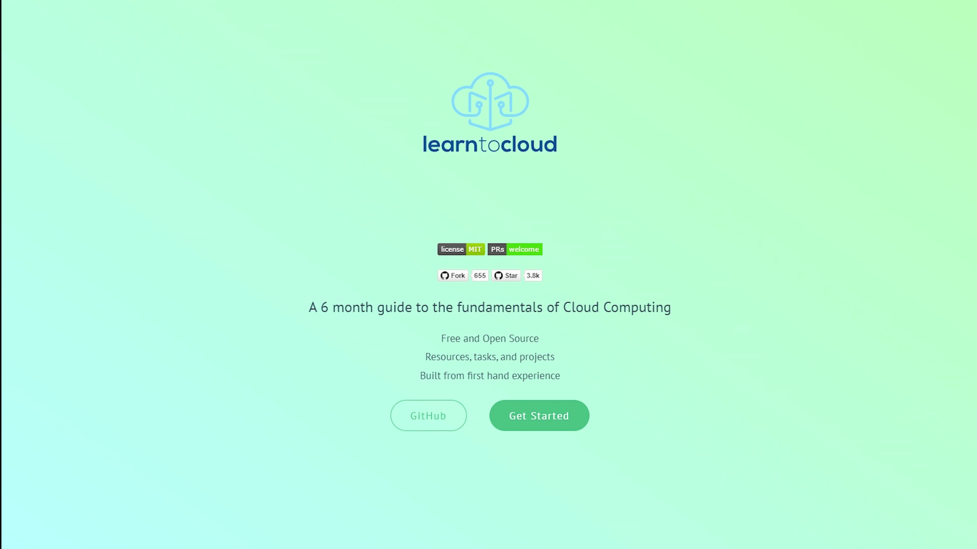
scroll(489, 275, "down", 15)
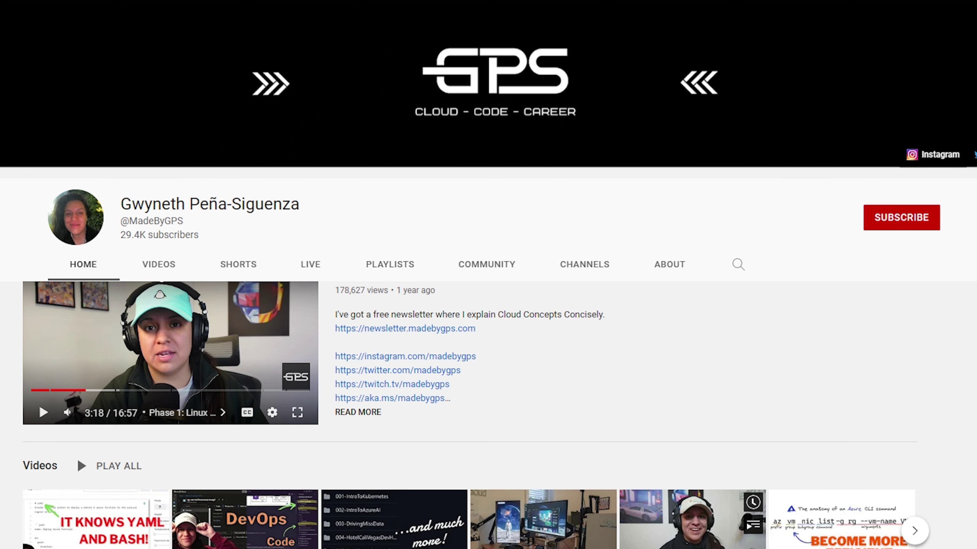
scroll(489, 274, "down", 12)
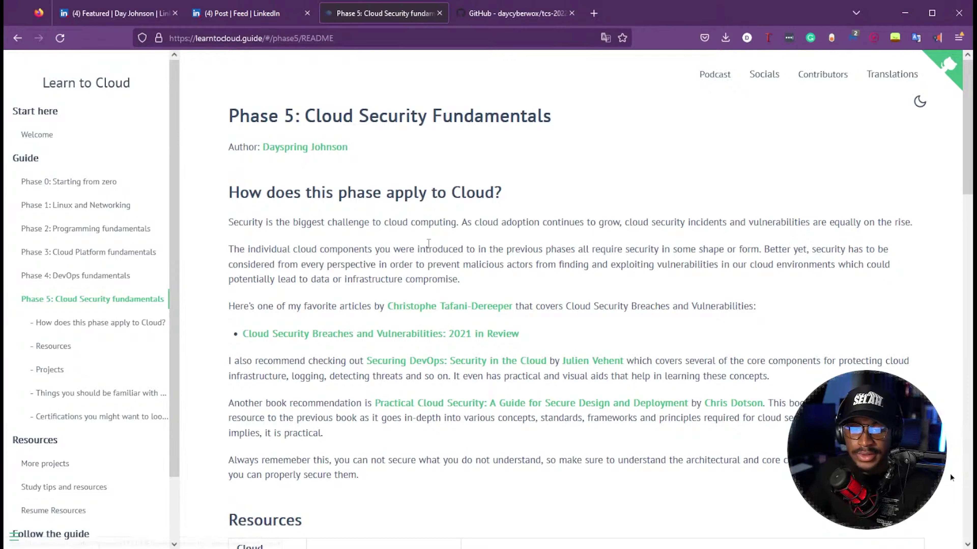
scroll(513, 256, "down", 3)
scroll(513, 256, "down", 7)
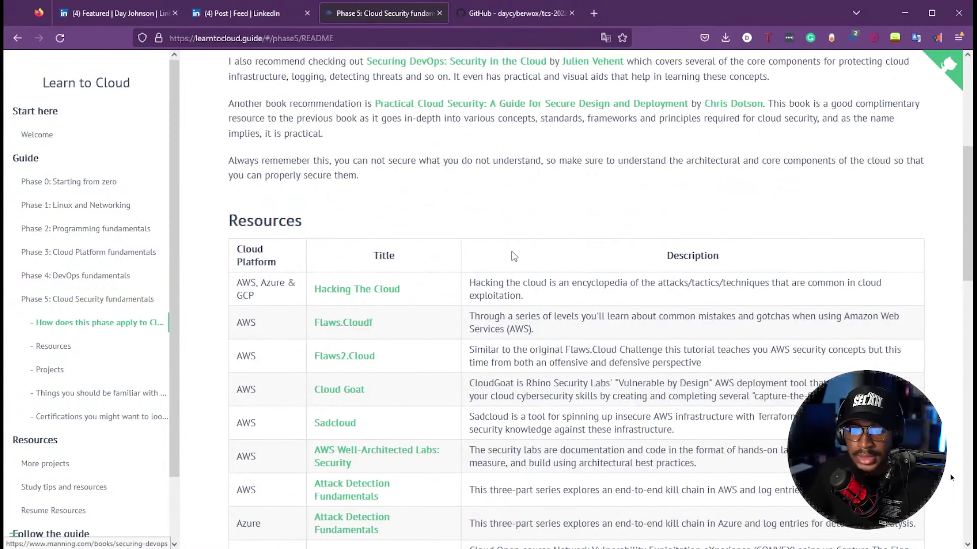
scroll(513, 255, "up", 9)
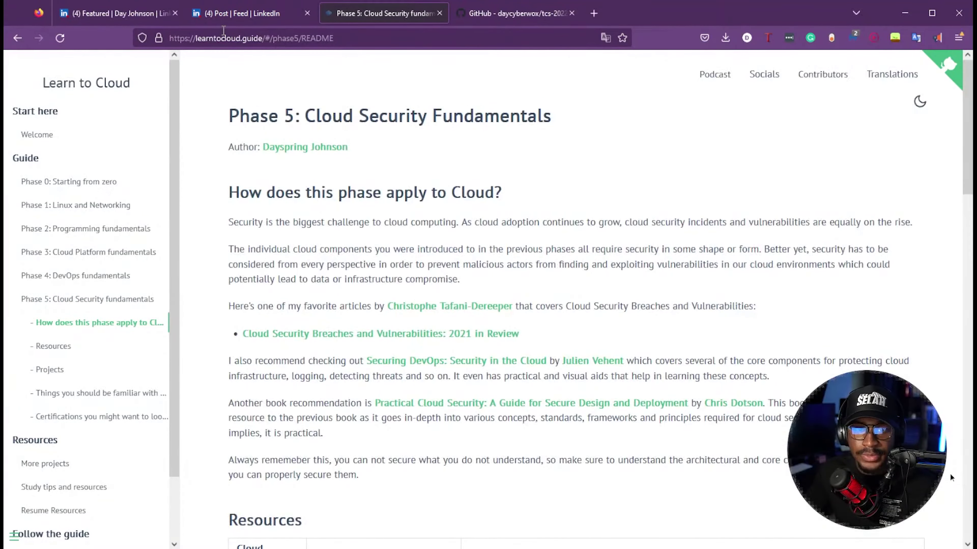
left_click(221, 19)
left_click(145, 13)
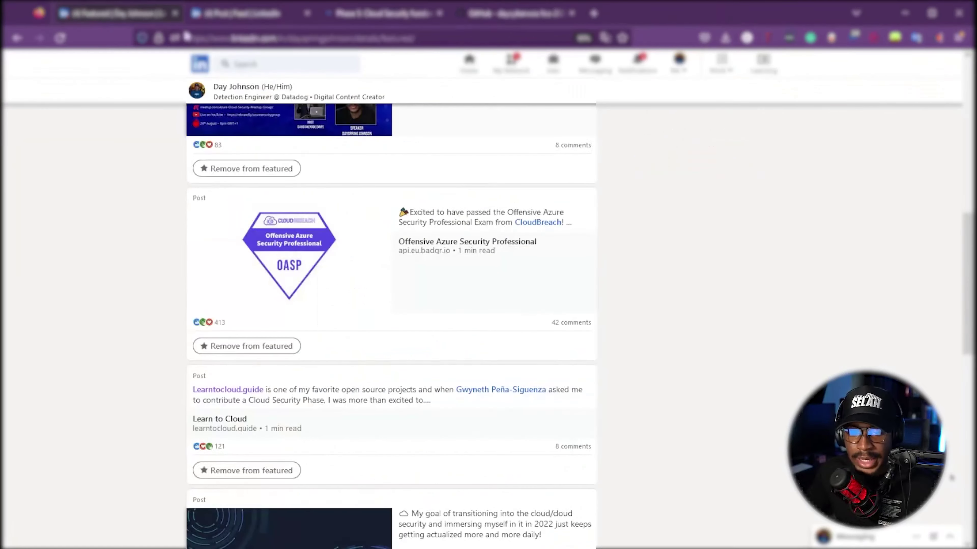
Scroll through the Featured items list, then go back to the main profile page
scroll(430, 239, "down", 5)
scroll(415, 405, "down", 2)
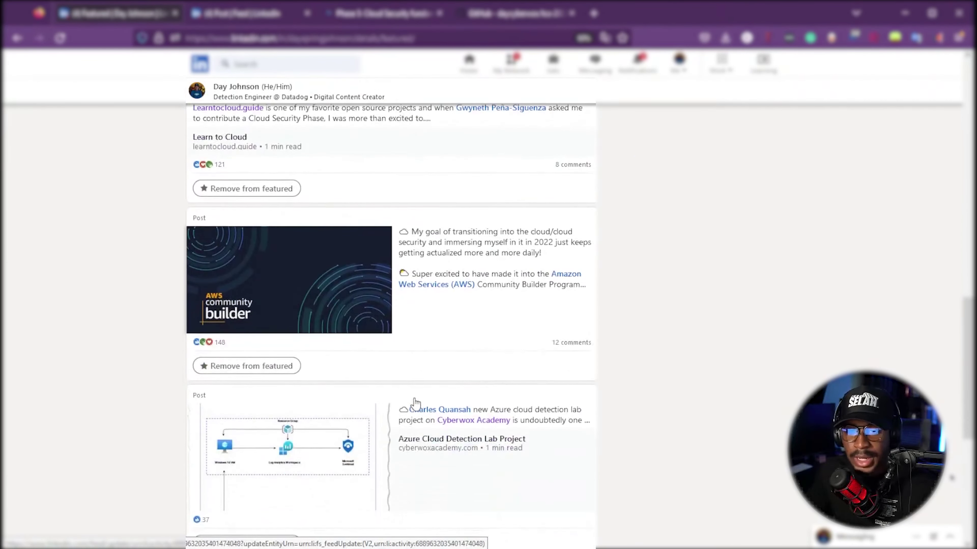
scroll(415, 402, "down", 4)
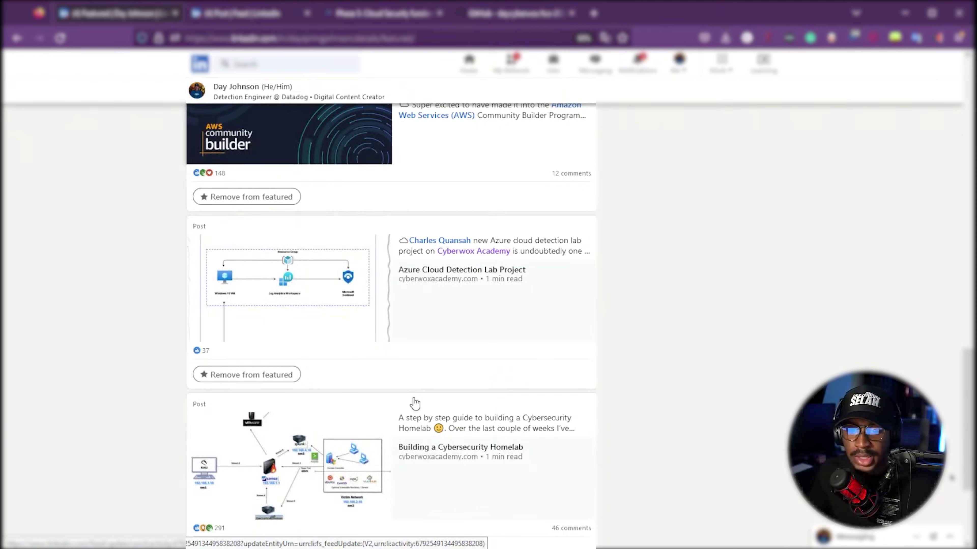
scroll(415, 403, "down", 2)
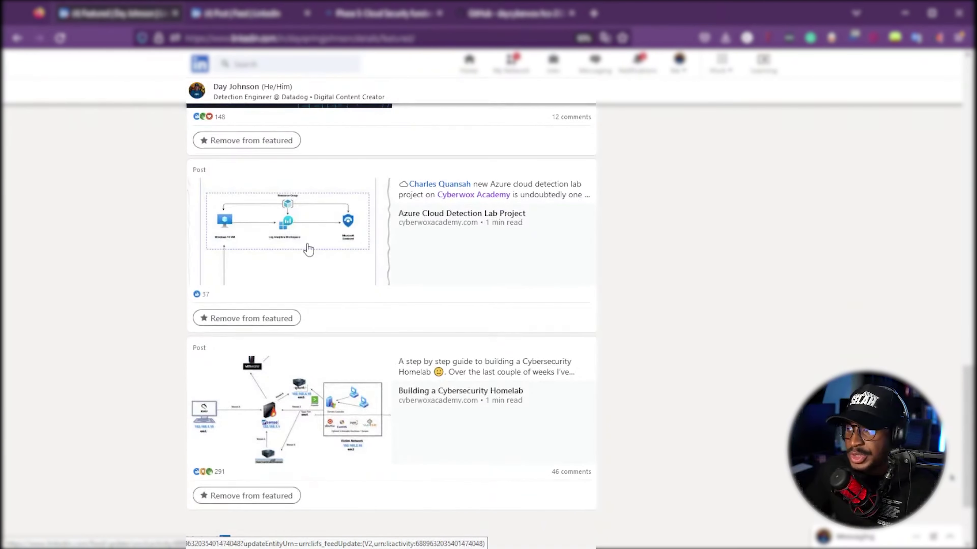
scroll(308, 249, "up", 8)
scroll(309, 249, "up", 3)
scroll(309, 249, "up", 15)
scroll(309, 249, "up", 7)
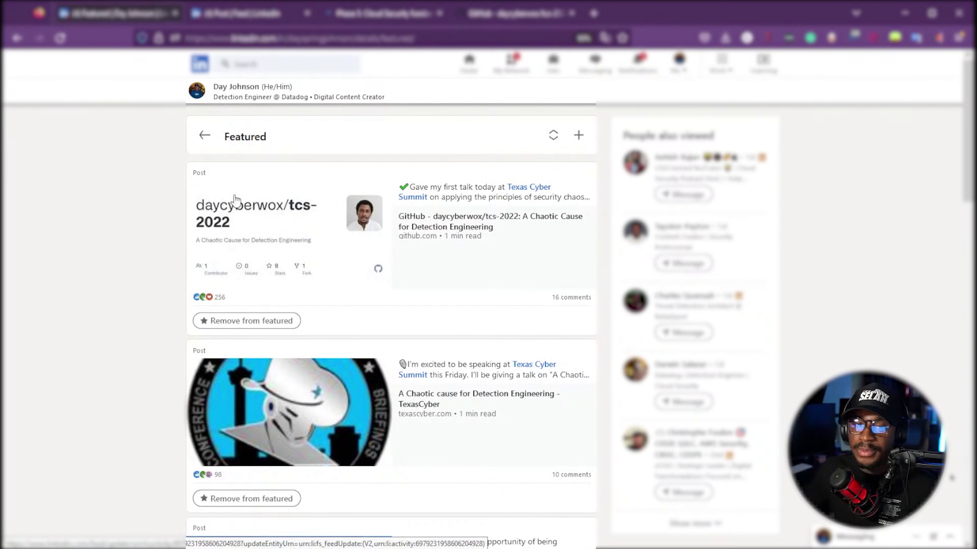
left_click(204, 135)
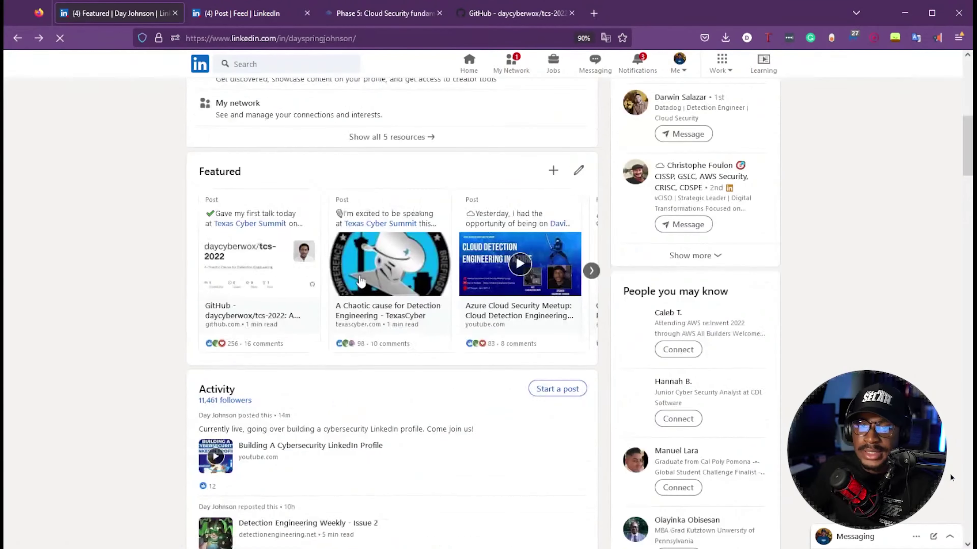
Scroll down to About and expand its full text with '…see more'
scroll(351, 288, "down", 5)
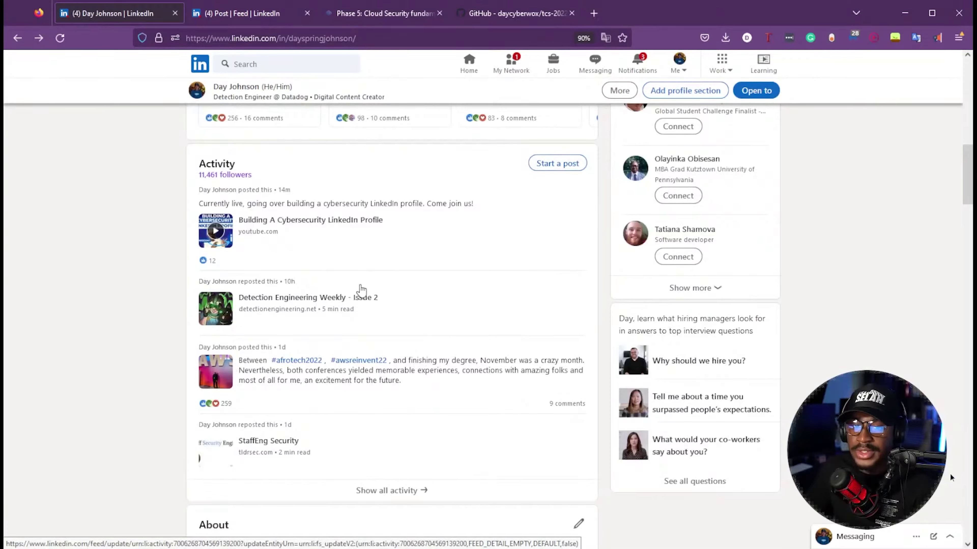
scroll(361, 290, "down", 2)
scroll(396, 255, "down", 1)
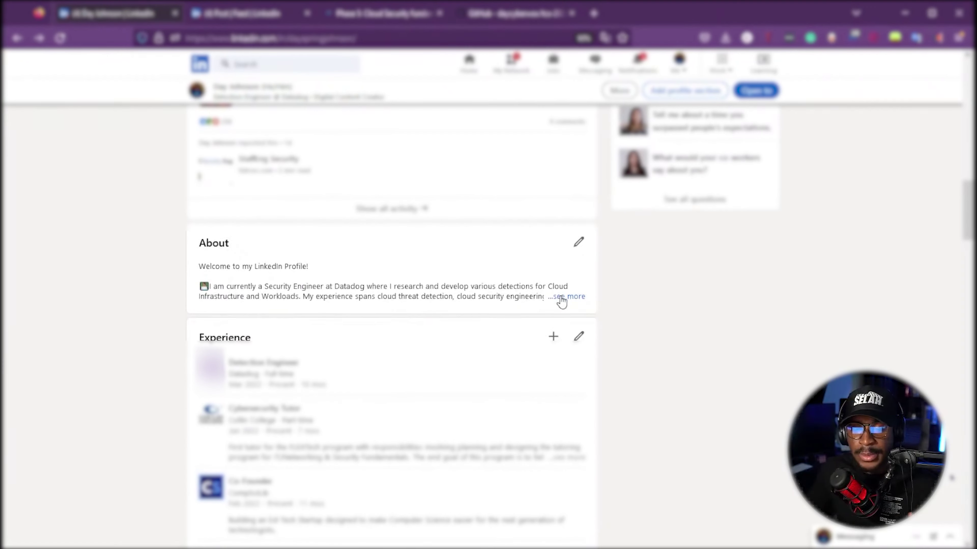
left_click(561, 299)
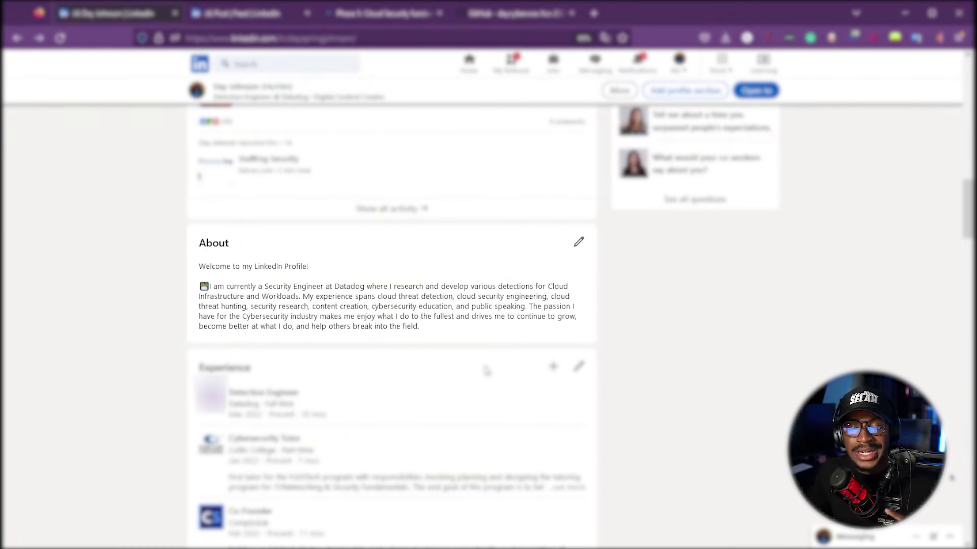
scroll(486, 371, "down", 1)
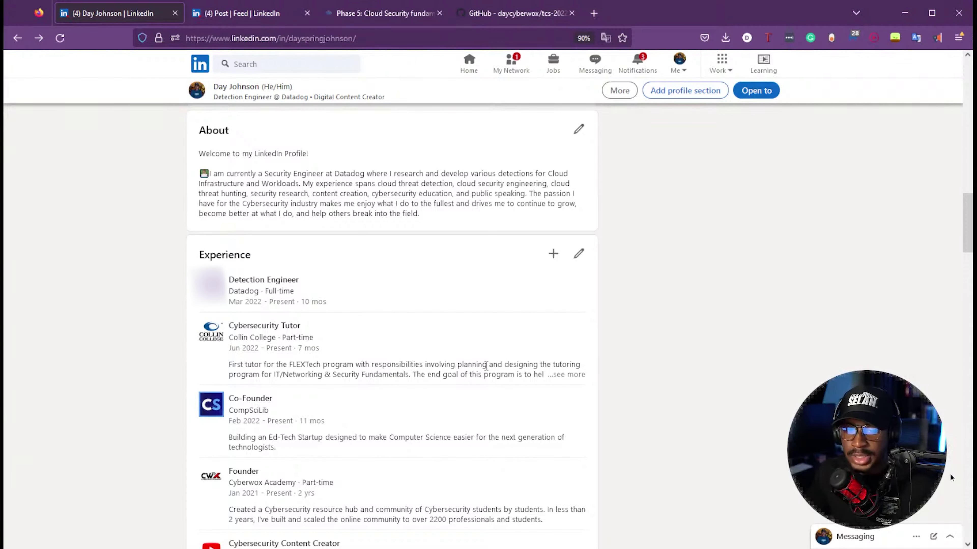
Expand the Collin College Cybersecurity Tutor entry, then open and scroll 'Show all 9 experiences'
scroll(950, 473, "down", 3)
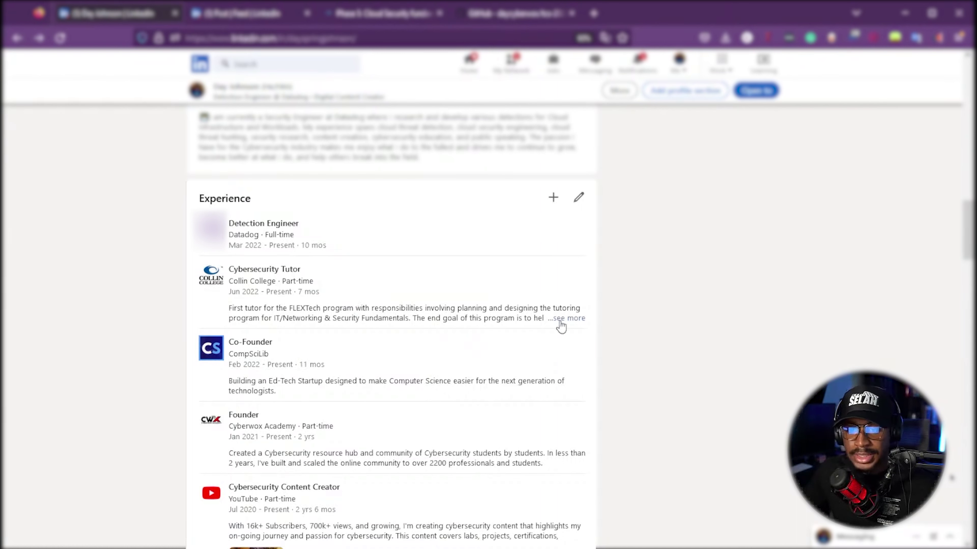
left_click(557, 318)
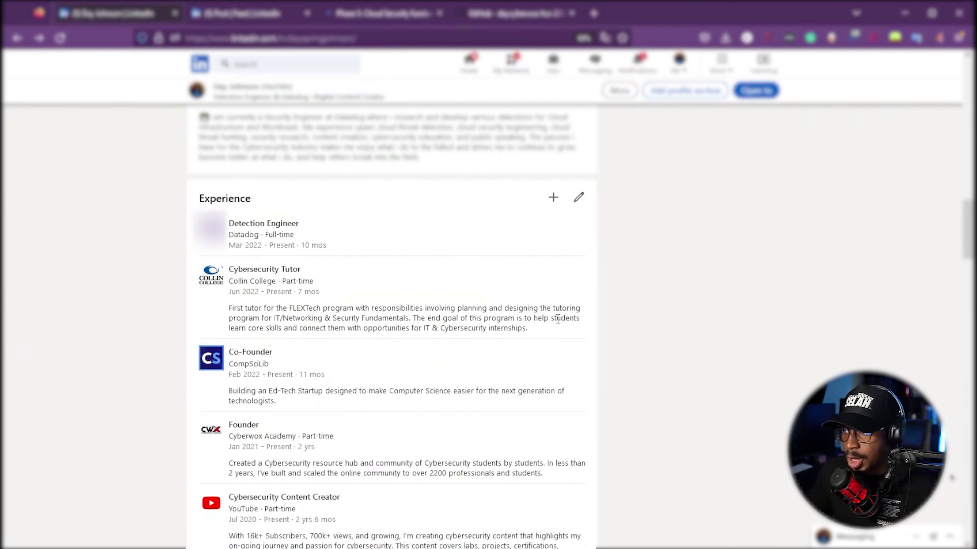
scroll(333, 349, "down", 1)
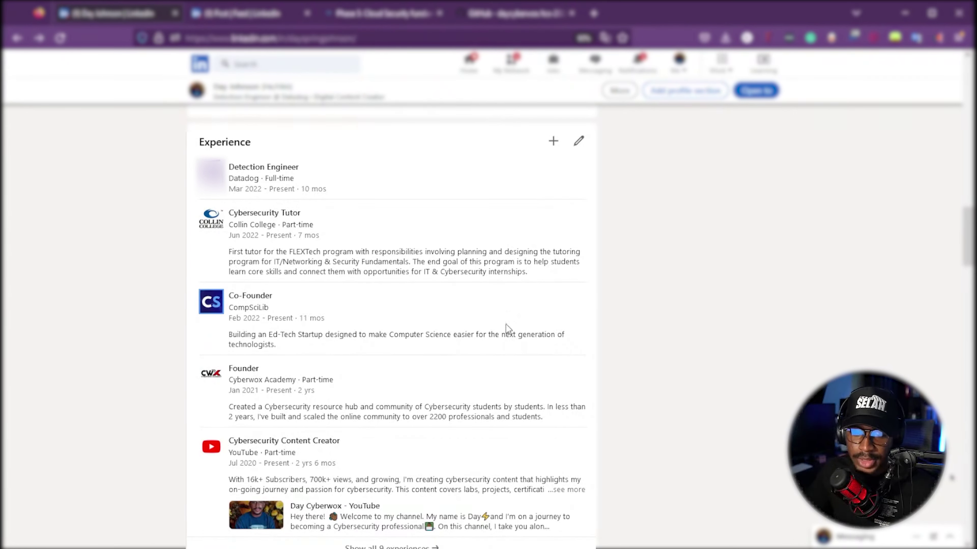
scroll(504, 343, "down", 2)
scroll(447, 339, "down", 2)
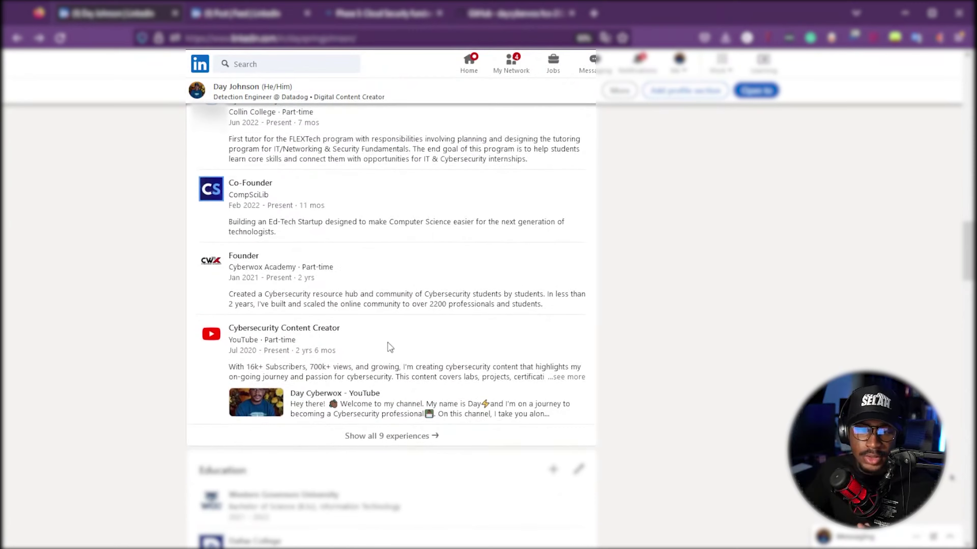
left_click(377, 446)
scroll(429, 323, "down", 10)
scroll(430, 328, "down", 4)
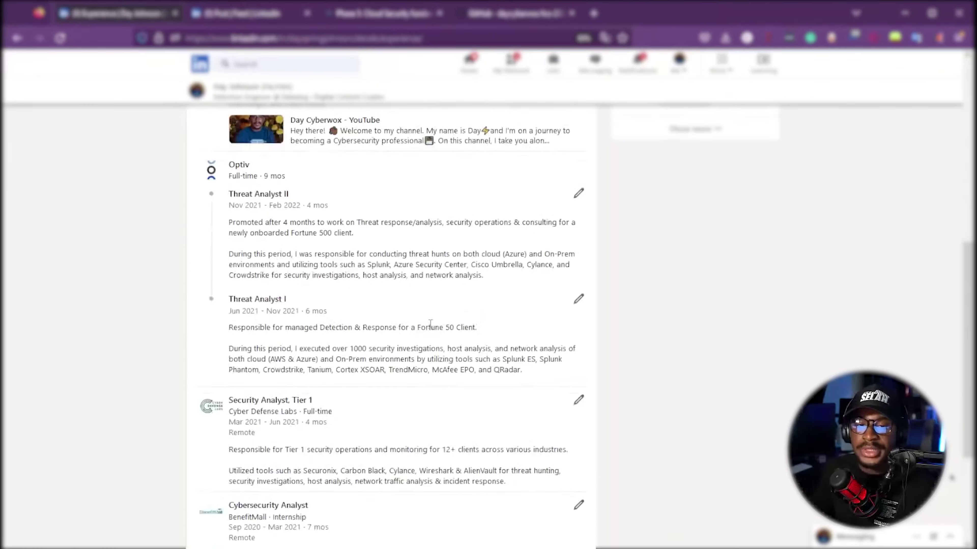
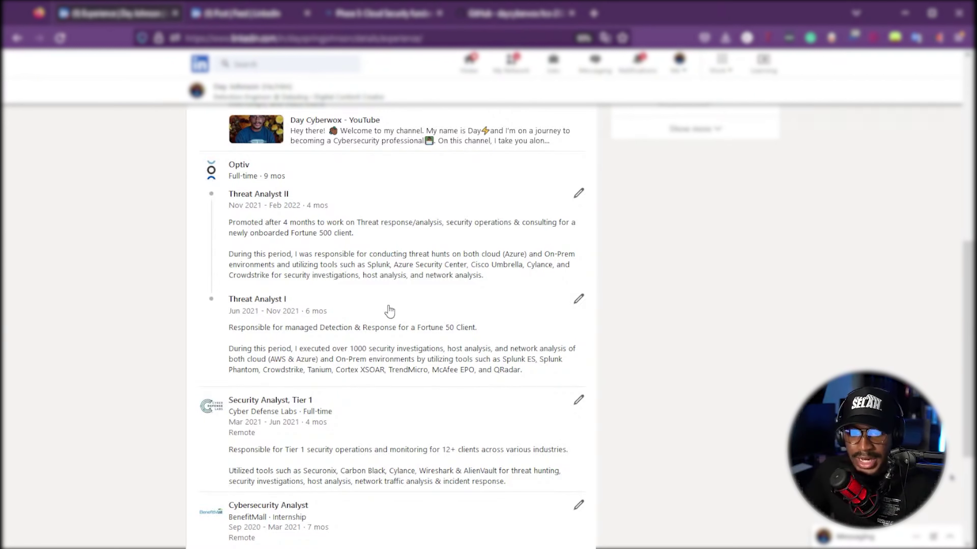
scroll(396, 300, "up", 1)
scroll(398, 295, "down", 1)
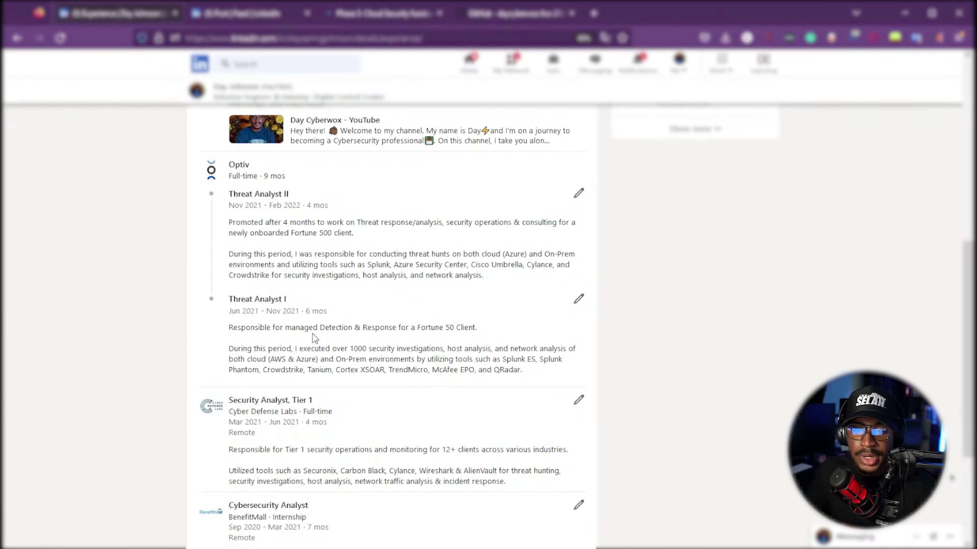
scroll(312, 334, "down", 1)
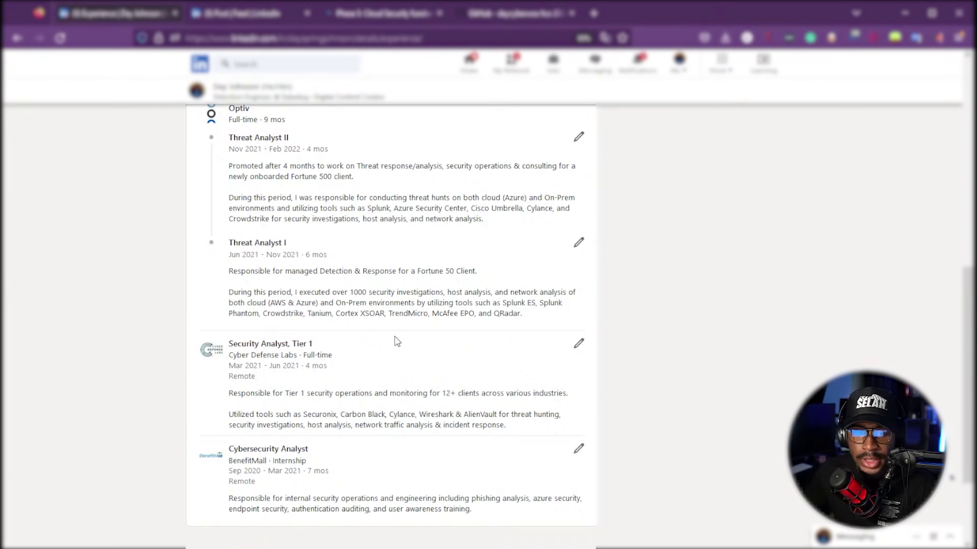
scroll(396, 342, "down", 3)
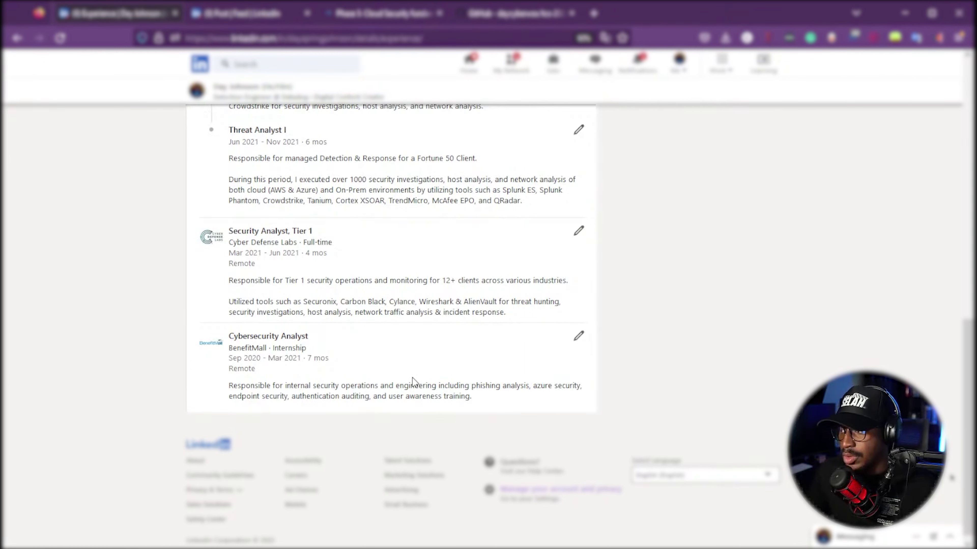
Return from the Experience list to the profile and scroll to Education (WGU, Dallas College, Collin College)
scroll(484, 406, "up", 3)
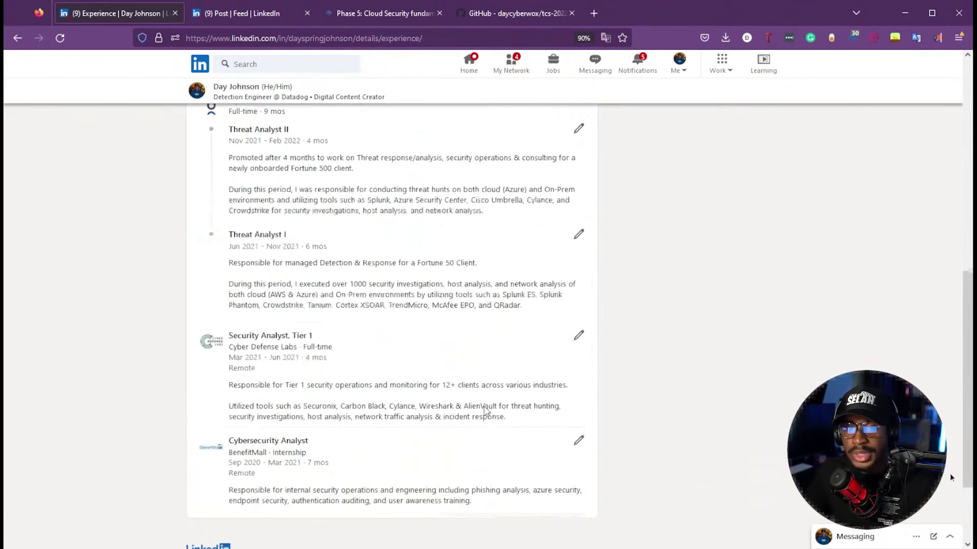
scroll(484, 410, "up", 10)
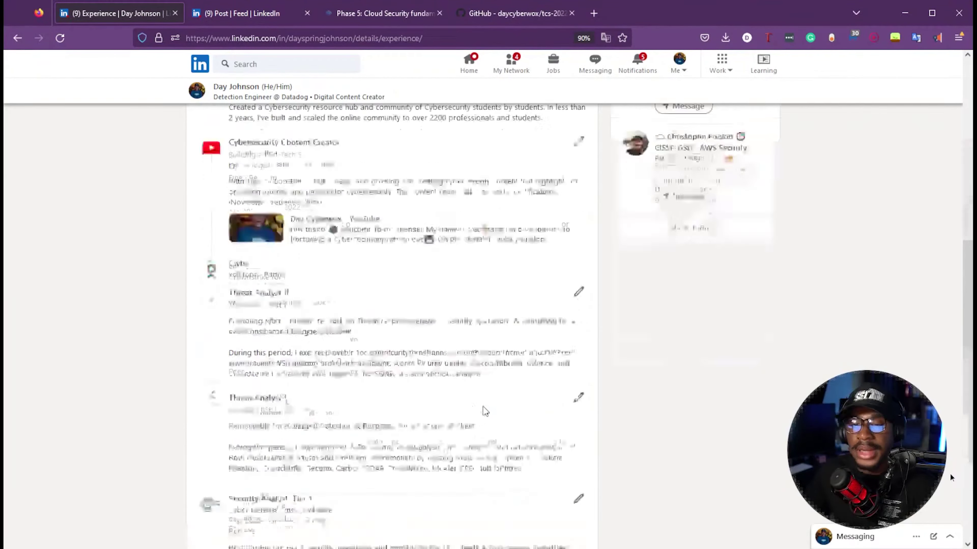
left_click(202, 135)
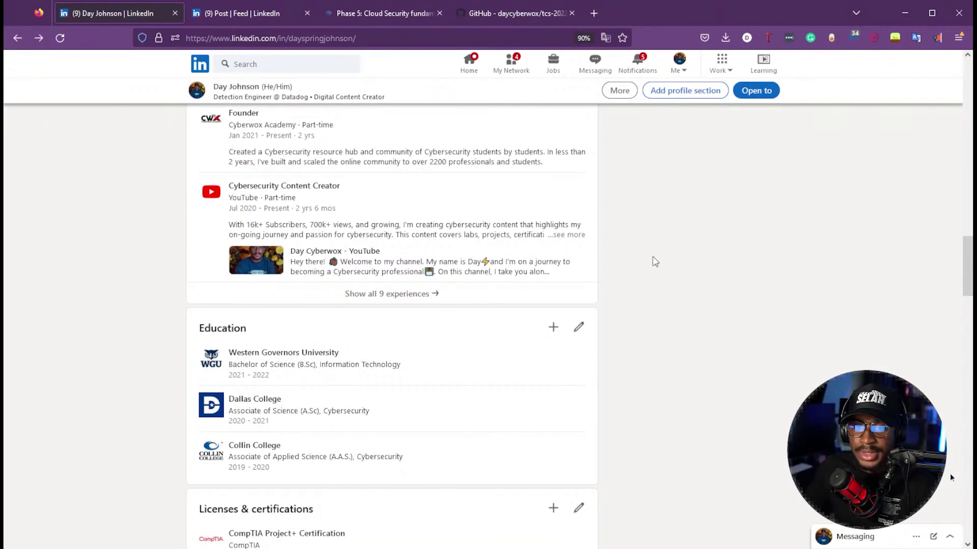
scroll(653, 256, "up", 5)
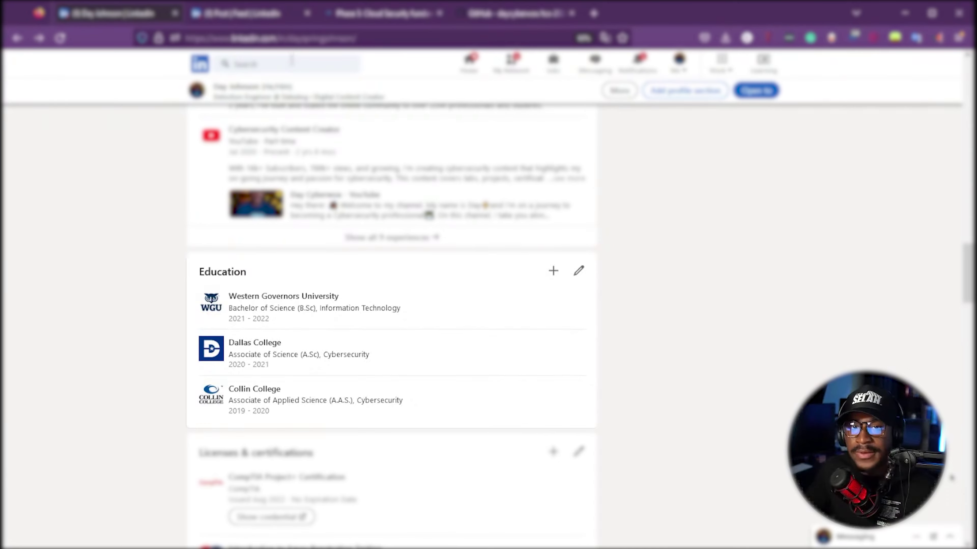
Open the home feed in a new tab and search 'aws', choosing the Amazon Web Services suggestion
left_click(289, 64)
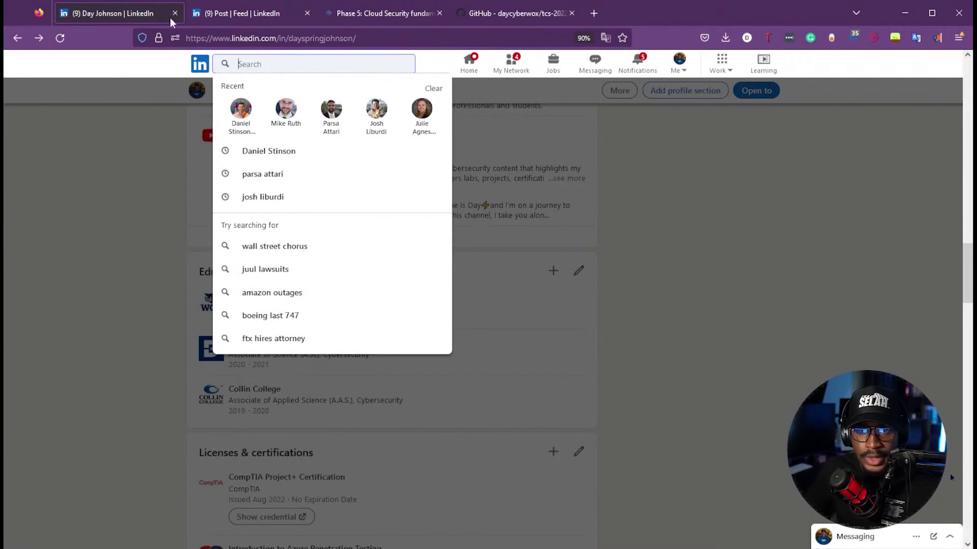
middle_click(199, 64)
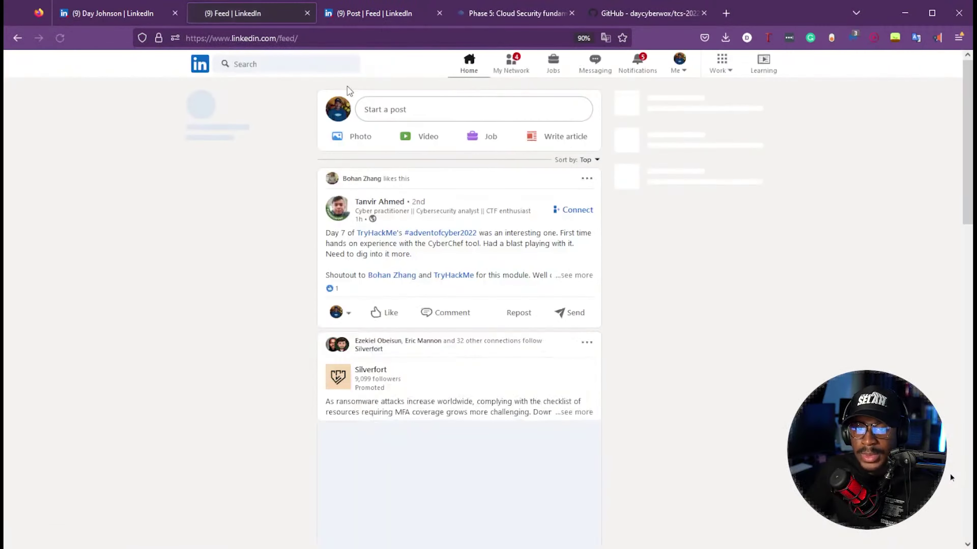
left_click(338, 63)
type("aws")
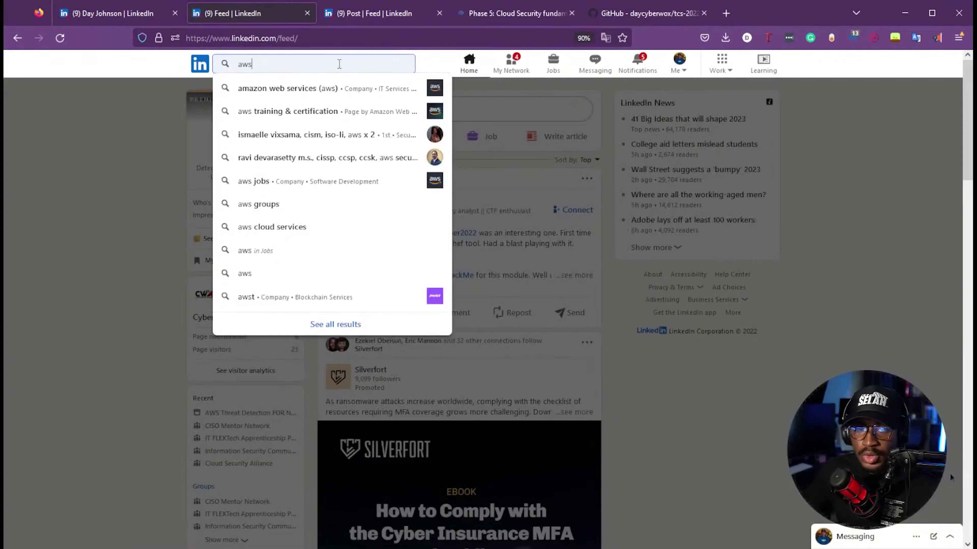
left_click(332, 95)
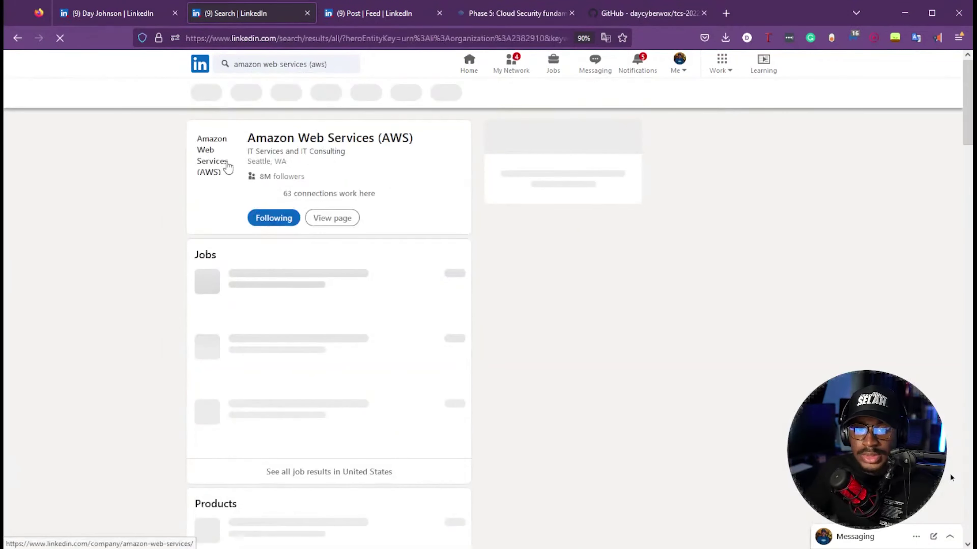
Go to the AWS company page's People list and open an AWS red-team engineer's profile
left_click(207, 162)
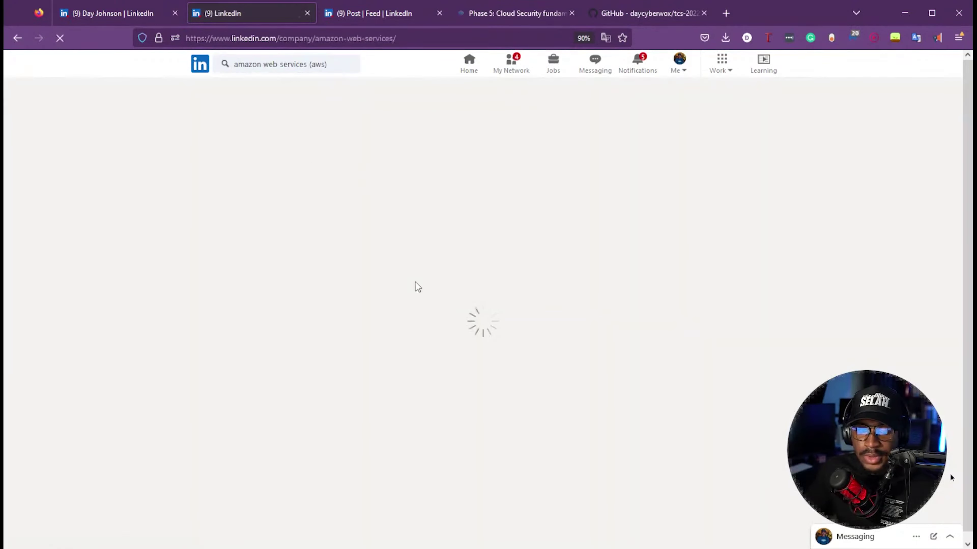
scroll(323, 242, "down", 2)
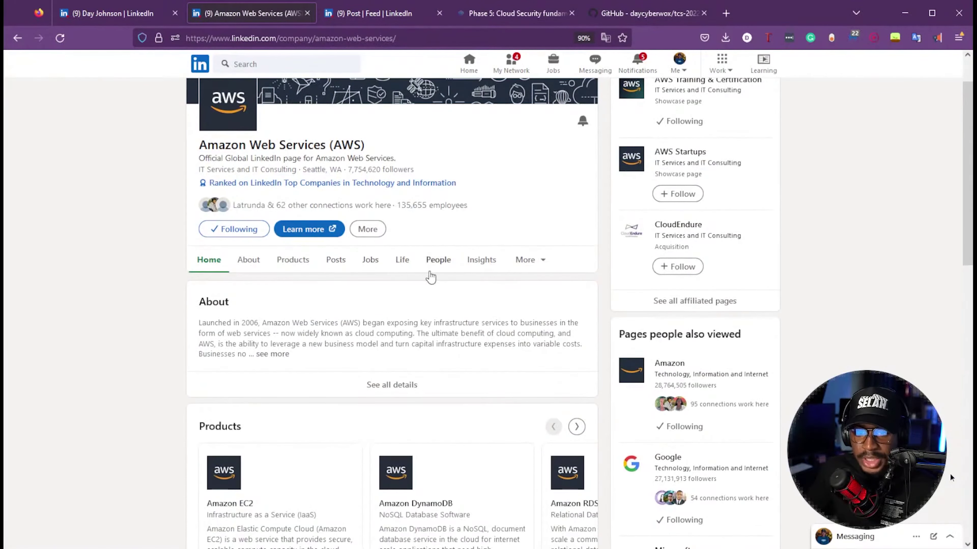
left_click(431, 273)
scroll(337, 302, "down", 8)
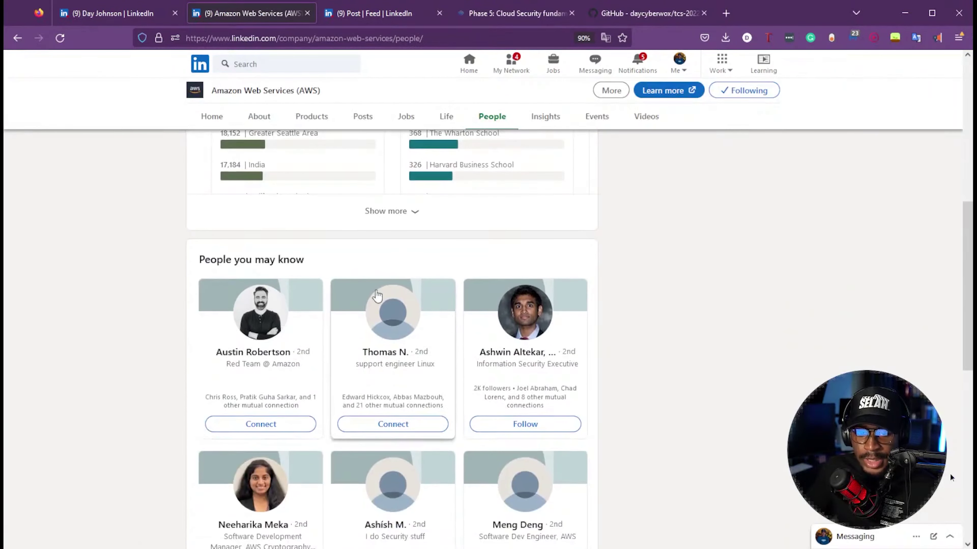
scroll(292, 350, "up", 10)
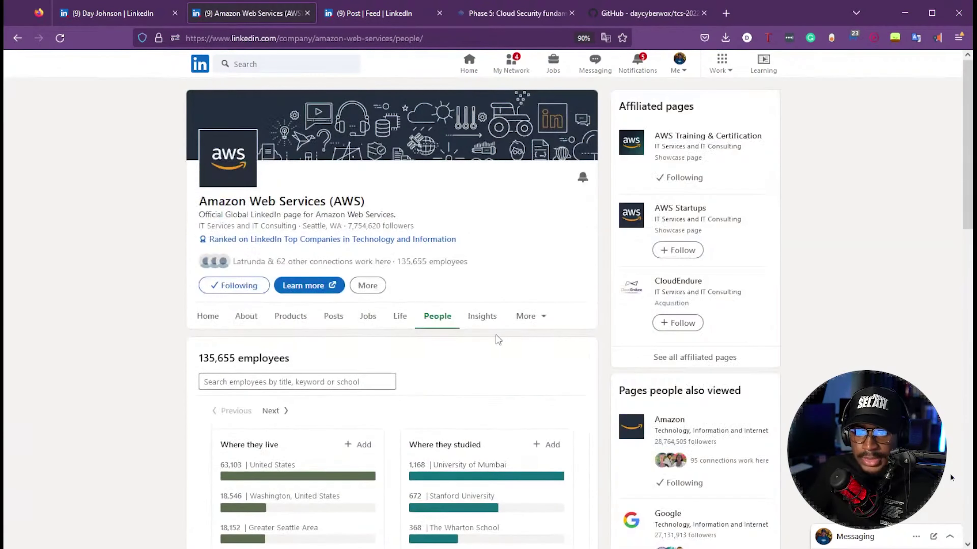
scroll(517, 379, "down", 10)
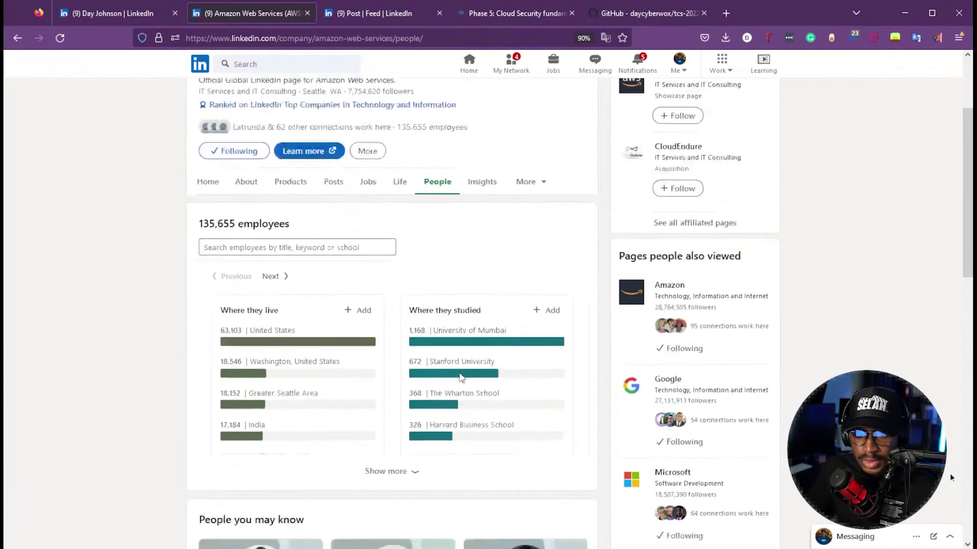
scroll(385, 304, "up", 5)
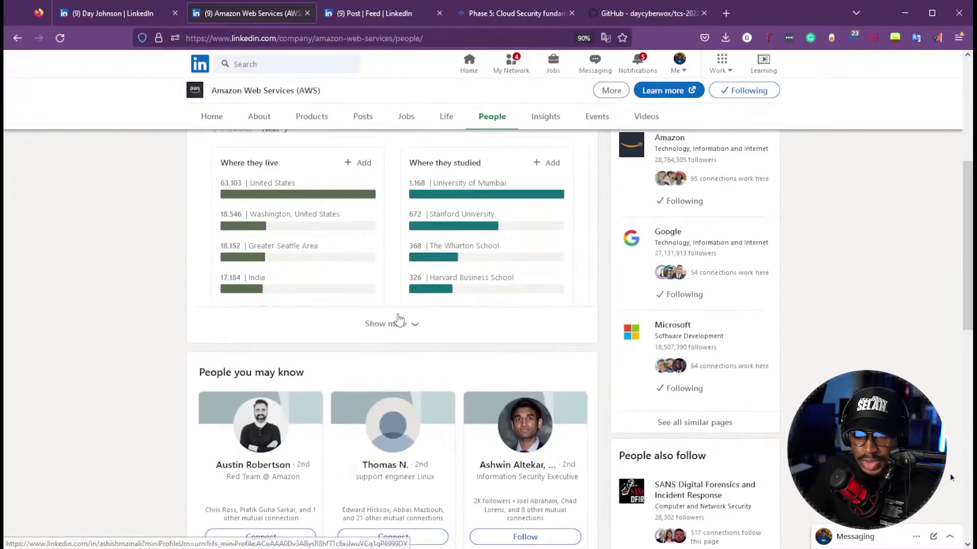
left_click(253, 351)
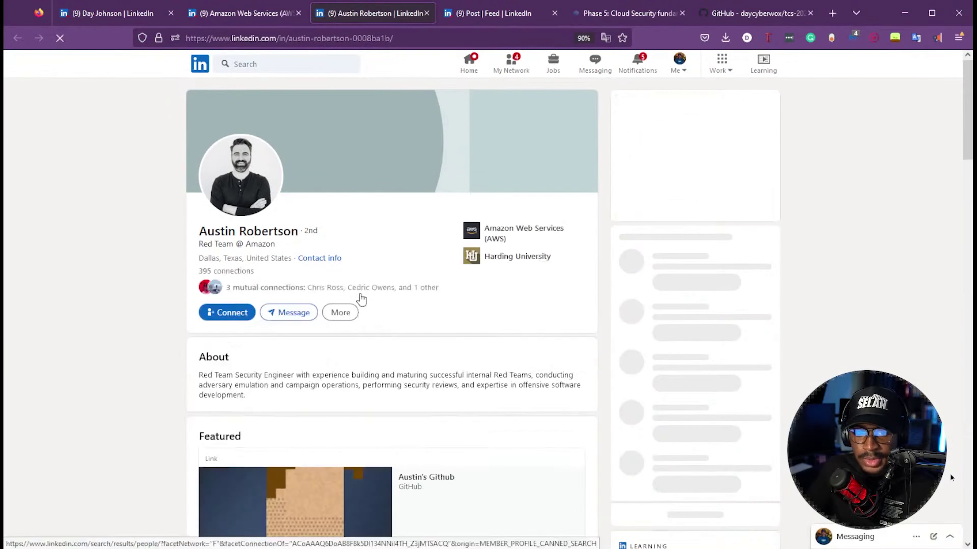
Search 'aws wgu' and open an AWS Cloud Support Engineer WGU alumnus's profile in a new tab
left_click(427, 13)
left_click(254, 64)
type("a")
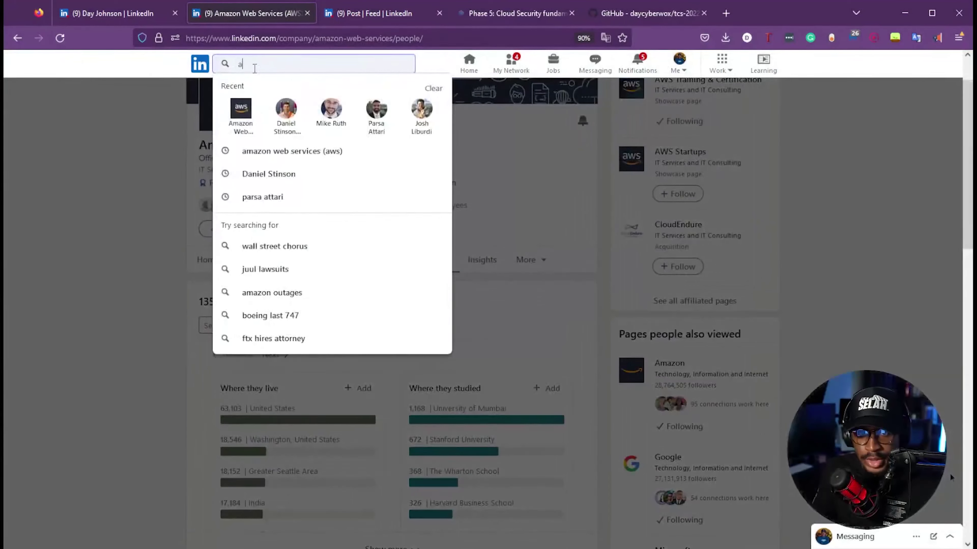
type("ws wgu")
key("Return")
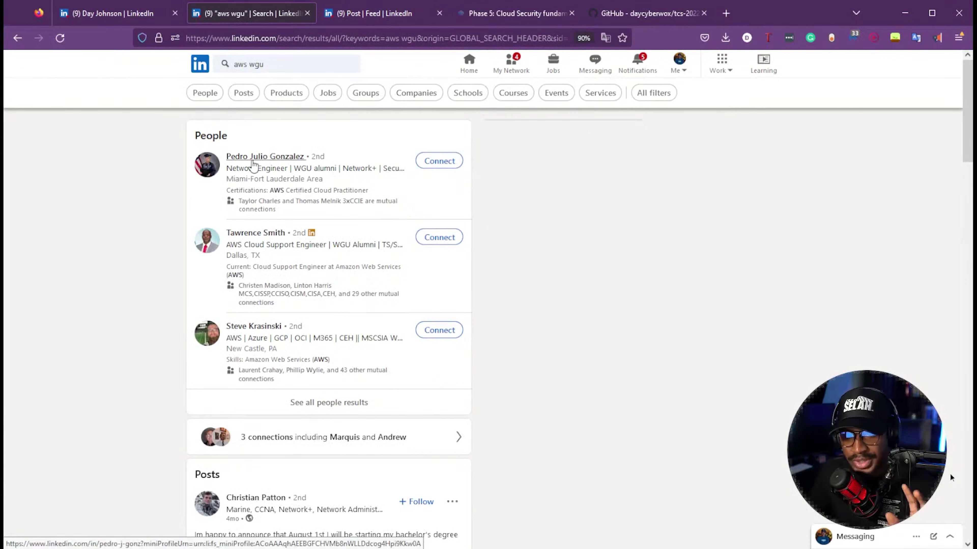
middle_click(257, 242)
left_click(351, 18)
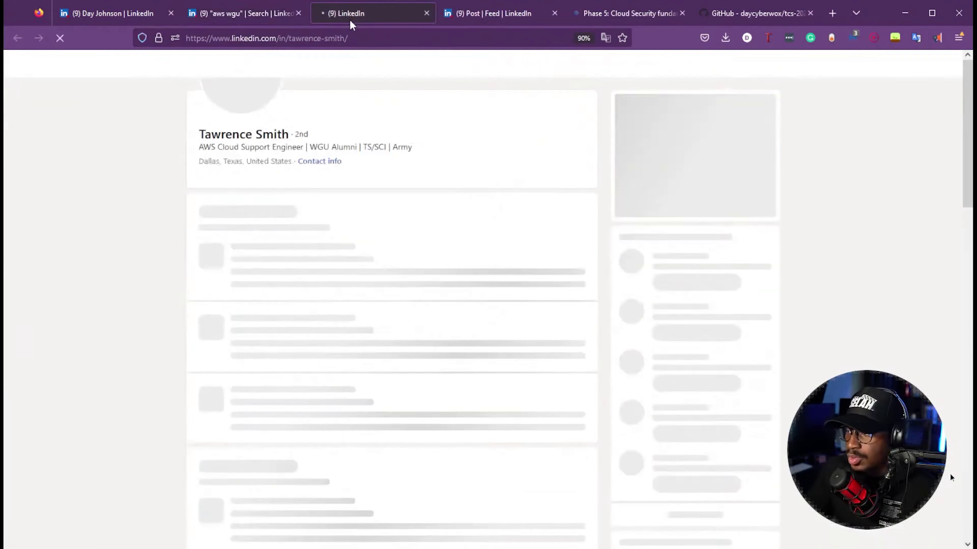
scroll(331, 282, "down", 2)
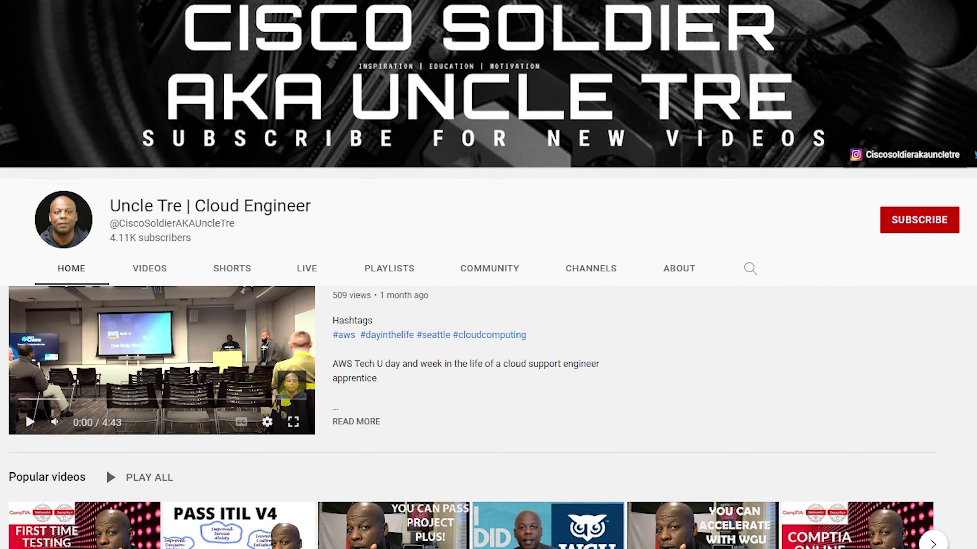
scroll(489, 275, "down", 15)
scroll(488, 275, "down", 6)
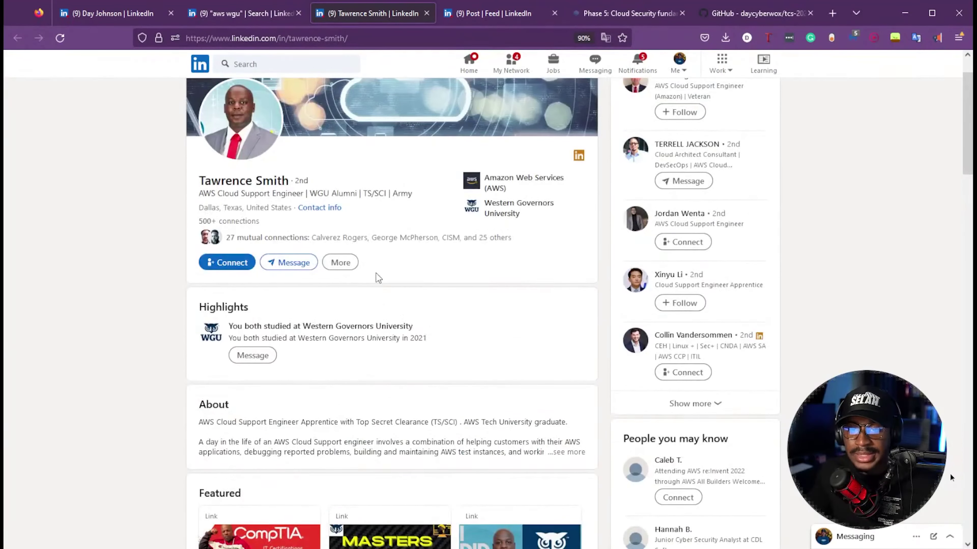
scroll(378, 277, "up", 2)
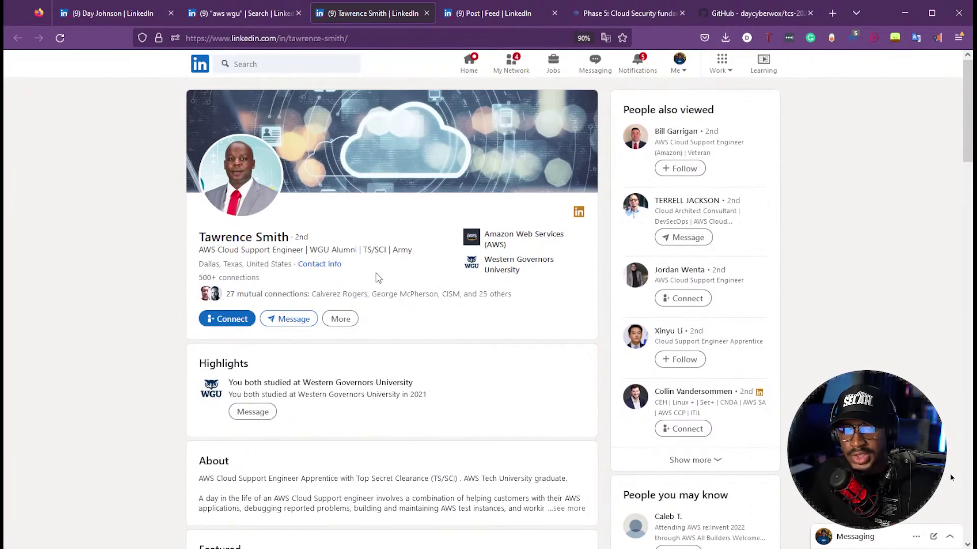
scroll(378, 278, "down", 2)
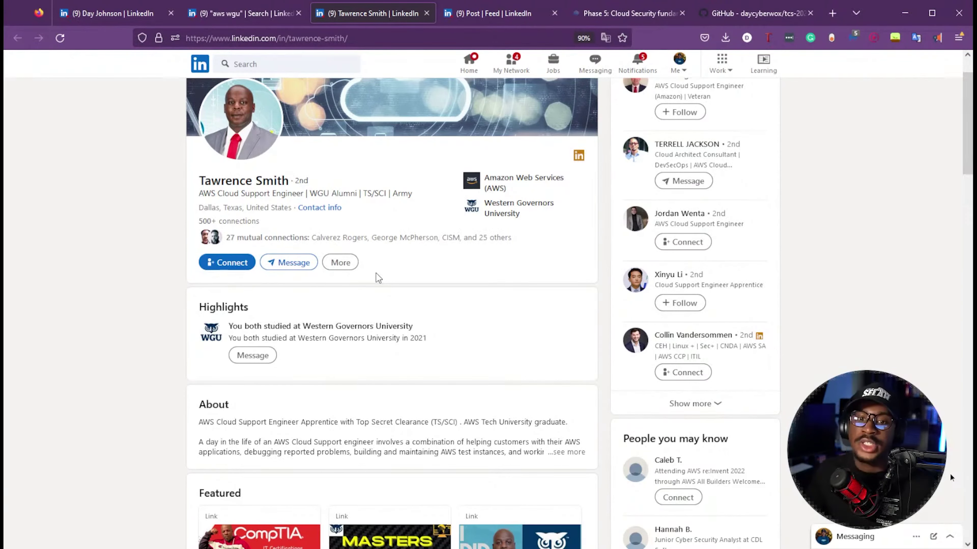
Return to the main profile tab and scroll down to Licenses & certifications
left_click(236, 14)
left_click(110, 14)
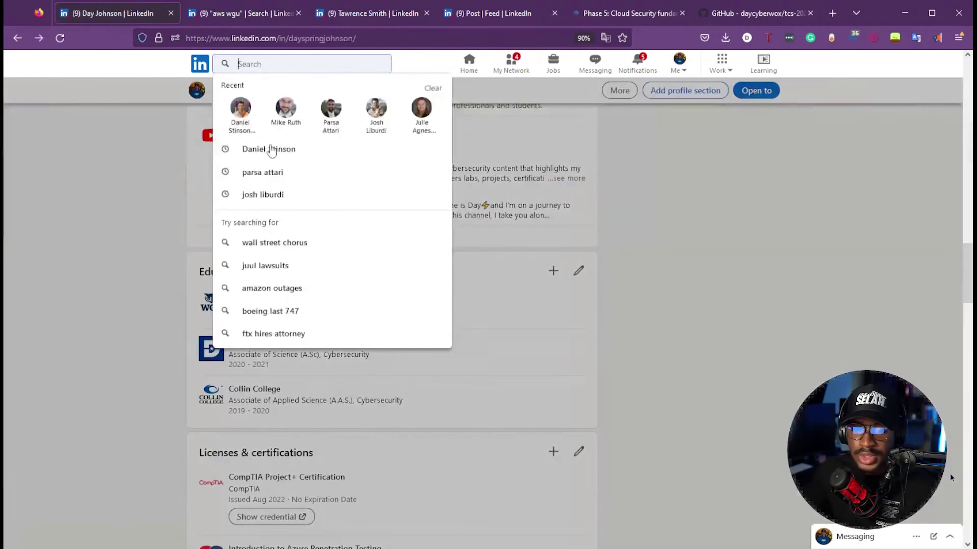
left_click(688, 392)
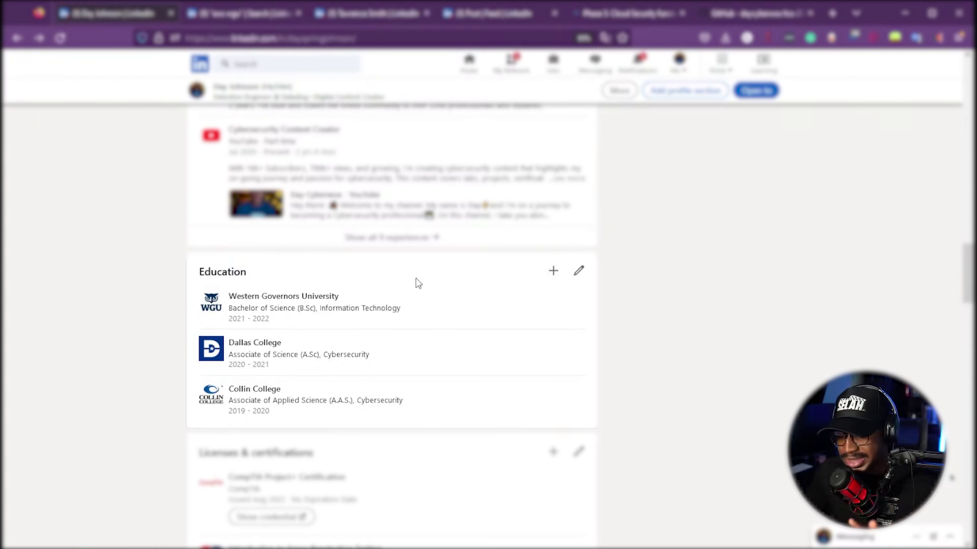
scroll(404, 332, "down", 3)
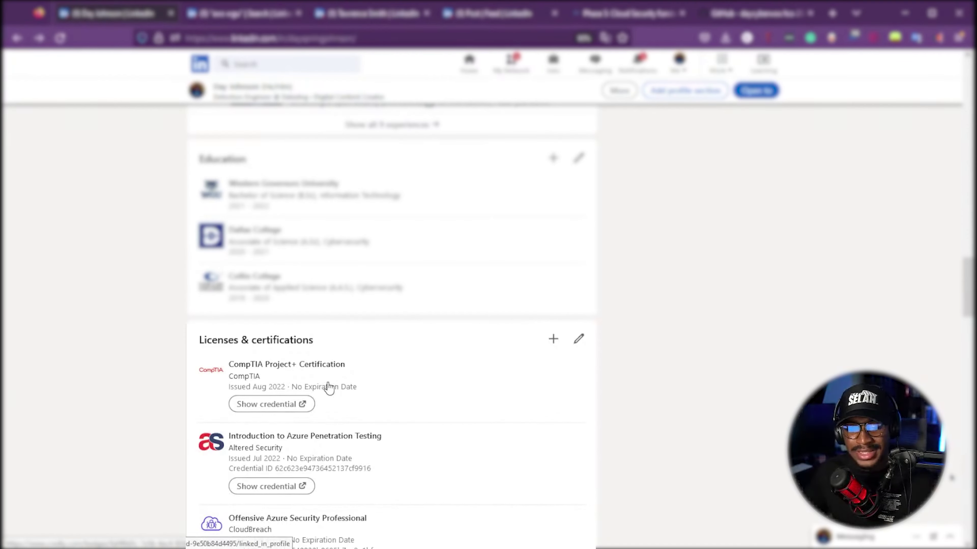
scroll(329, 388, "down", 3)
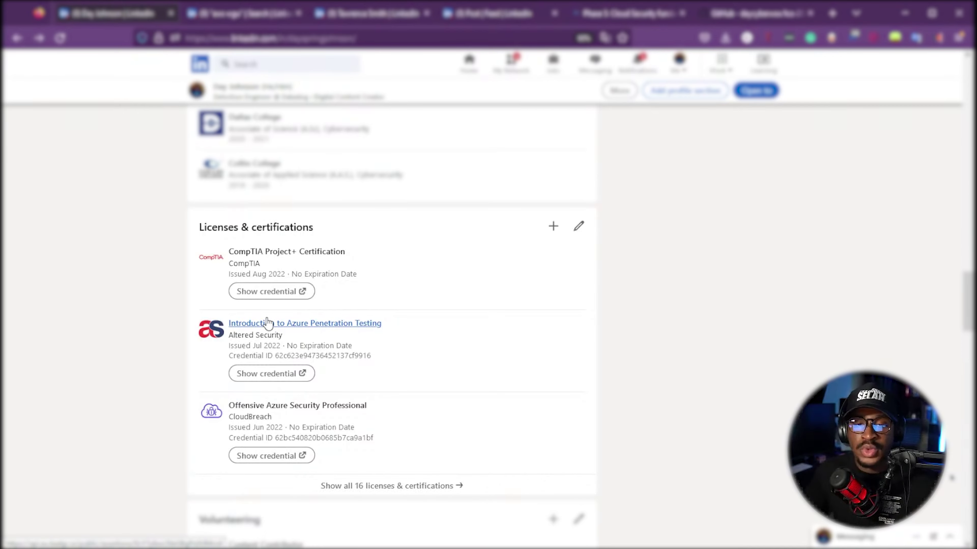
View the CompTIA Project+ badge on Credly, then close it and continue to the Volunteering entries
left_click(277, 293)
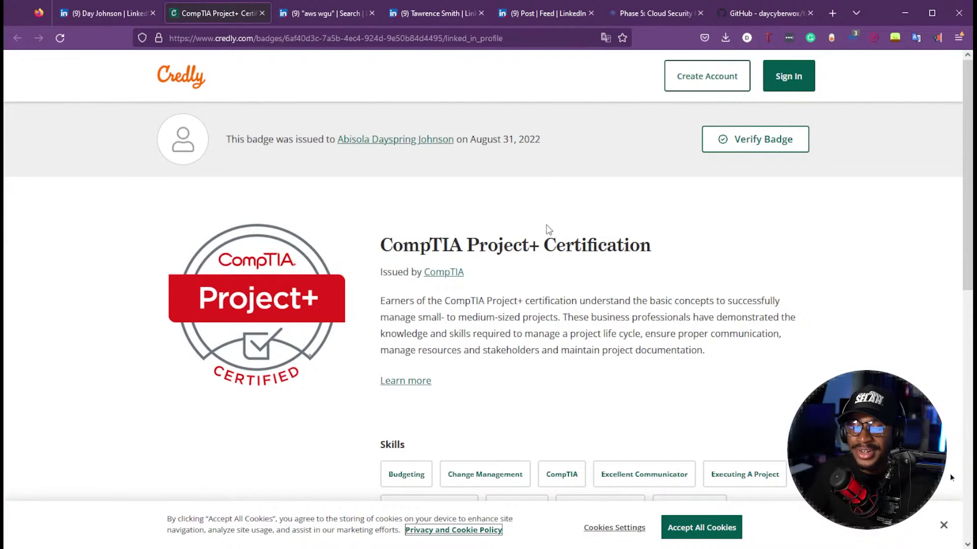
left_click(581, 294)
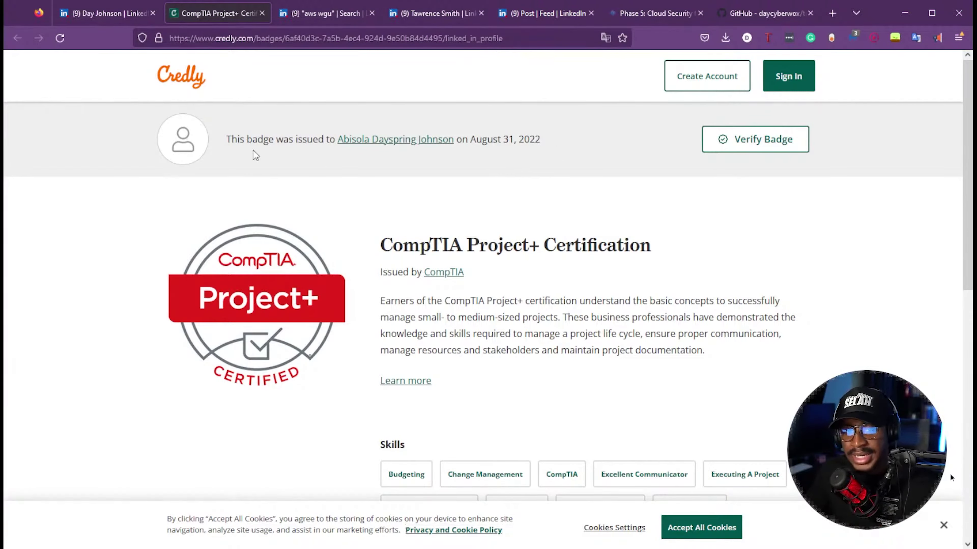
left_click(262, 13)
scroll(497, 292, "down", 6)
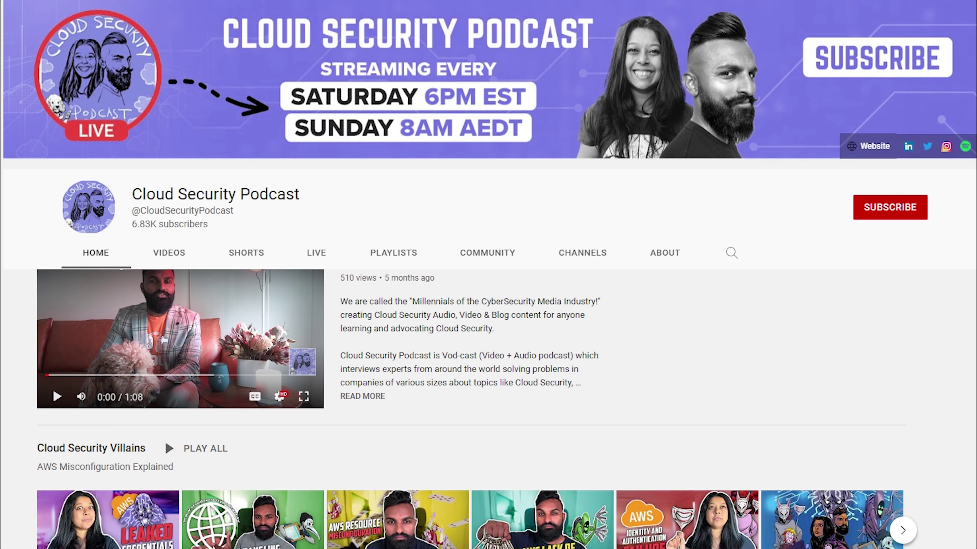
Scroll through the Cloud Security Podcast YouTube channel page
scroll(488, 274, "down", 15)
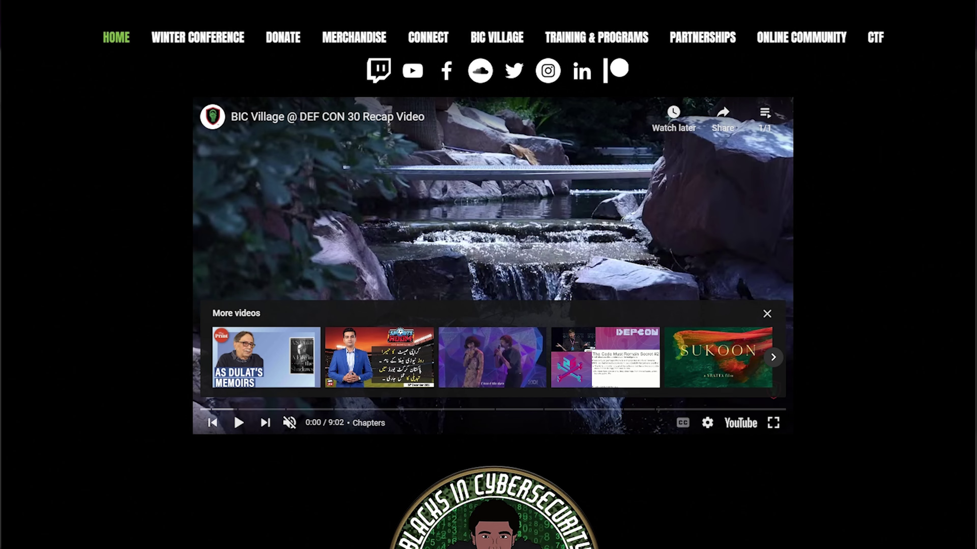
Scroll down the Blacks In Cybersecurity home page
scroll(492, 274, "down", 15)
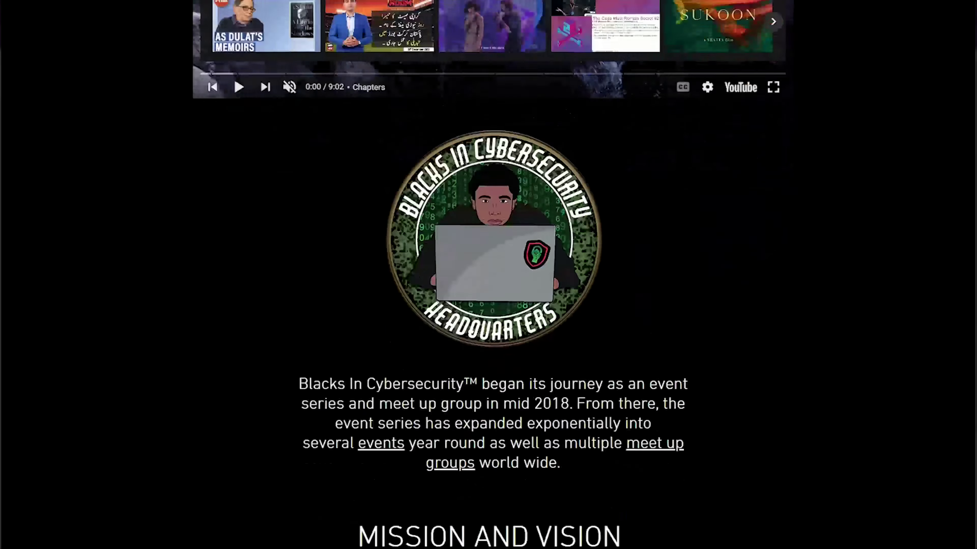
scroll(492, 275, "down", 12)
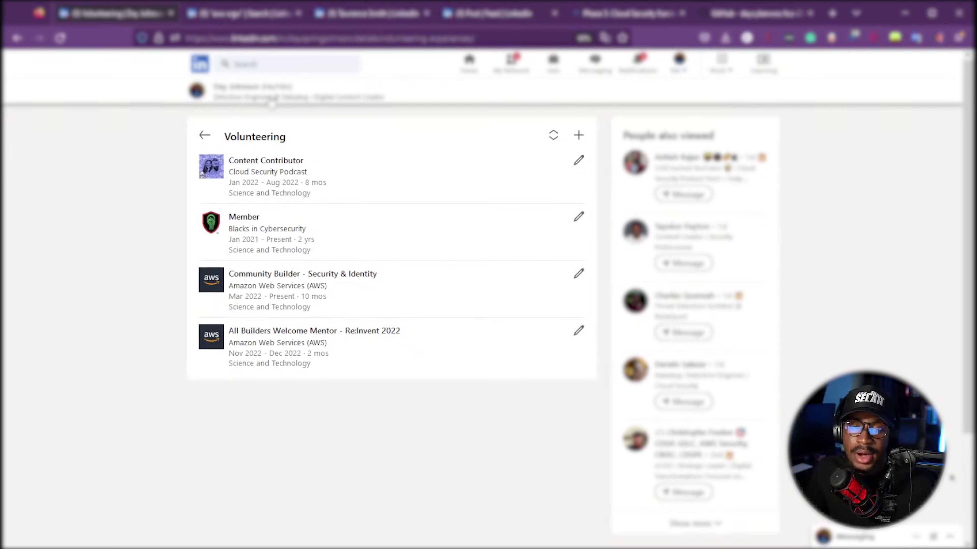
Go back from the Volunteering list to the main profile page
left_click(206, 135)
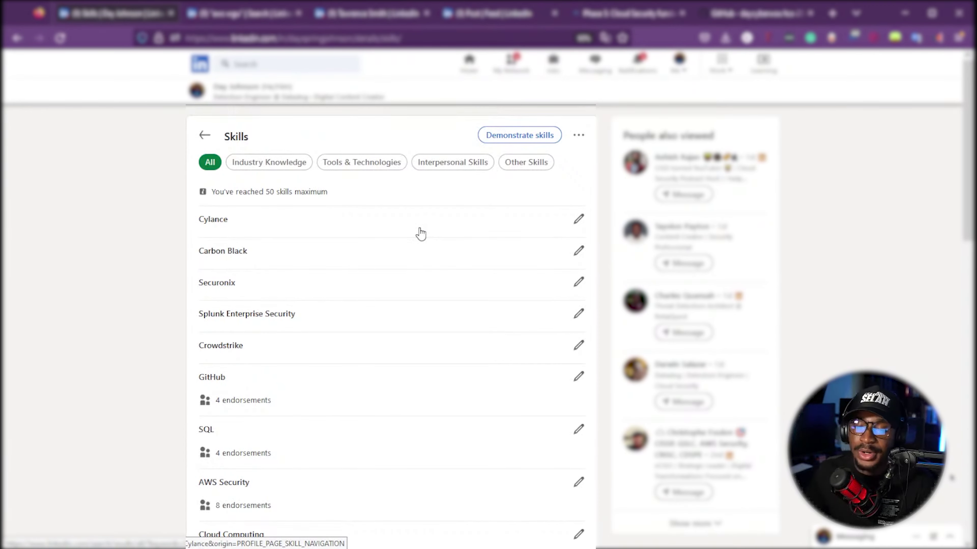
Scroll through the 50 skills and their endorsements, then open Demonstrate transferable skills
scroll(455, 277, "down", 5)
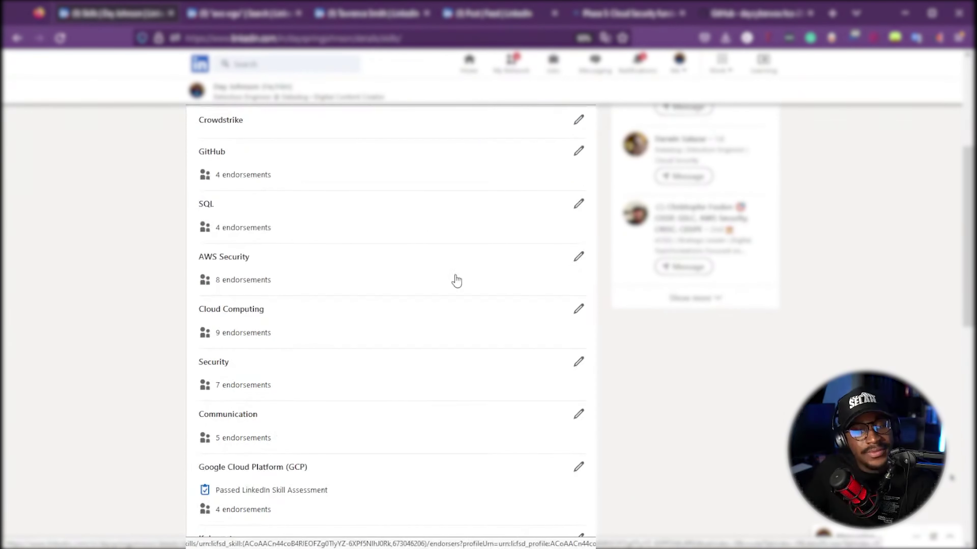
scroll(457, 279, "down", 8)
scroll(457, 280, "down", 6)
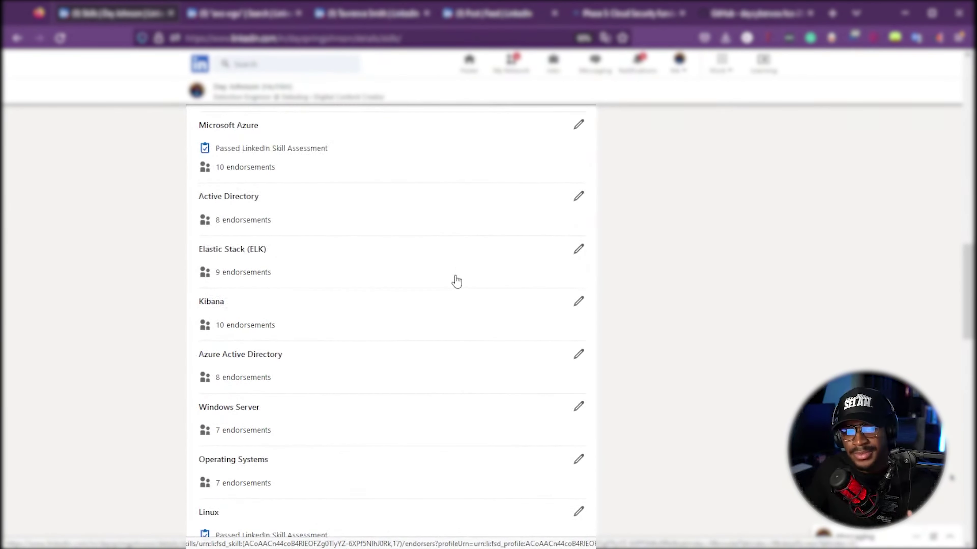
scroll(457, 280, "down", 5)
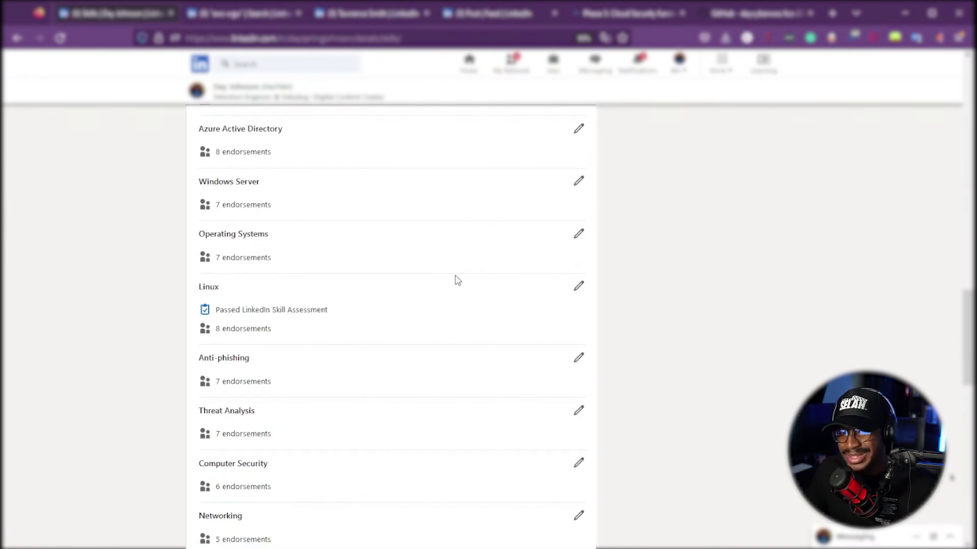
scroll(457, 280, "up", 15)
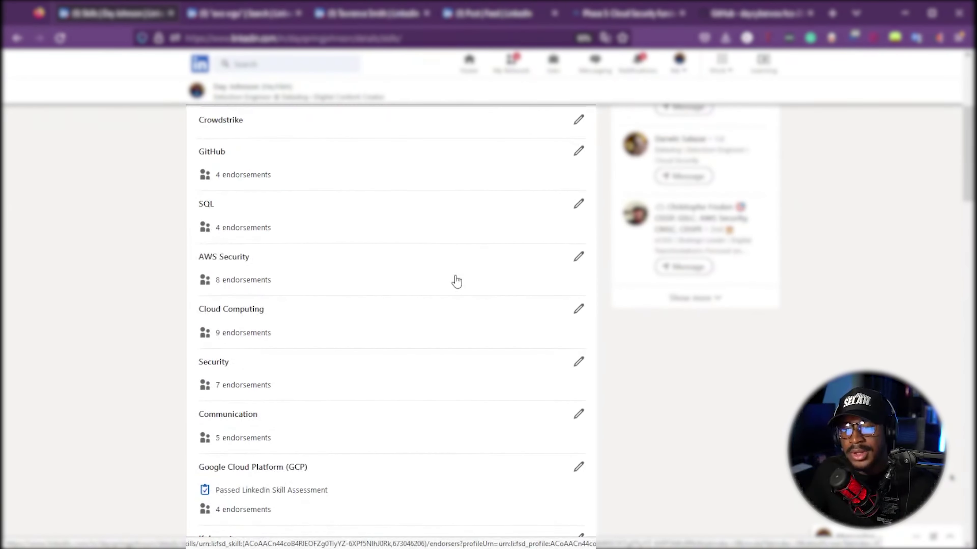
scroll(457, 281, "up", 5)
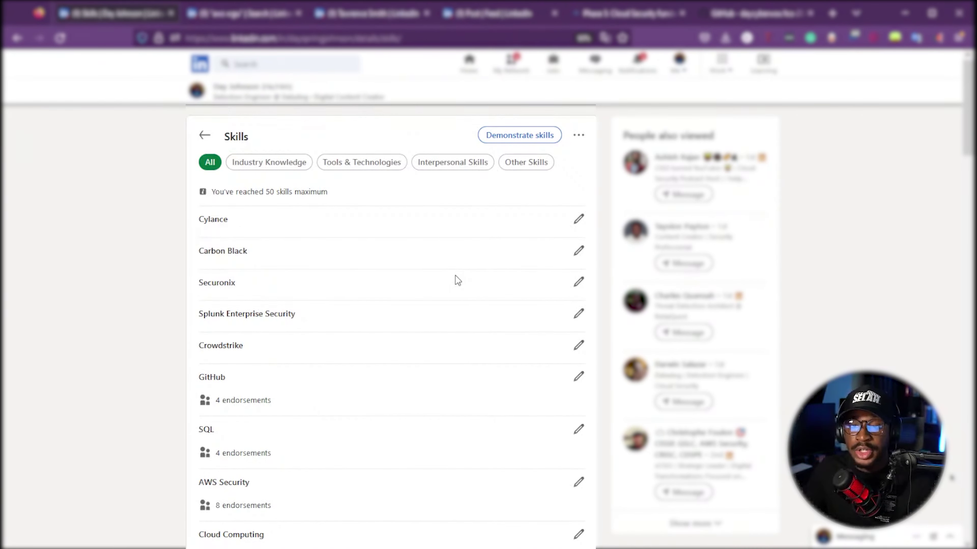
left_click(519, 138)
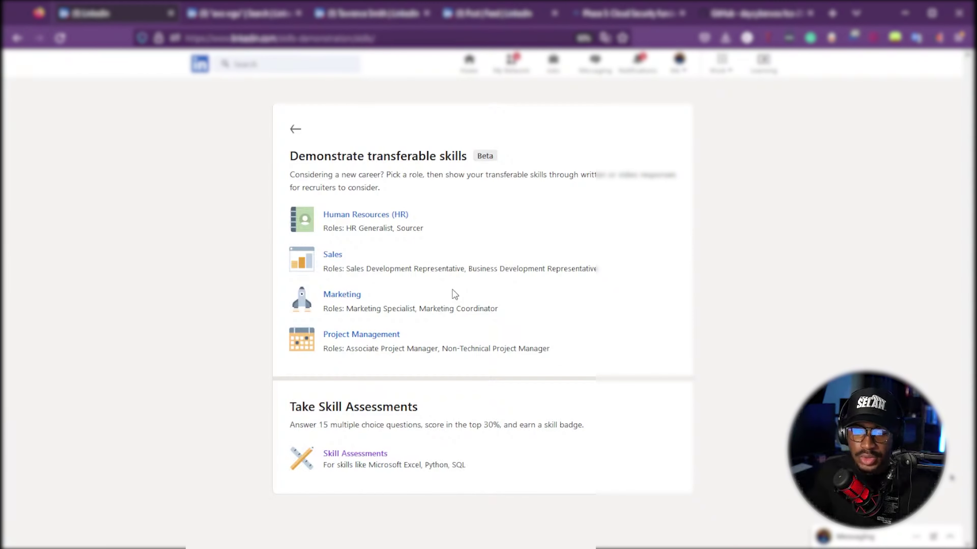
Return to the profile and scroll down to the March 10, 2022 recommendation from a TechTual Consulting CEO
left_click(295, 129)
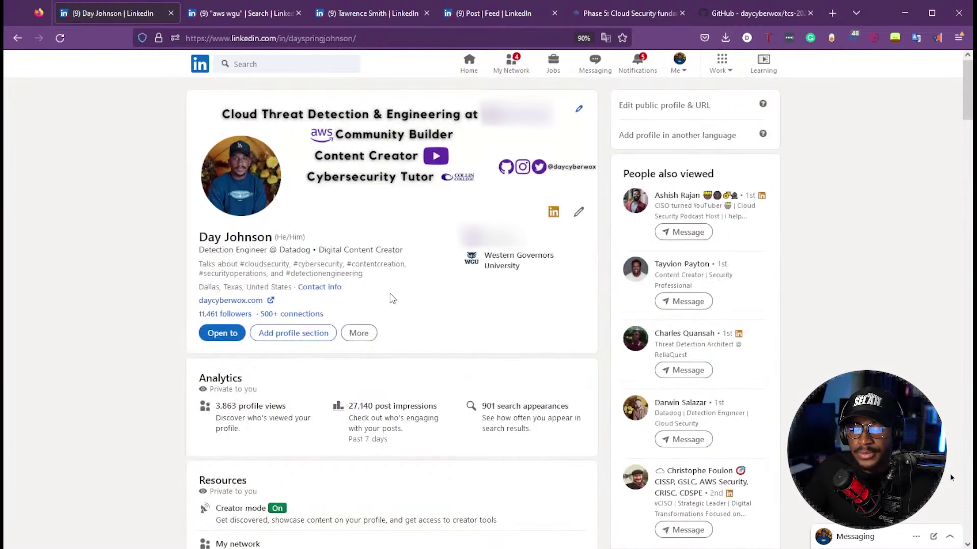
scroll(395, 296, "down", 15)
scroll(395, 296, "down", 20)
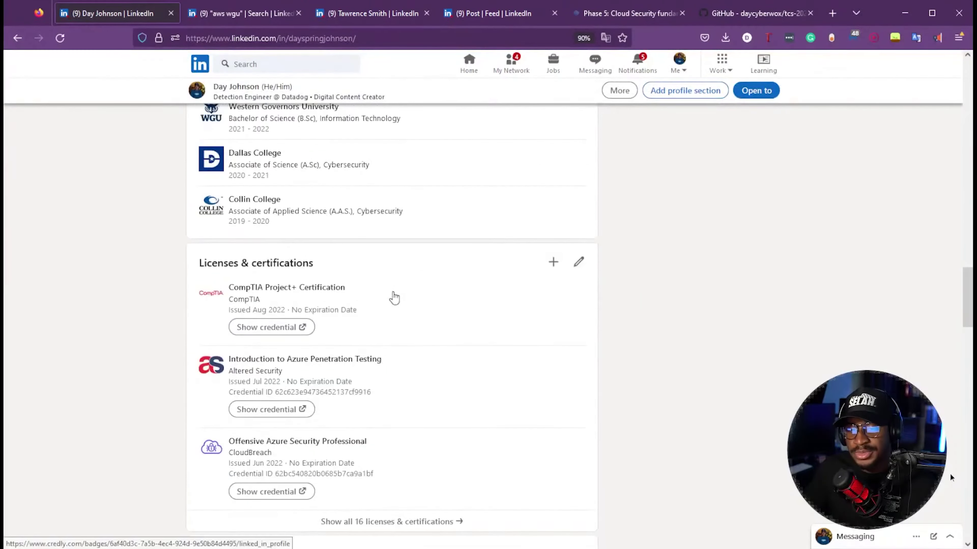
scroll(396, 296, "down", 7)
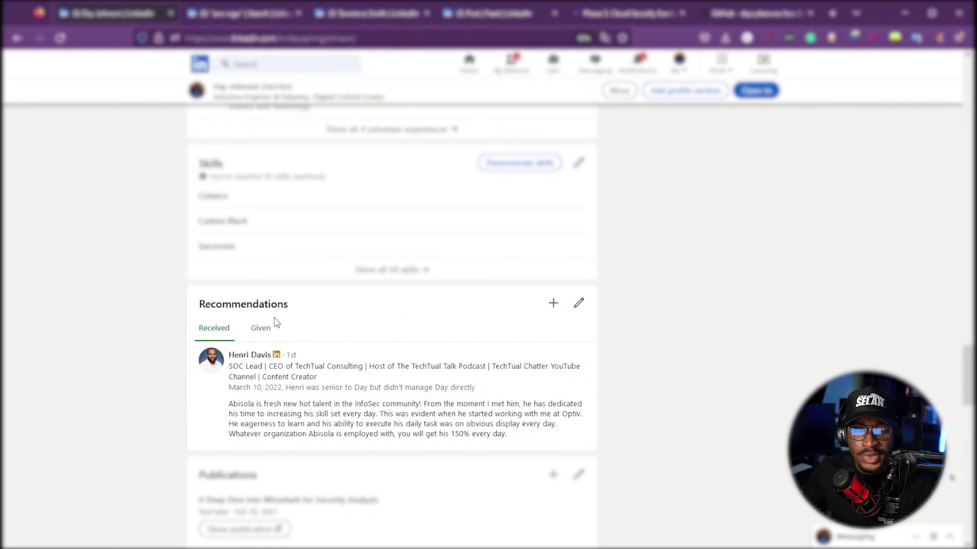
View the given, then received recommendations, and scroll to the Wireshark publication from Oct 2021
left_click(256, 330)
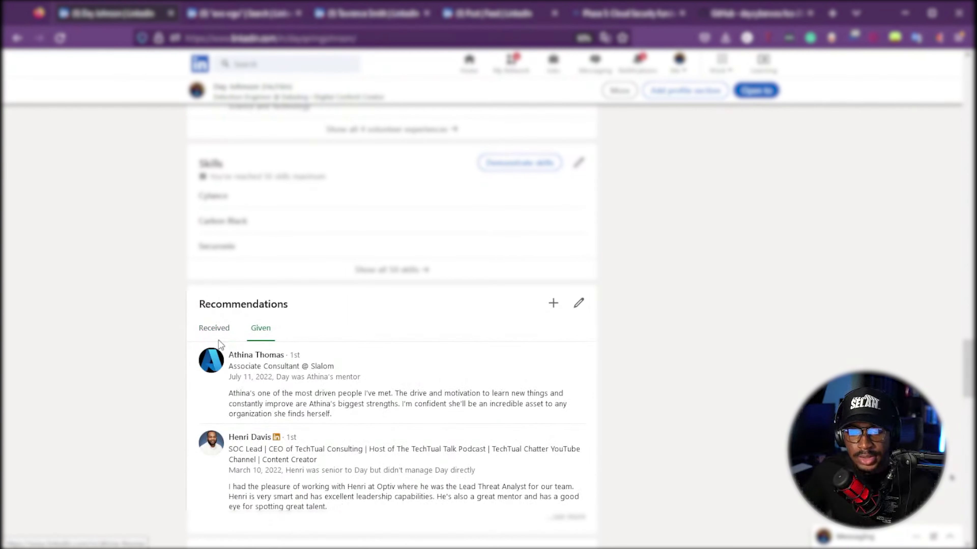
left_click(213, 329)
scroll(351, 349, "down", 1)
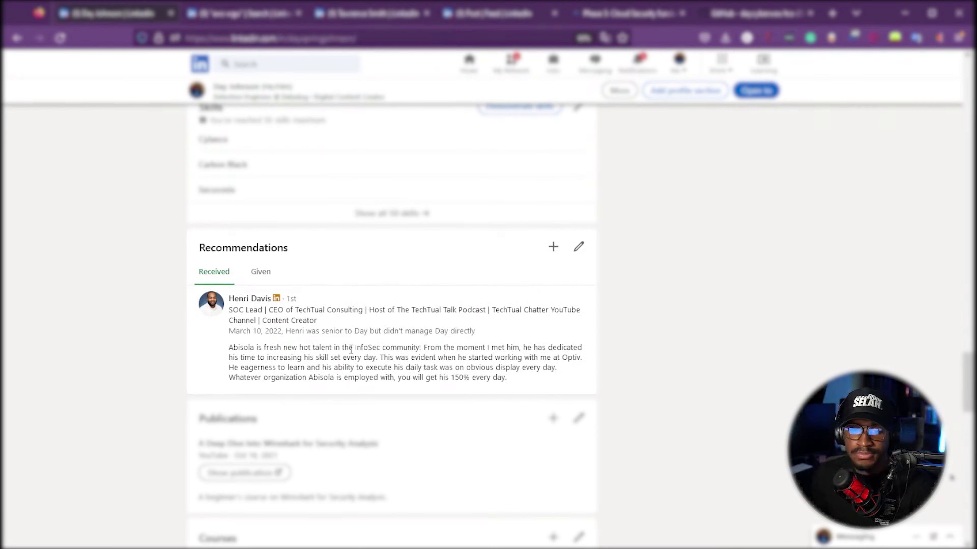
scroll(351, 349, "down", 2)
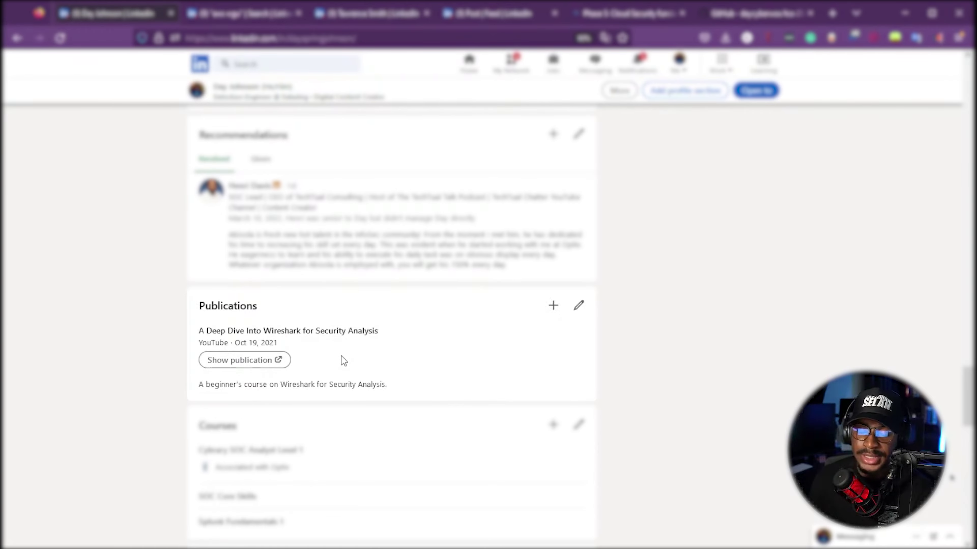
Scroll past the Courses list to Projects, showing Learn to cloud and the detection lab
scroll(457, 382, "down", 2)
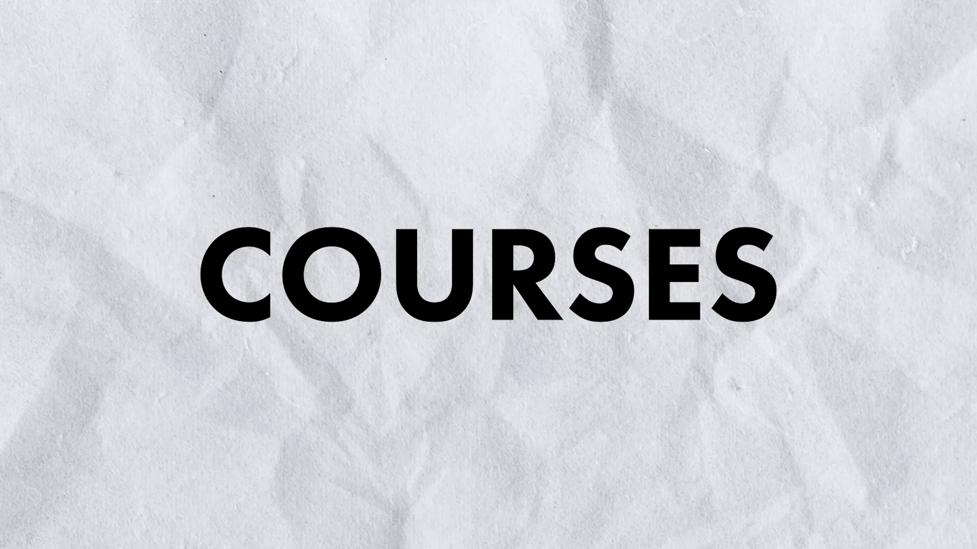
scroll(458, 382, "down", 4)
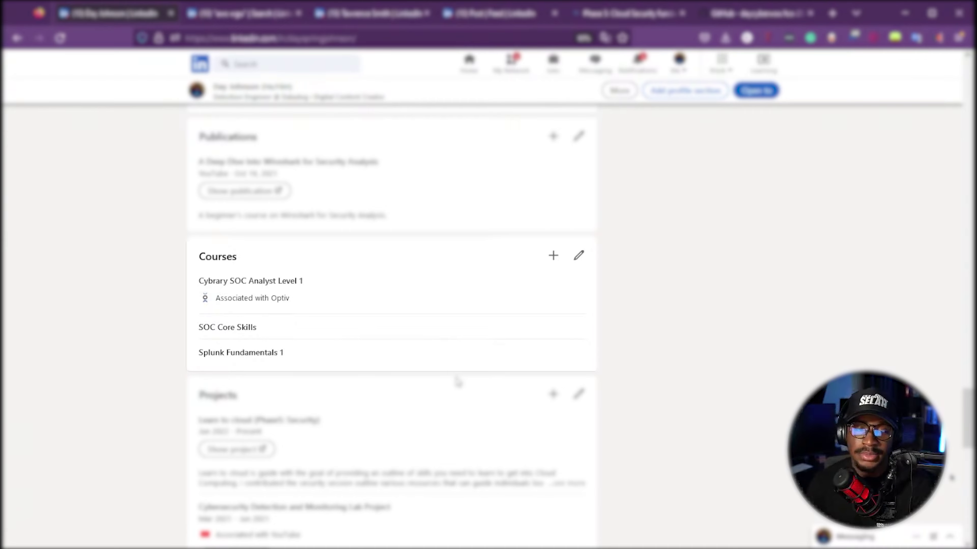
scroll(454, 382, "down", 2)
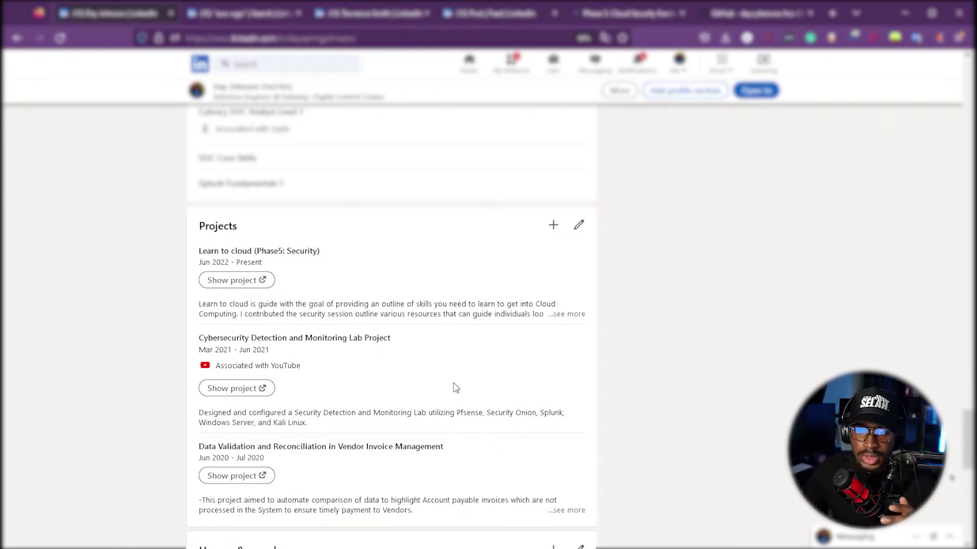
Expand the Learn to cloud description and open that project for editing
left_click(564, 323)
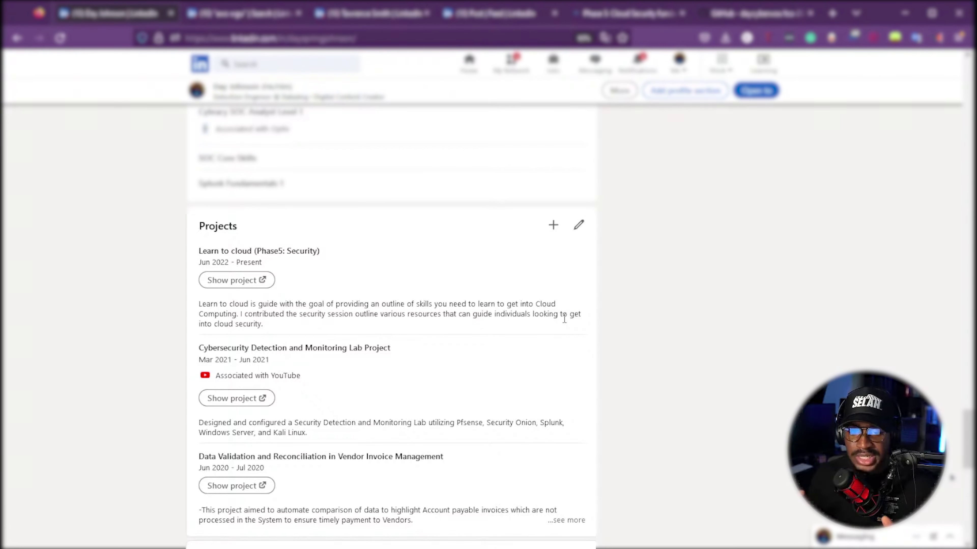
left_click(578, 225)
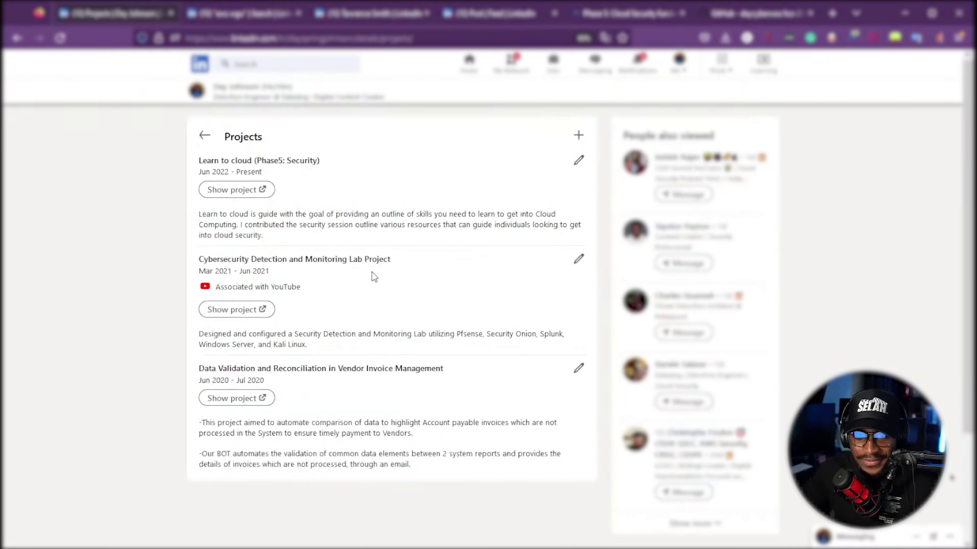
left_click(578, 160)
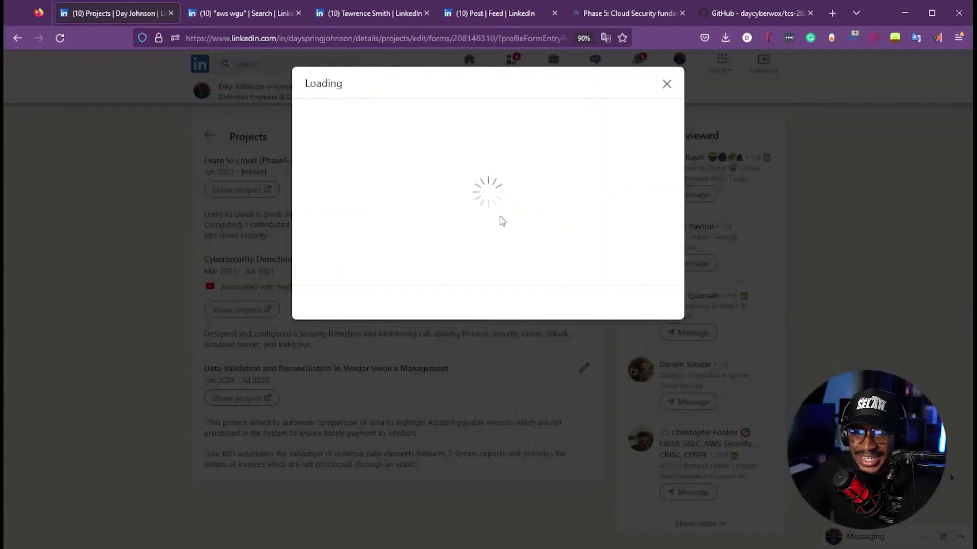
Change 'session' to 'section' and 'outline' to 'outlining' in the description, then save
double_click(469, 431)
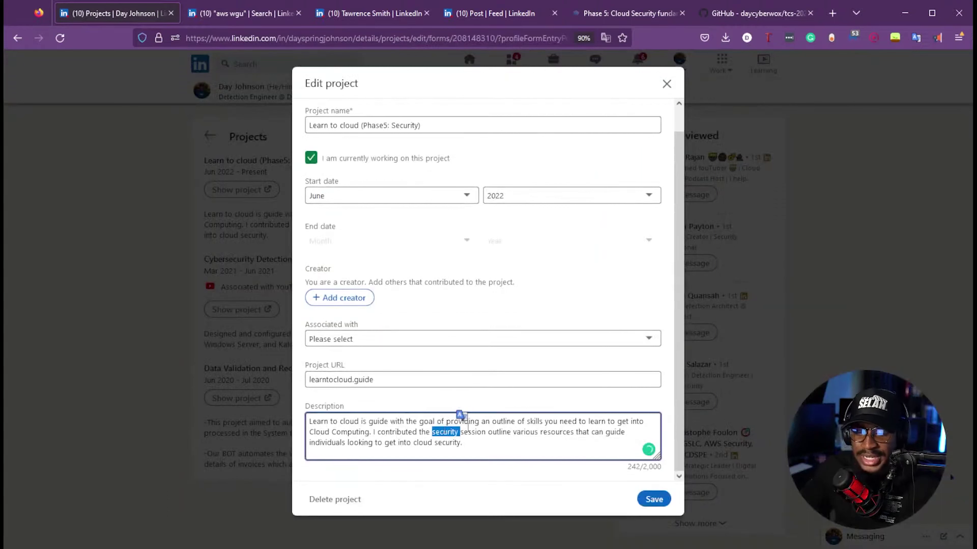
type("section")
left_click(510, 431)
key("BackSpace")
type("ing")
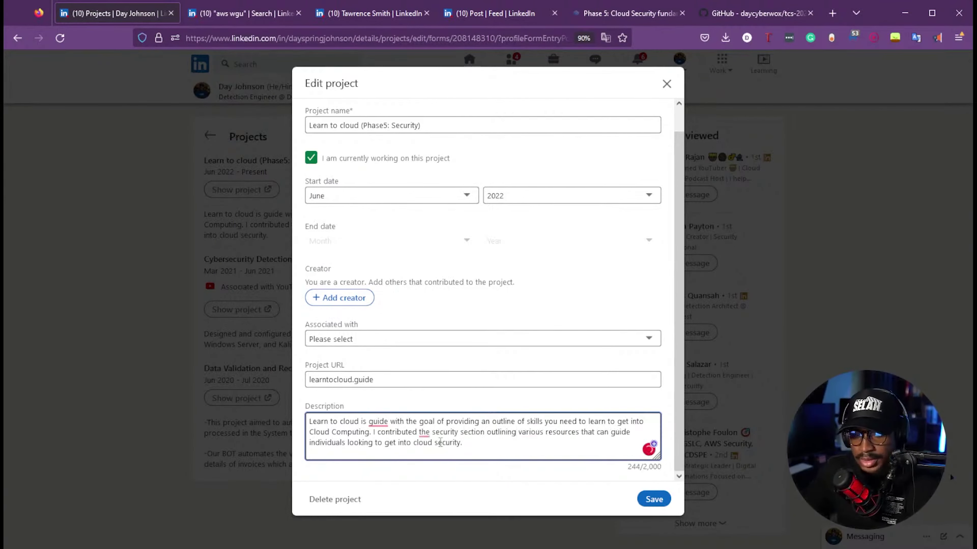
mouse_move(430, 431)
left_click(463, 443)
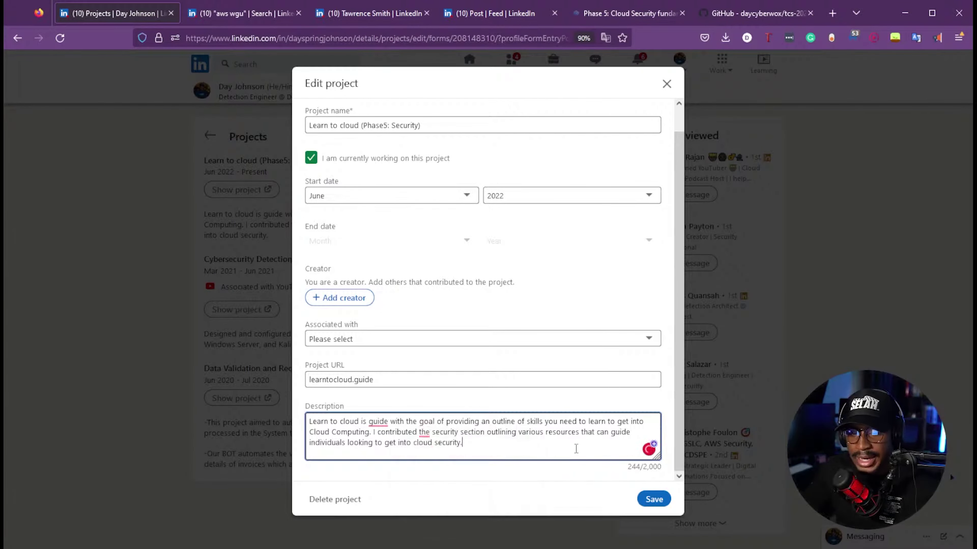
left_click(651, 497)
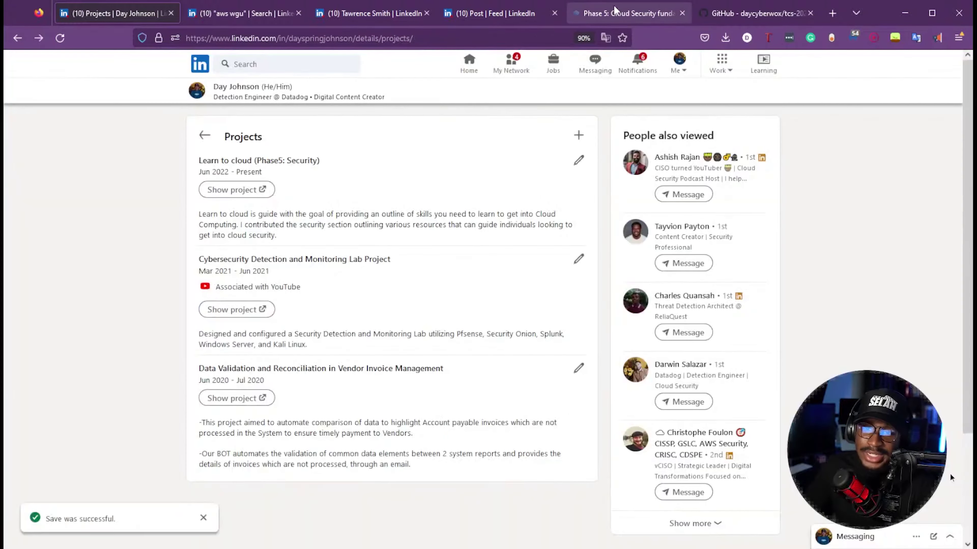
left_click(611, 19)
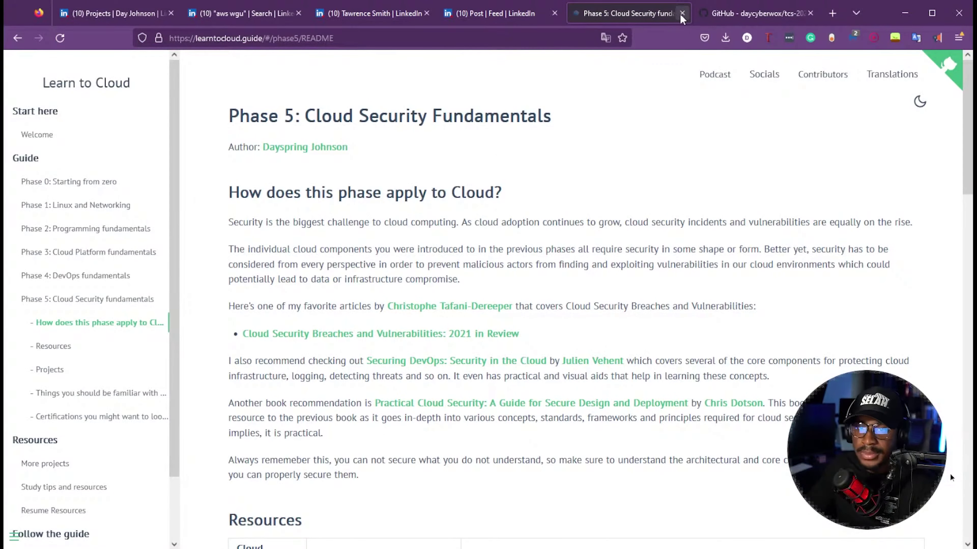
Return from the Phase 5 Learn to Cloud page to the LinkedIn Projects list
left_click(95, 14)
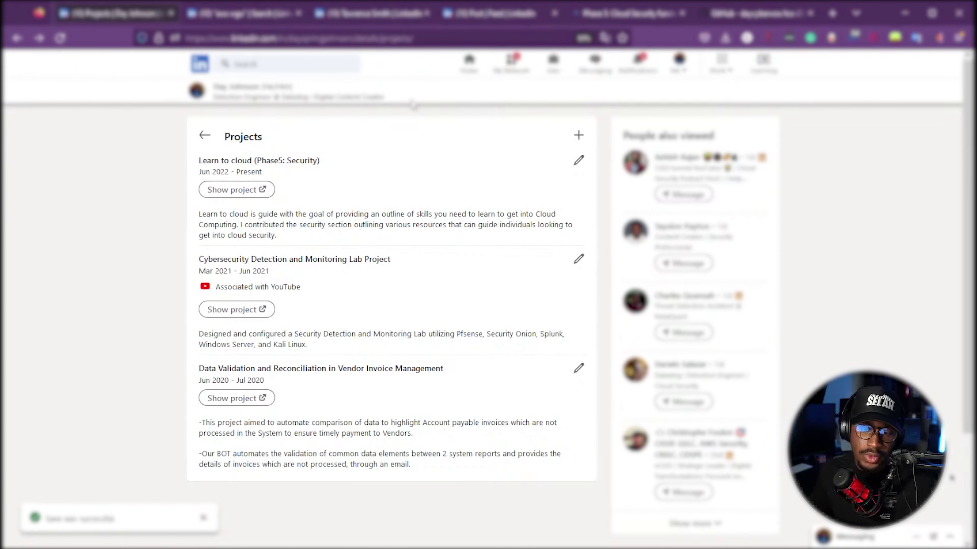
Scroll the Projects list, then go back to the main profile's Honors & awards
scroll(277, 381, "down", 1)
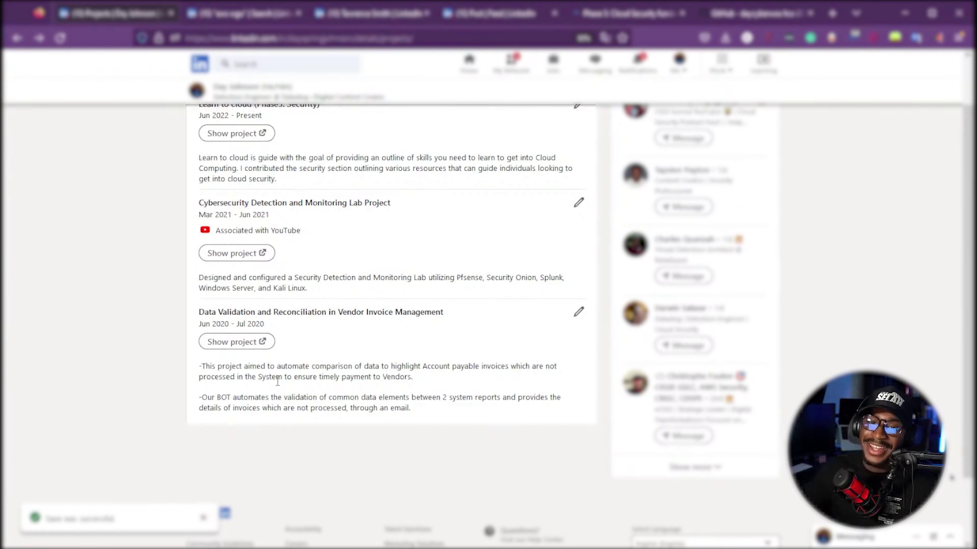
scroll(218, 119, "up", 2)
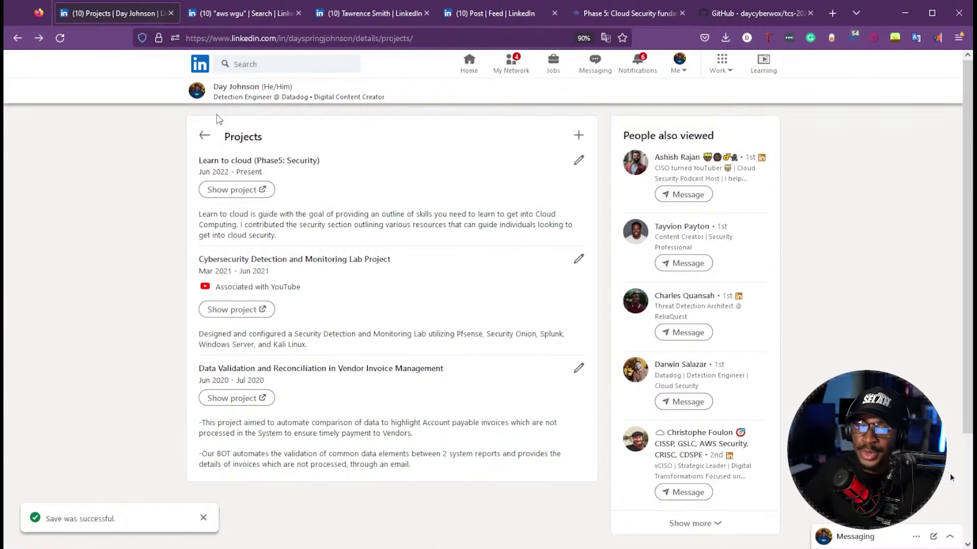
left_click(204, 135)
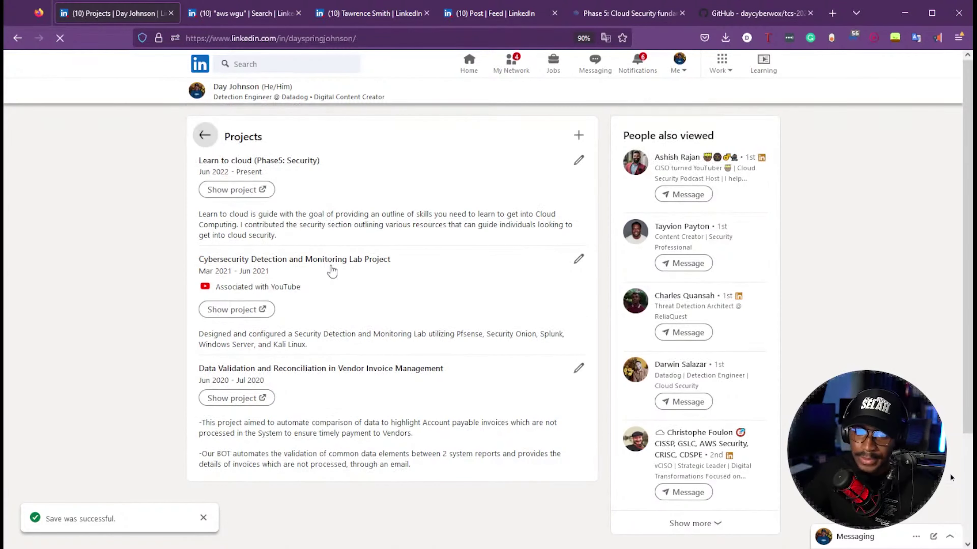
scroll(334, 262, "down", 2)
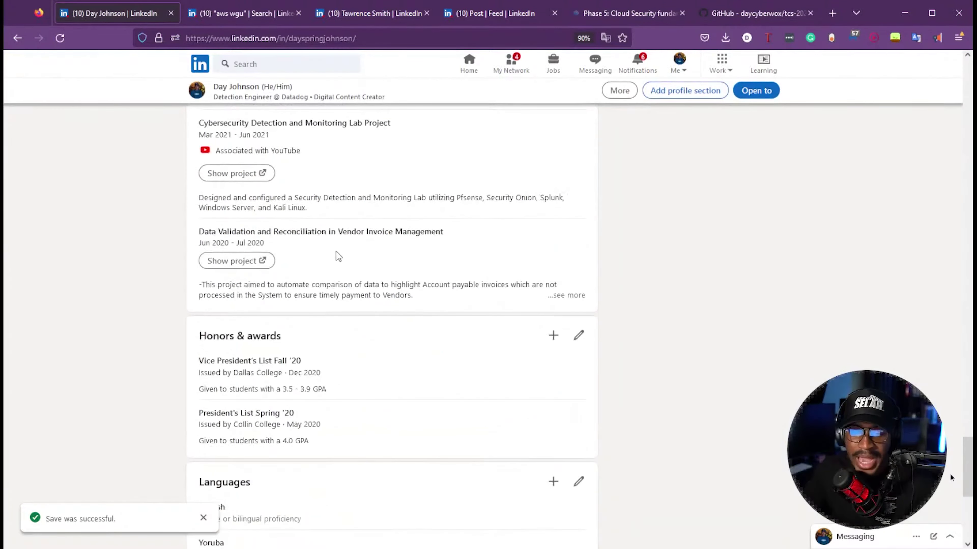
left_click(223, 261)
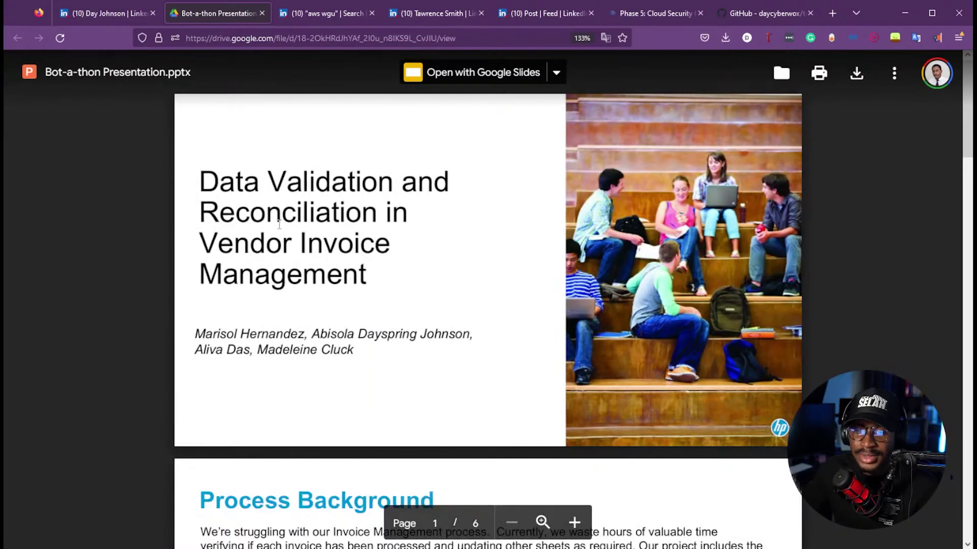
scroll(422, 230, "down", 10)
scroll(415, 241, "up", 4)
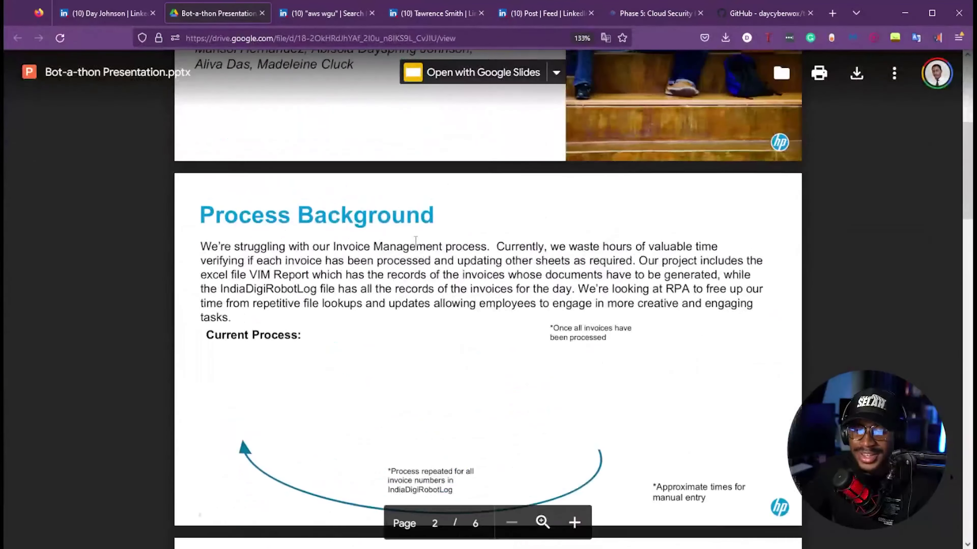
scroll(415, 241, "down", 15)
scroll(416, 240, "up", 9)
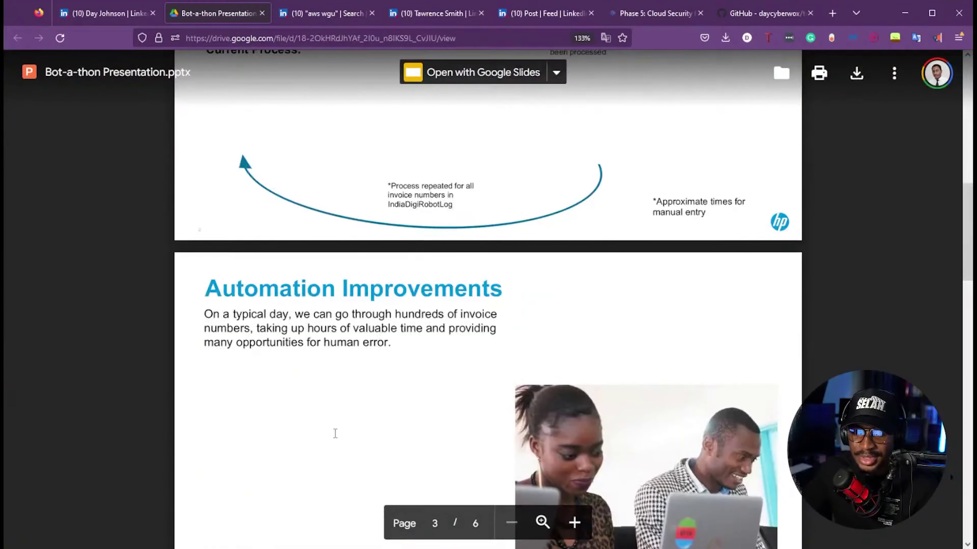
scroll(360, 388, "down", 14)
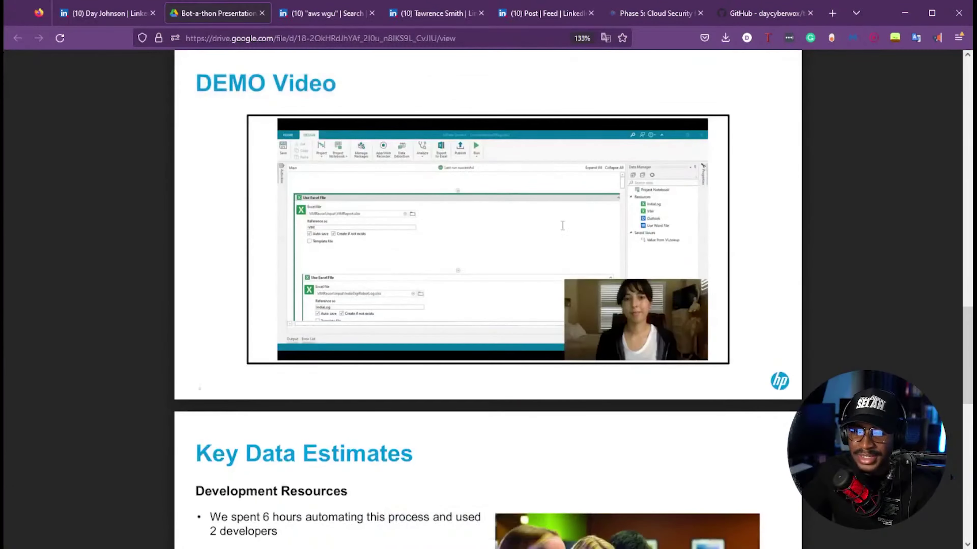
scroll(346, 219, "down", 9)
scroll(346, 219, "down", 5)
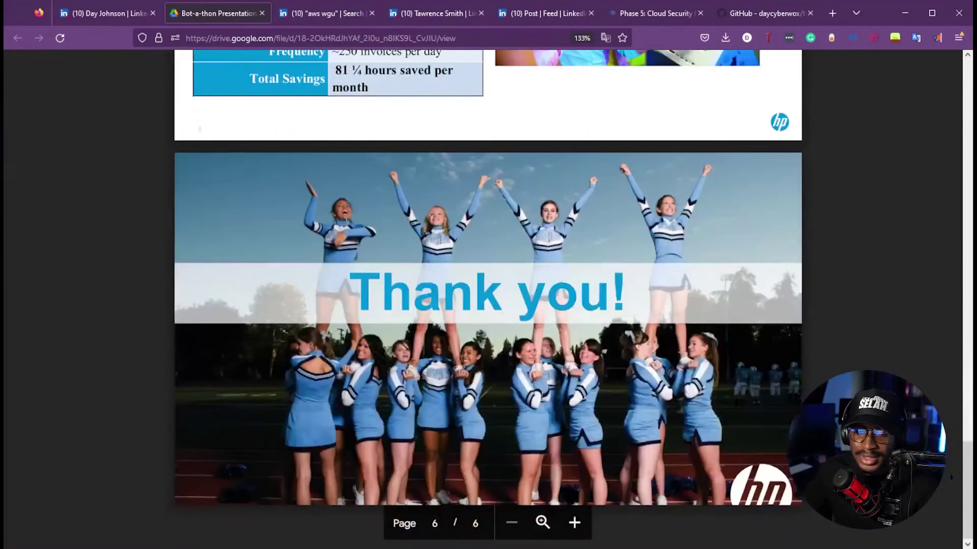
scroll(493, 166, "up", 14)
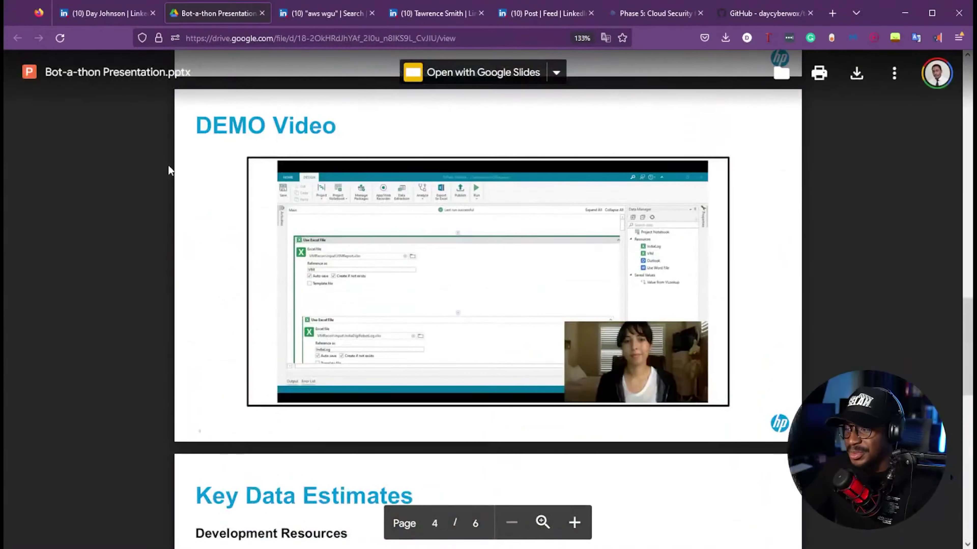
left_click(262, 13)
Close the 'aws wgu' search tab and review Languages and Interests, ending back at Education
left_click(262, 13)
scroll(355, 353, "down", 5)
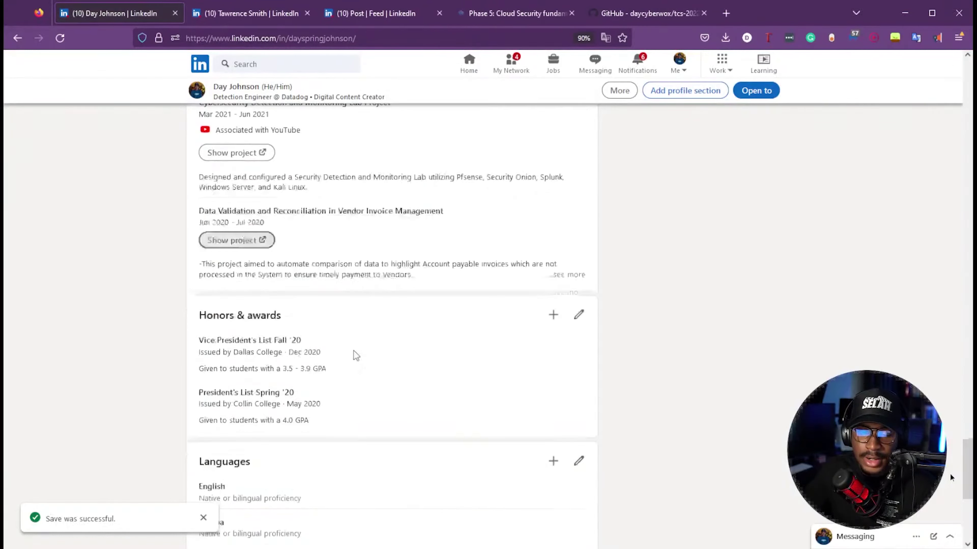
scroll(283, 245, "up", 3)
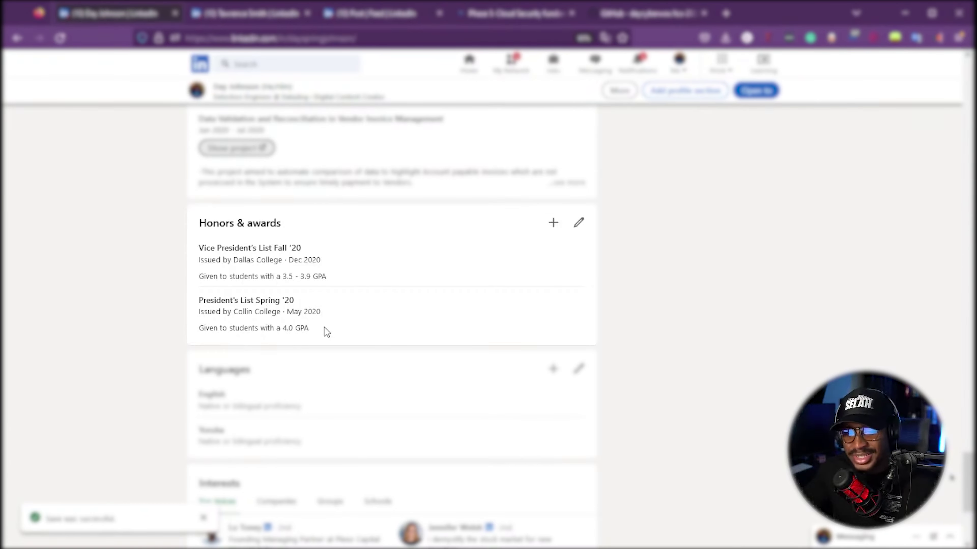
scroll(314, 329, "down", 2)
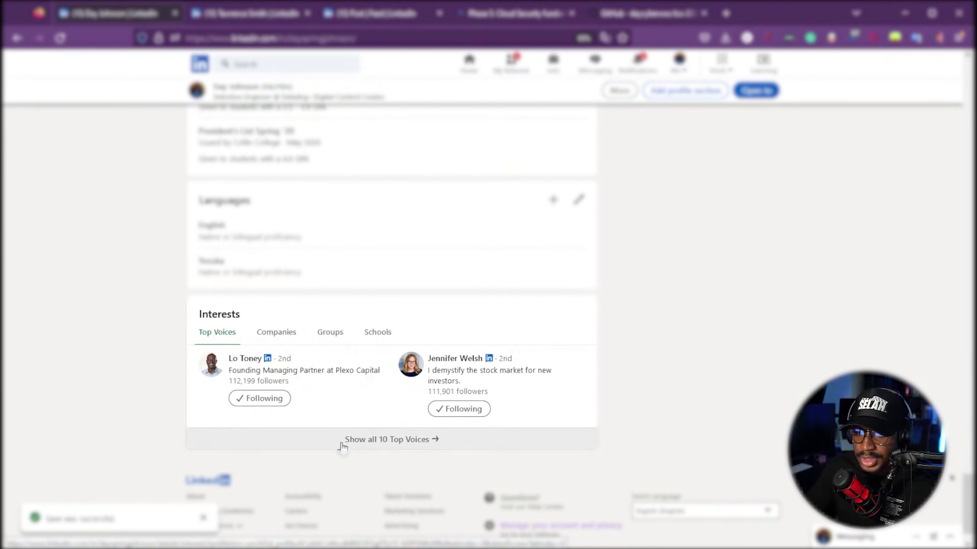
scroll(372, 373, "up", 20)
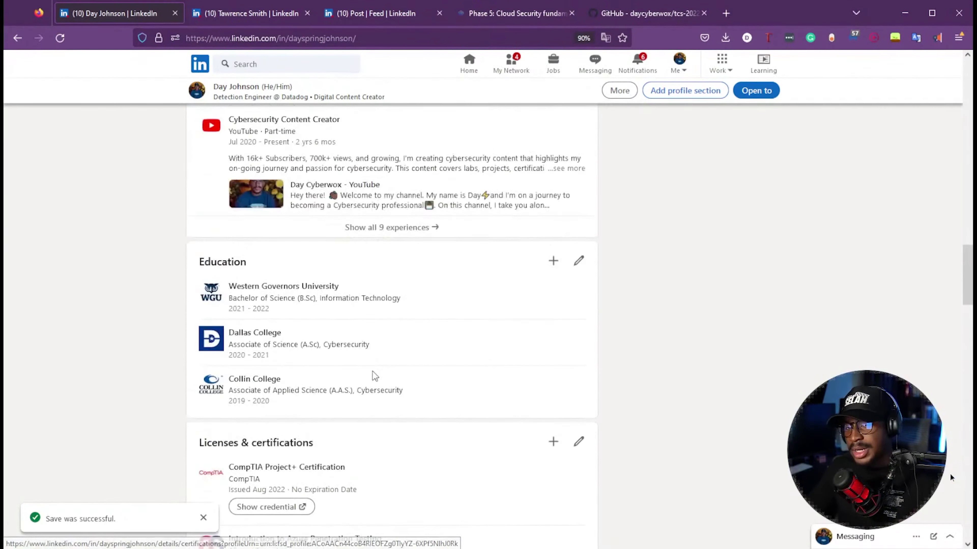
scroll(372, 372, "up", 10)
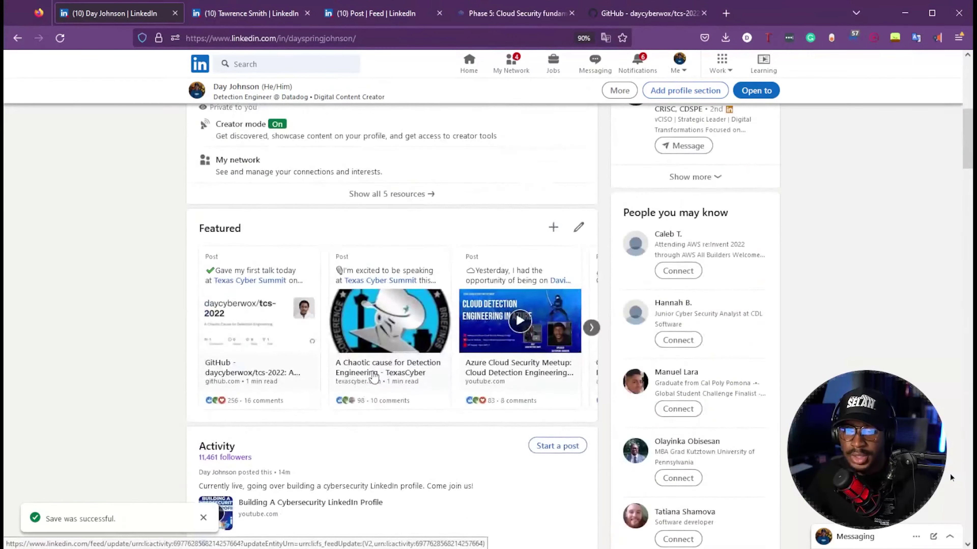
scroll(374, 377, "up", 2)
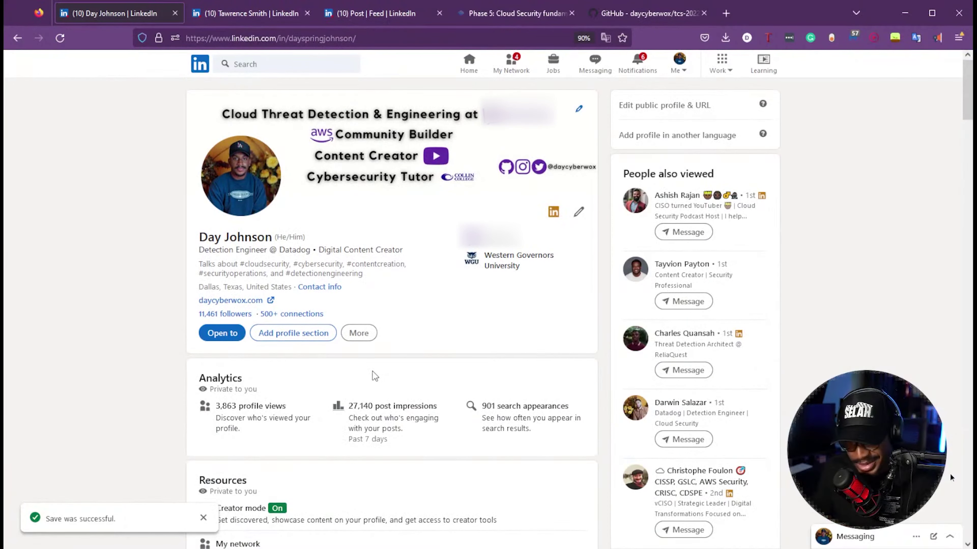
left_click(258, 157)
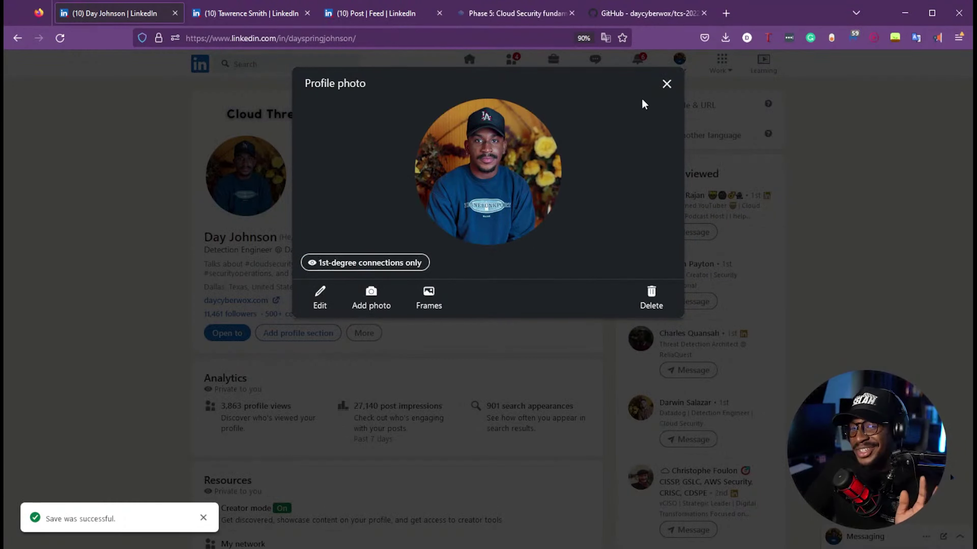
left_click(666, 85)
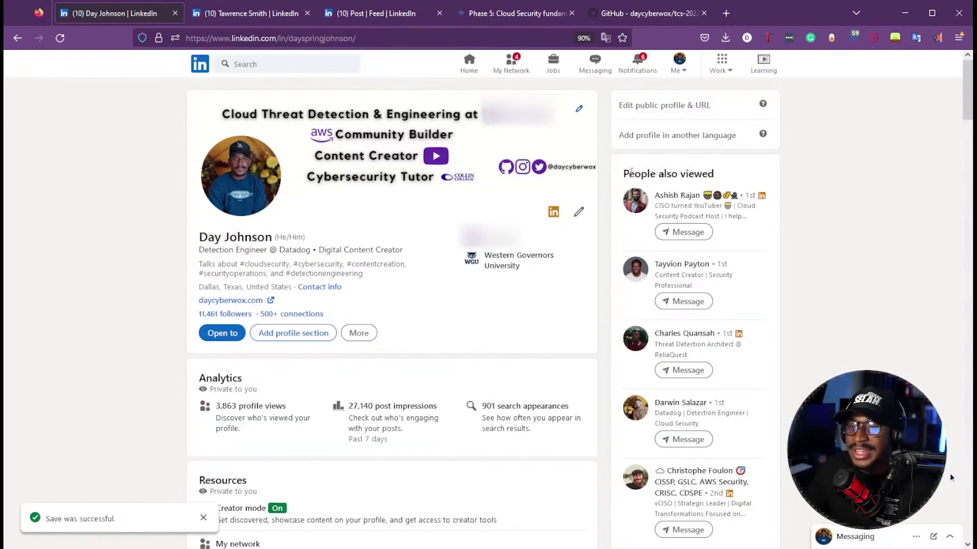
Look at a People also viewed member's profile and photo, then scroll the Projects page
left_click(629, 196)
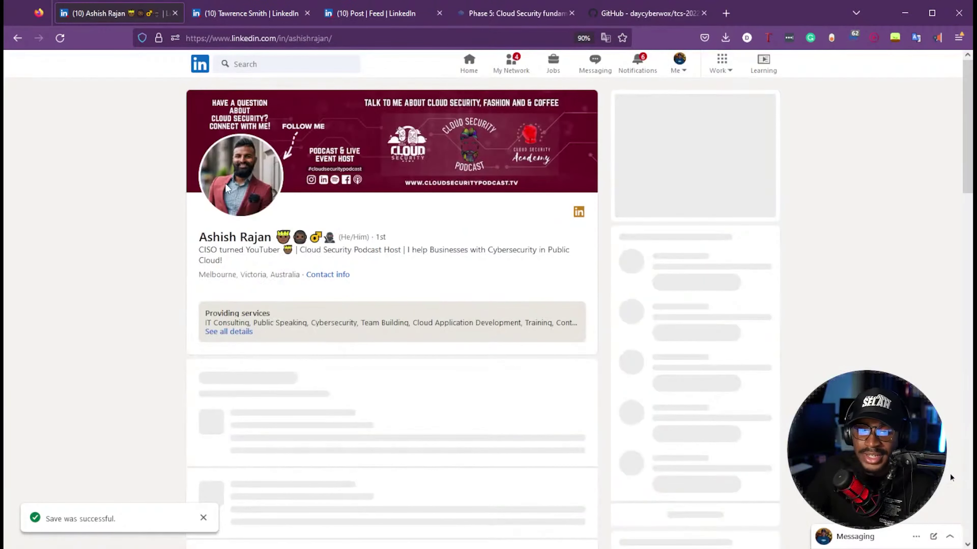
left_click(244, 189)
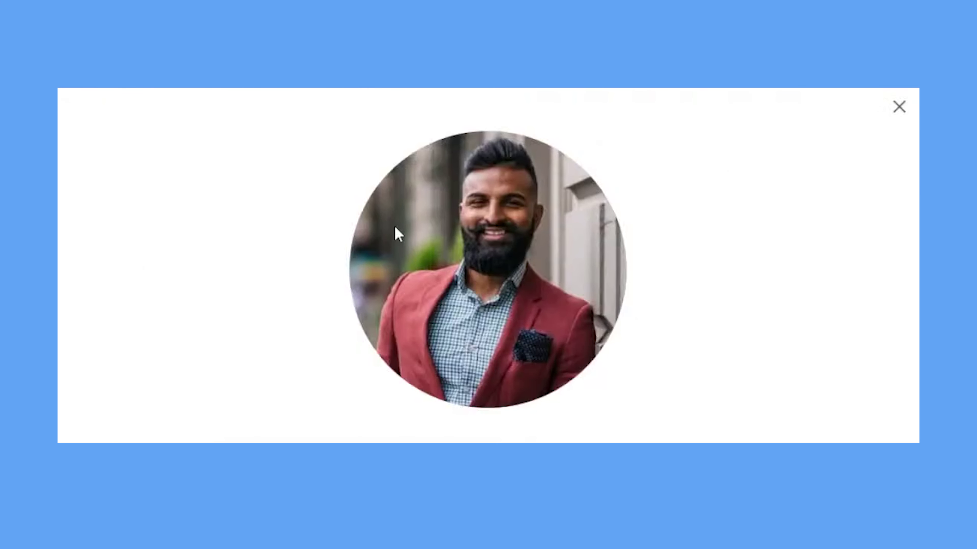
left_click(911, 113)
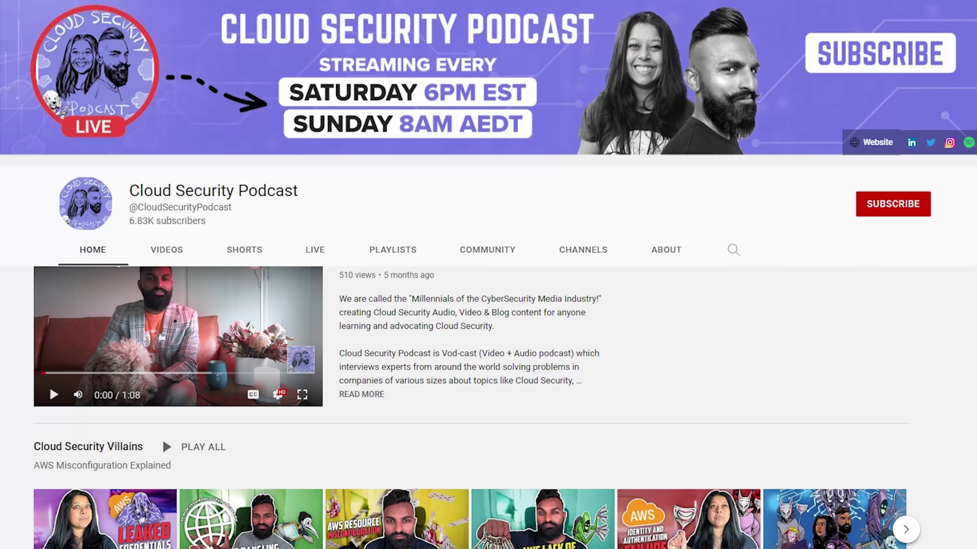
scroll(489, 275, "down", 15)
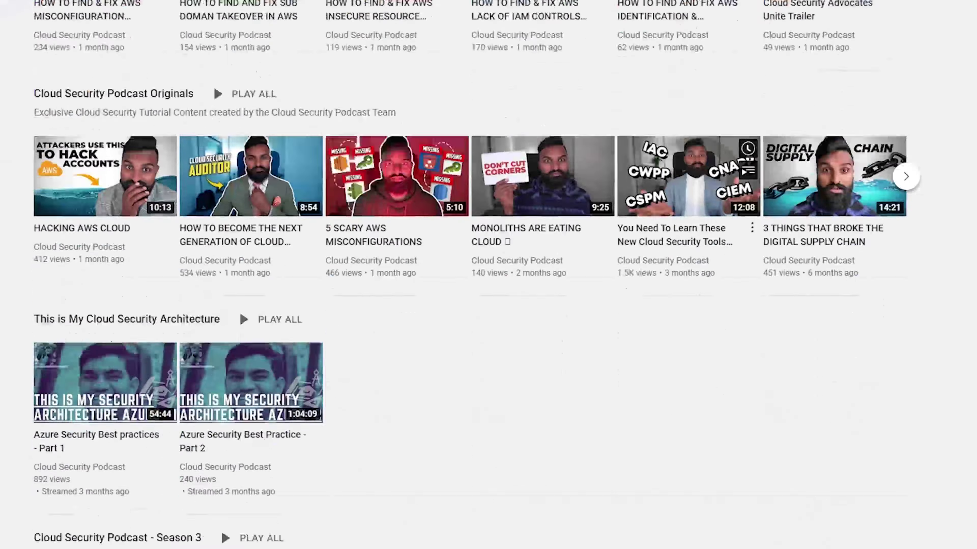
scroll(488, 274, "down", 8)
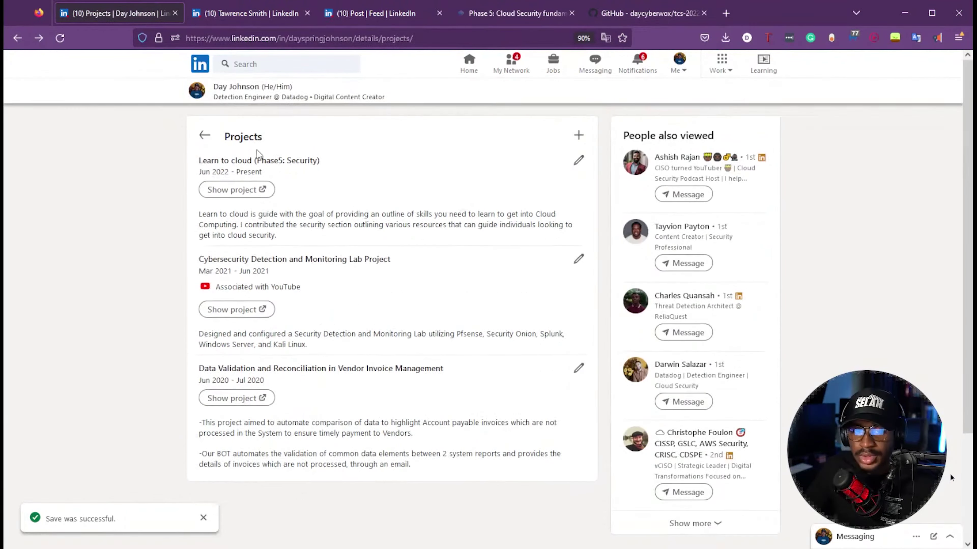
Go back from Projects to the main profile showing 3,863 profile views
left_click(202, 135)
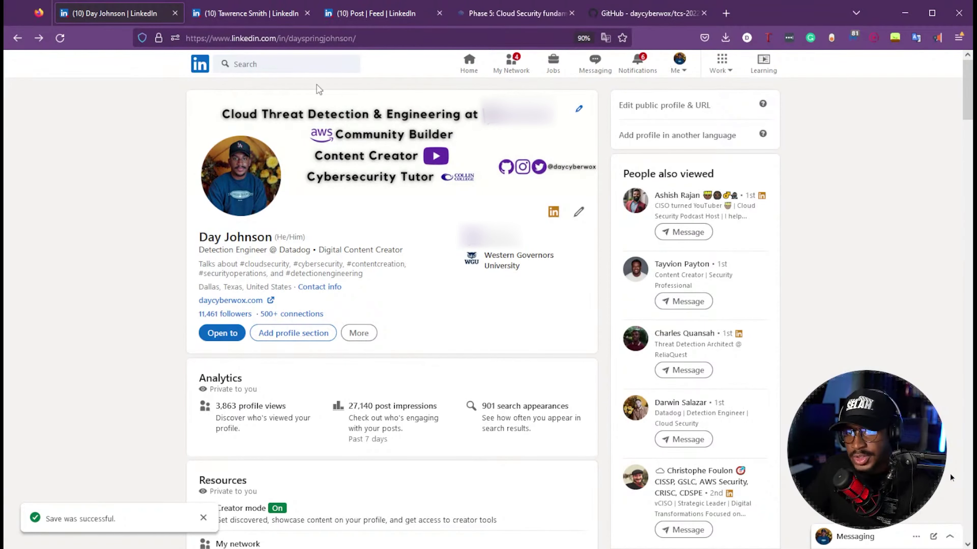
Search LinkedIn for 'cybersecurity' and filter the results to People
left_click(287, 65)
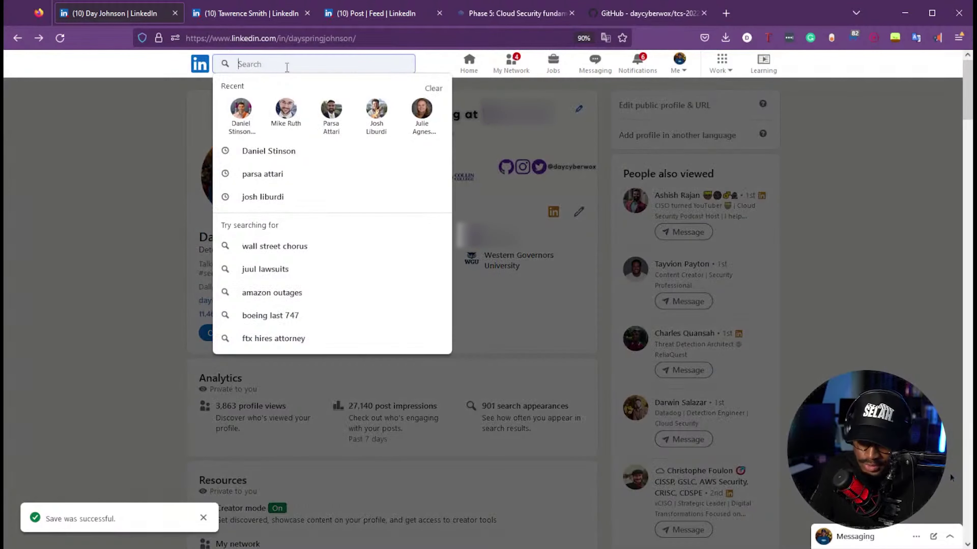
type("cybersecurity")
key("Return")
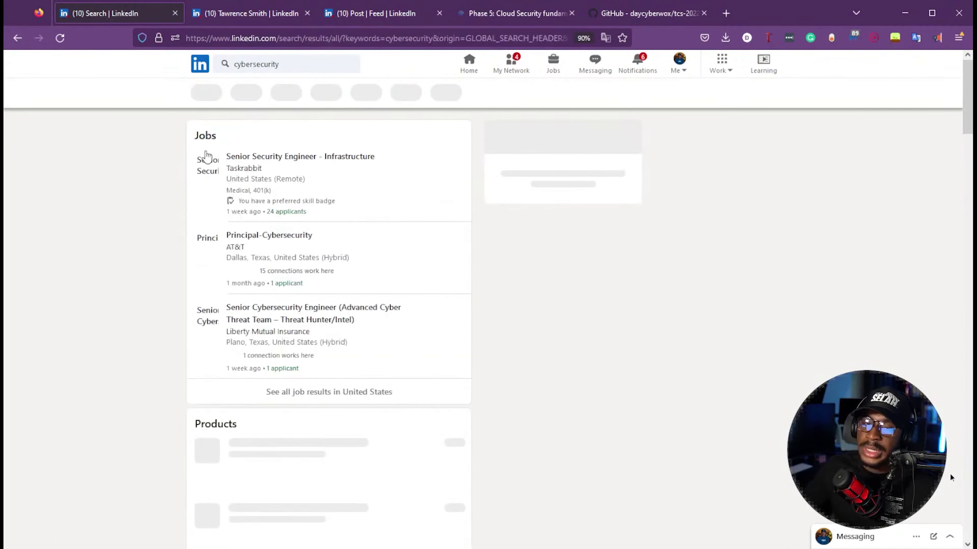
left_click(342, 92)
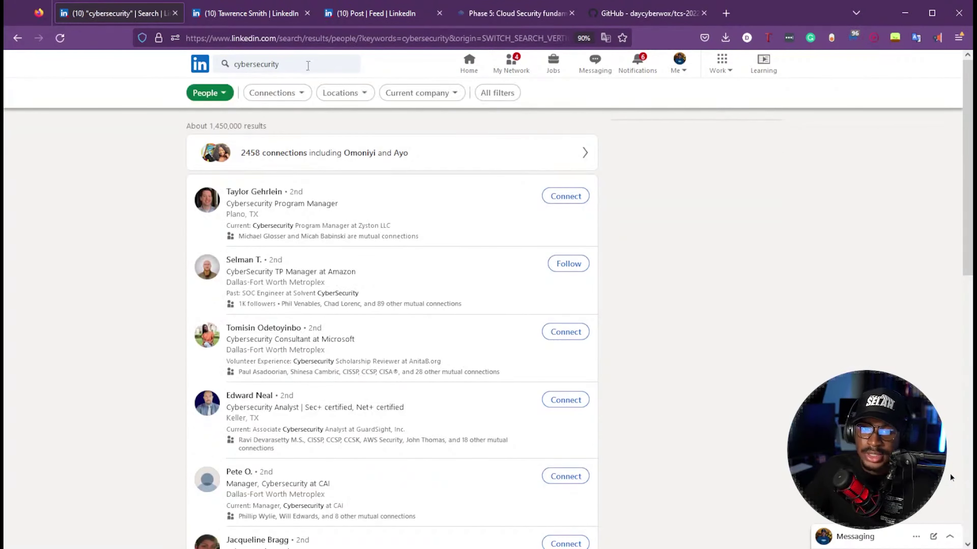
Search 'detection engineer' filtered to People, browse the results, then return to your own profile
left_click(292, 64)
type("Detecti")
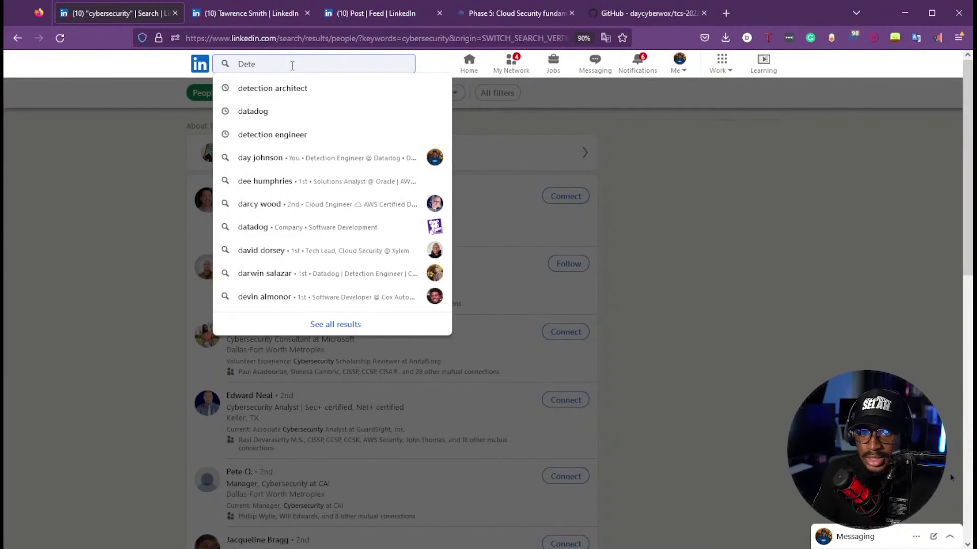
key("Down")
key("Down")
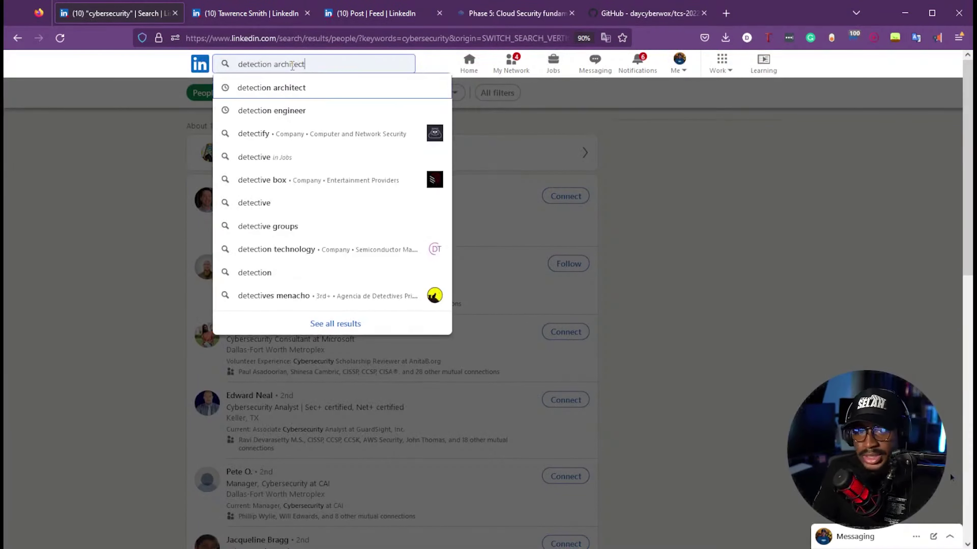
key("Return")
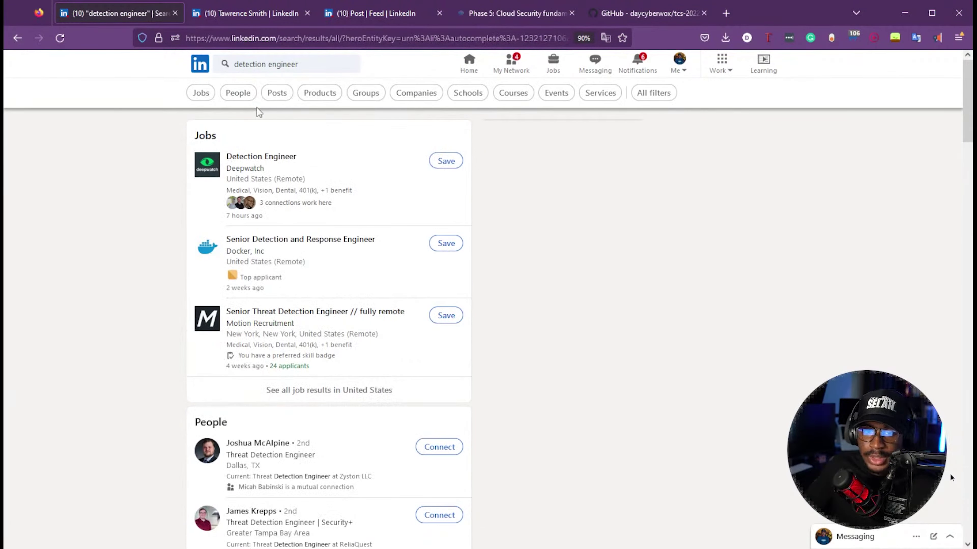
left_click(248, 94)
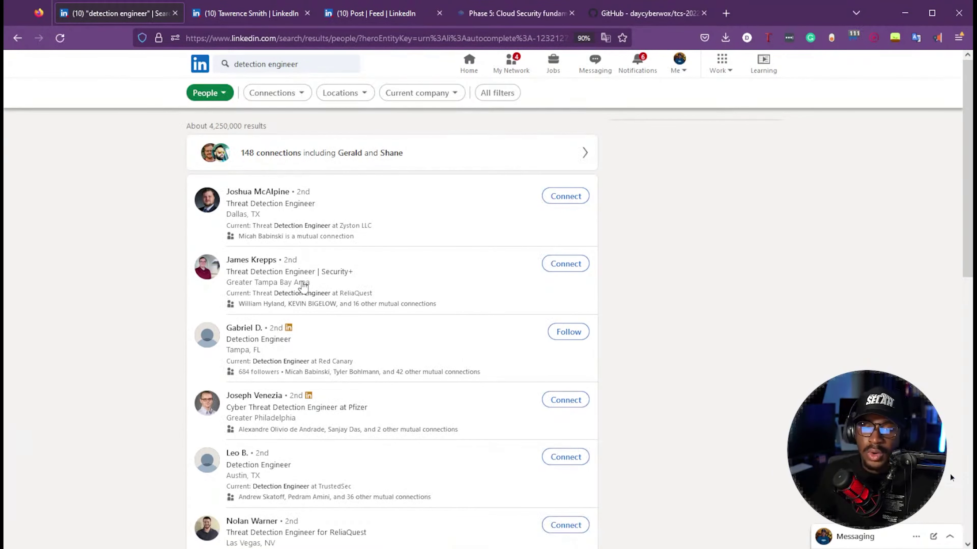
scroll(301, 287, "down", 4)
scroll(301, 288, "down", 4)
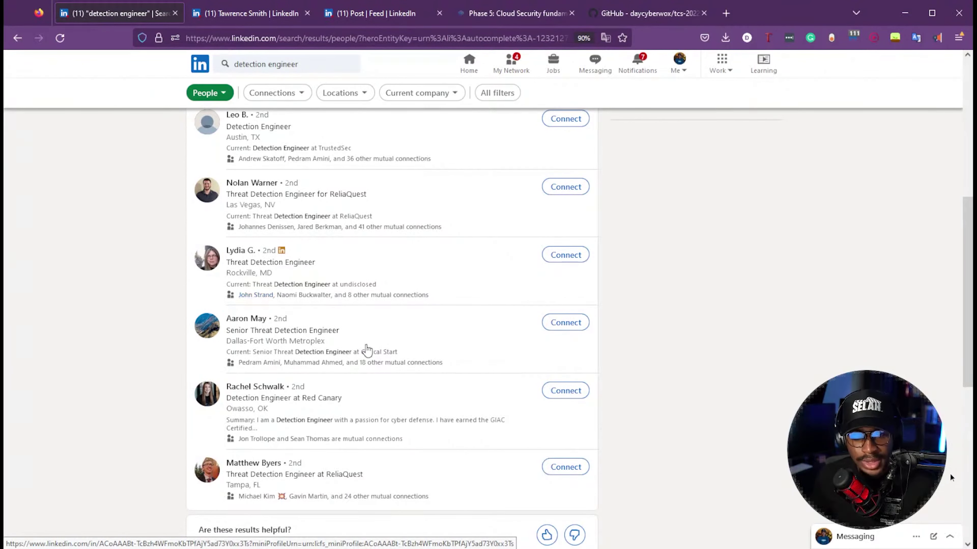
scroll(366, 349, "up", 8)
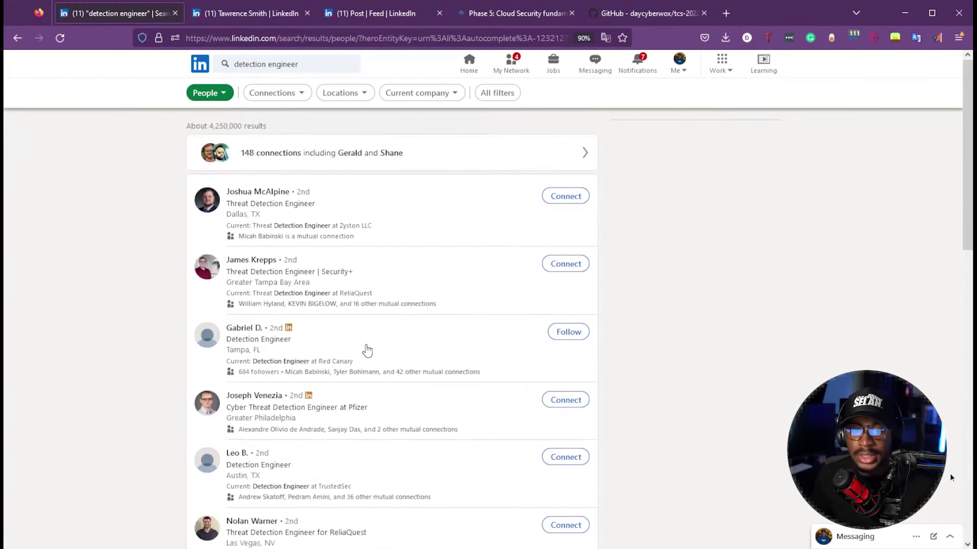
left_click(673, 71)
left_click(628, 145)
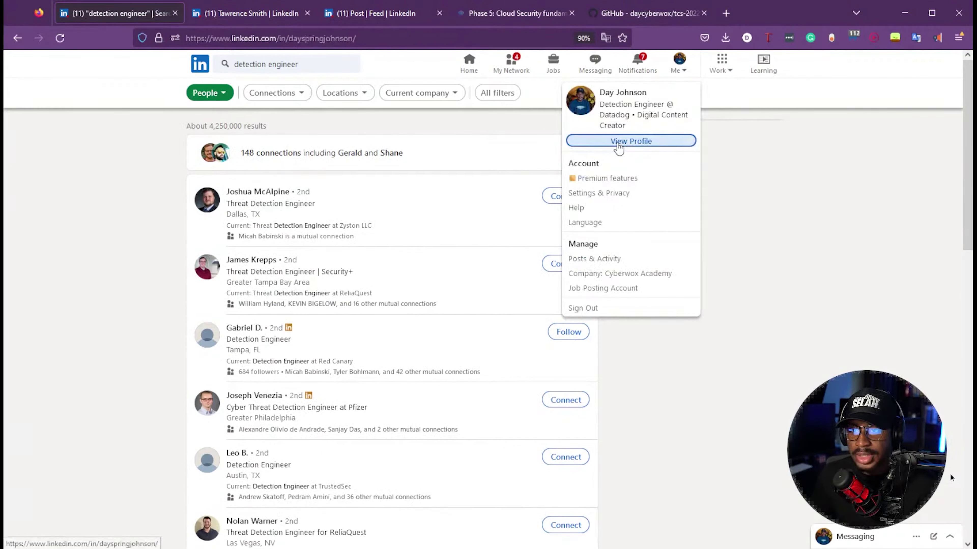